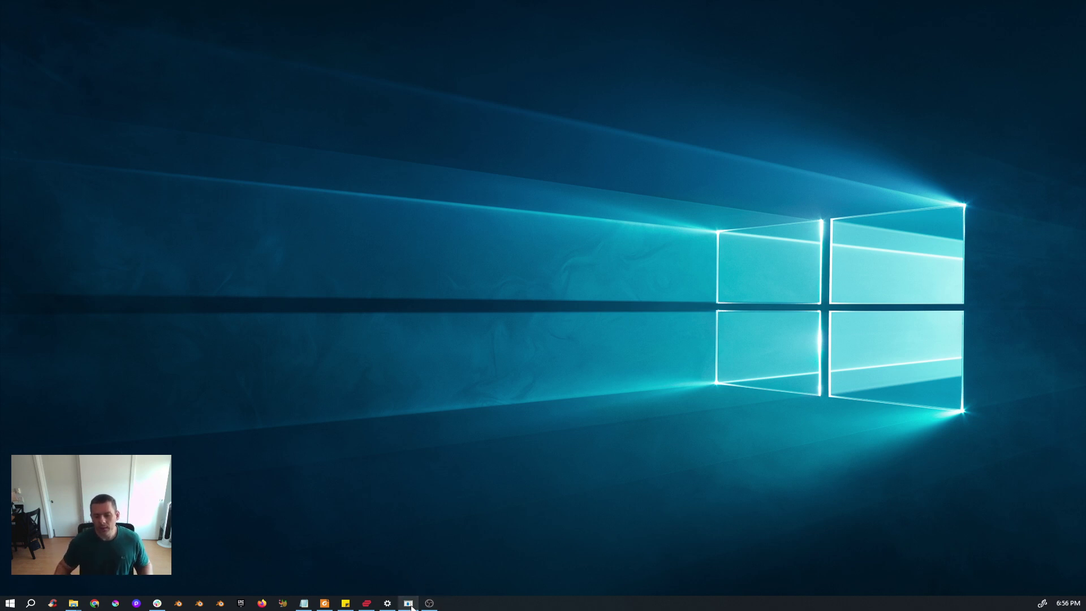
Step: Switch to the open Blender room scene and show it with Rendered viewport shading
left_click(408, 603)
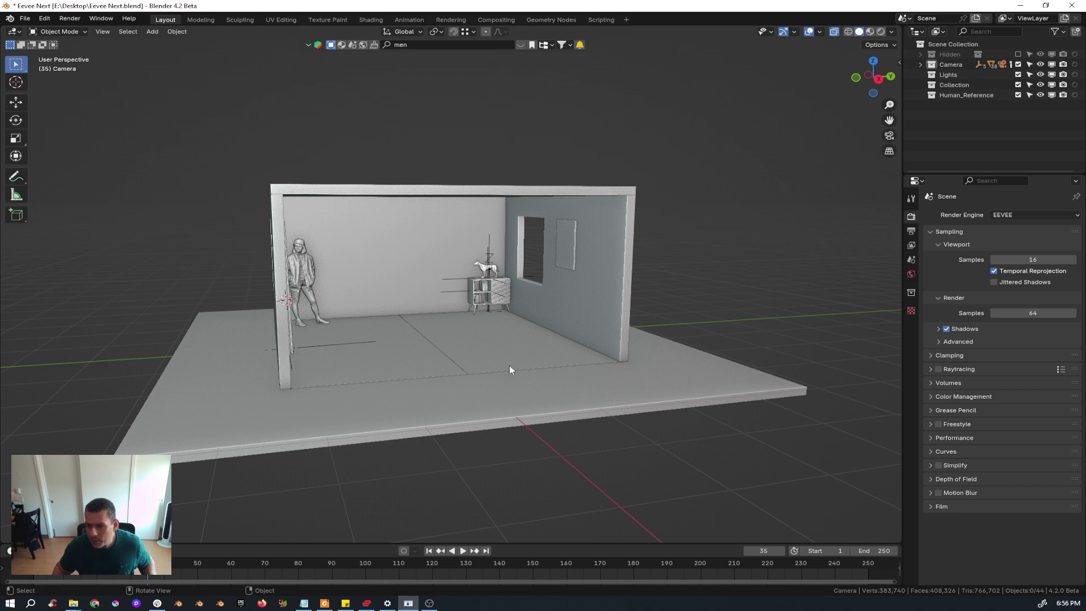
middle_click_drag(430, 334, 407, 358)
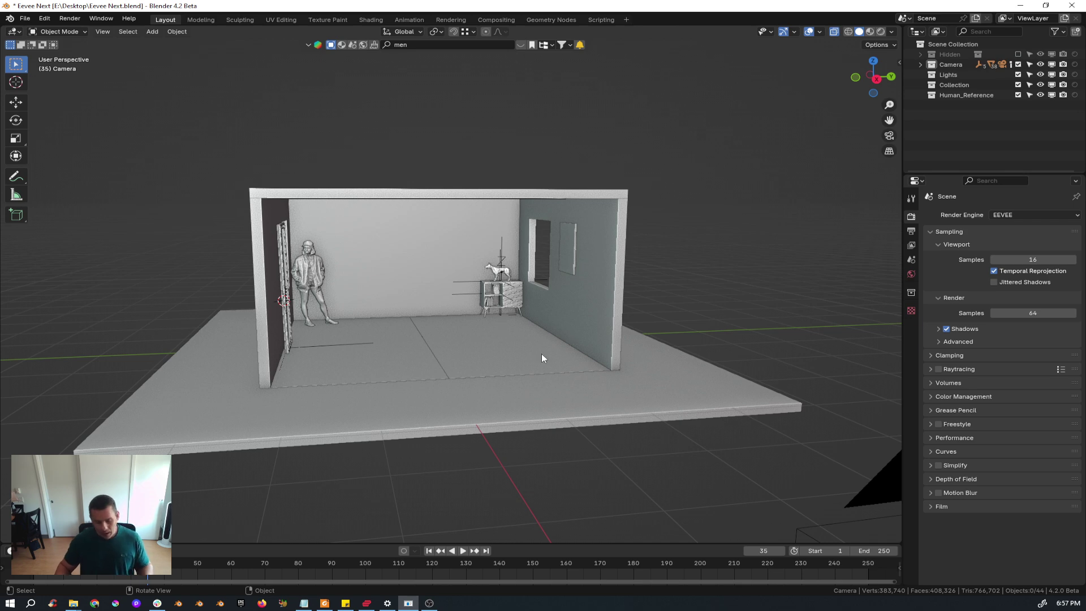
key("z")
left_click(542, 280)
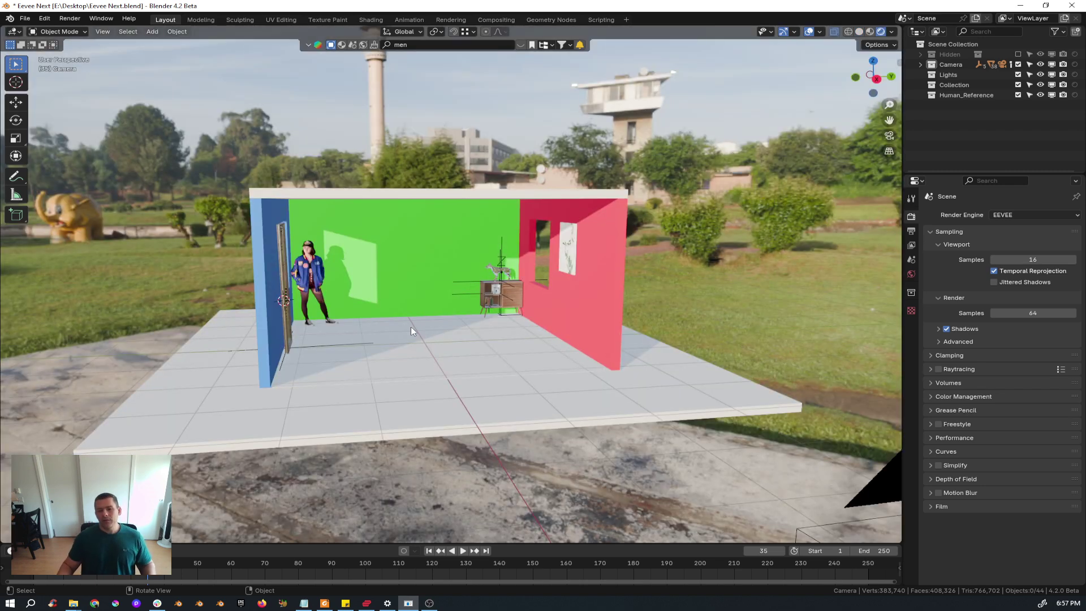
middle_click_drag(410, 327, 419, 335, "shift")
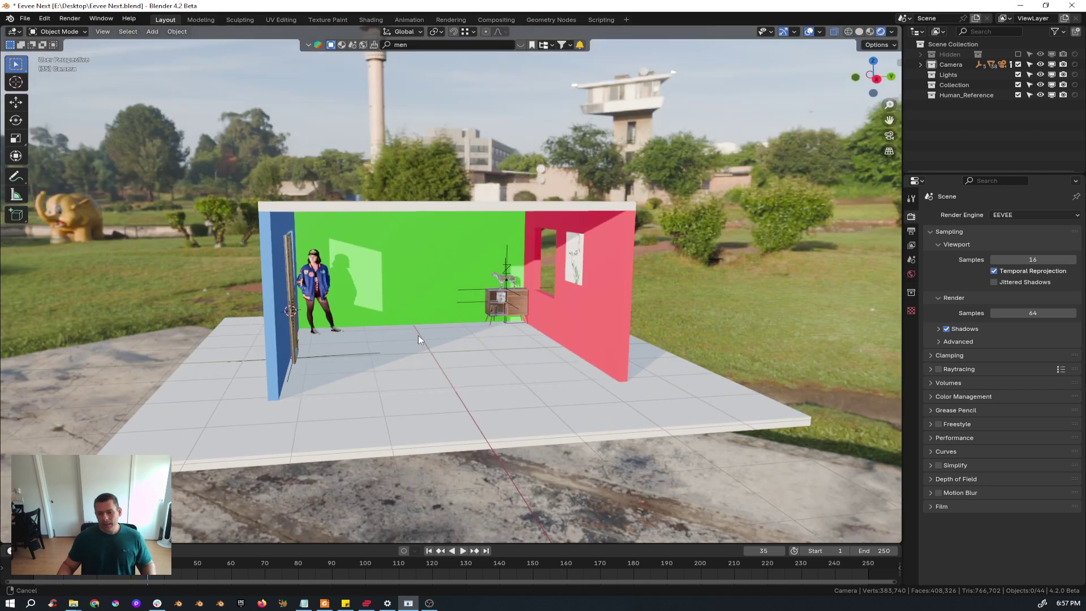
Step: Disable shadow casting for the sun in the world's light settings
left_click(913, 271)
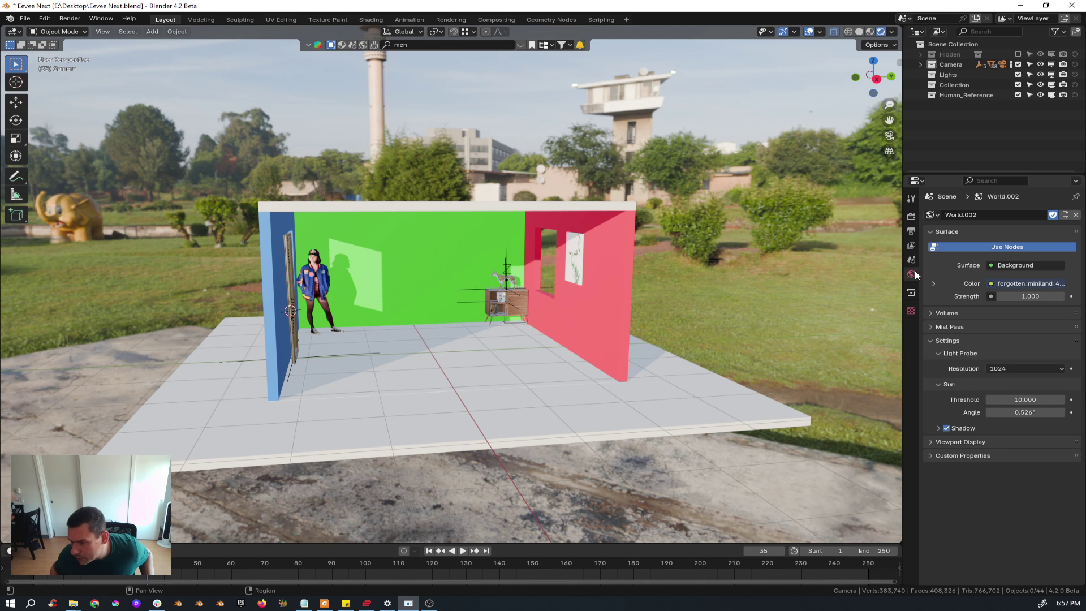
left_click(946, 429)
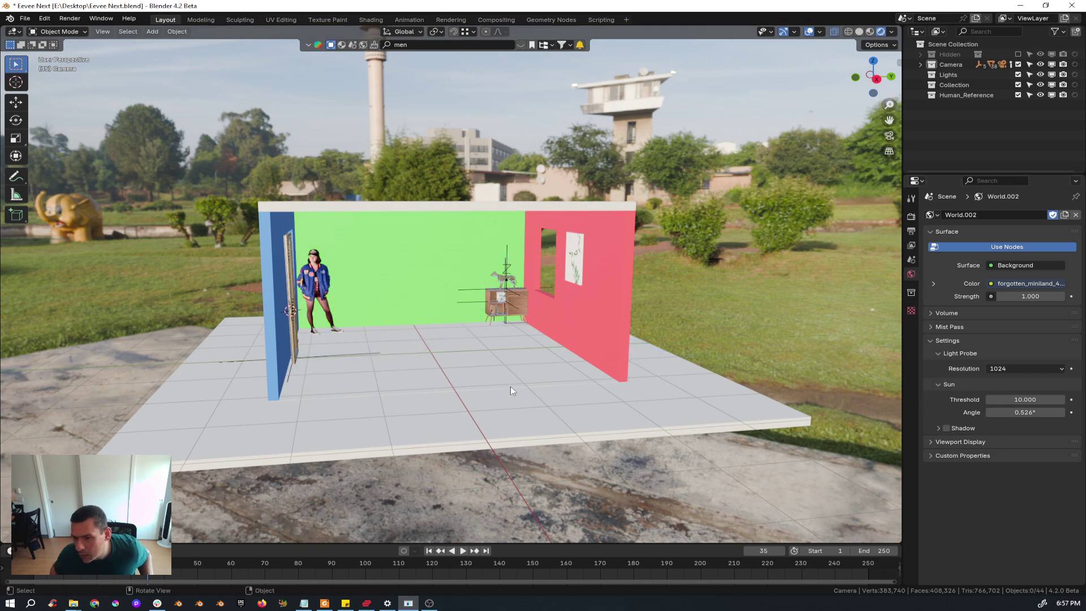
middle_click_drag(511, 390, 510, 344)
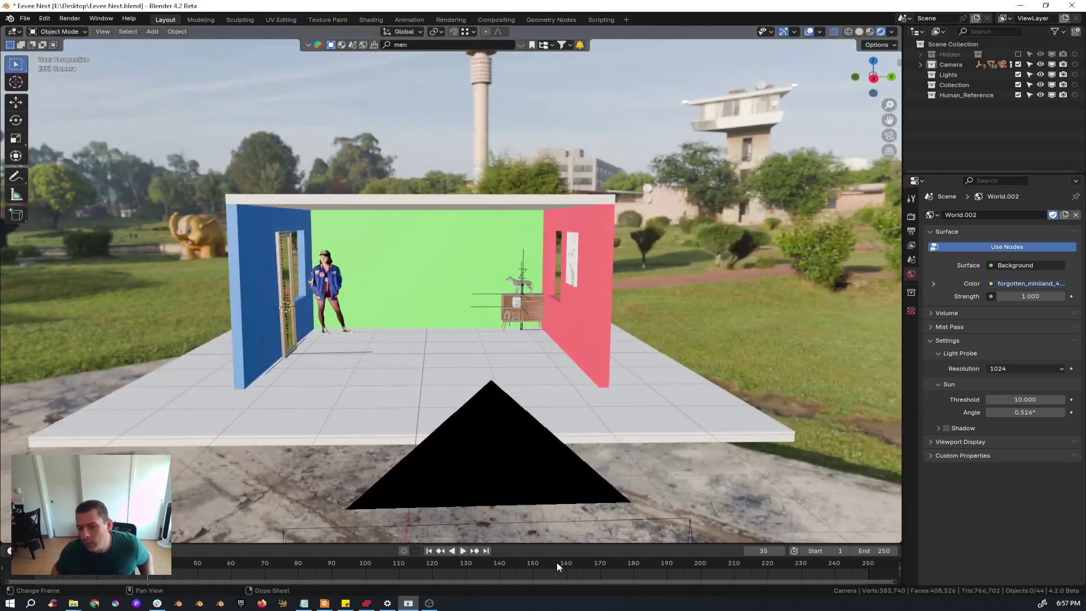
Step: Enlarge the timeline area, turn it into a Shader Editor and show the World nodes around the Background node
left_click_drag(554, 544, 85, 399)
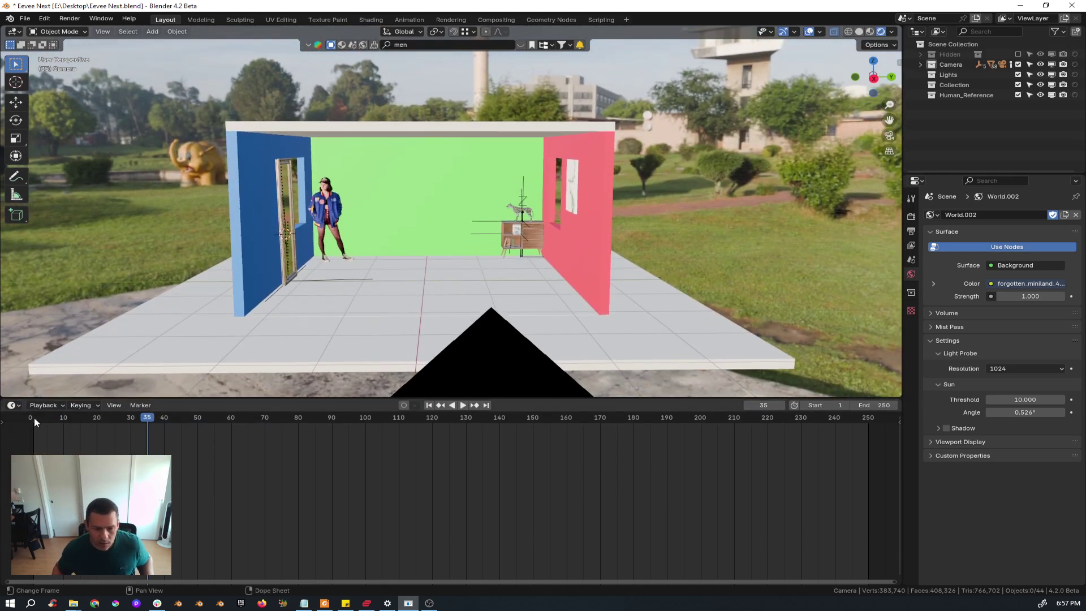
left_click(14, 405)
left_click(34, 500)
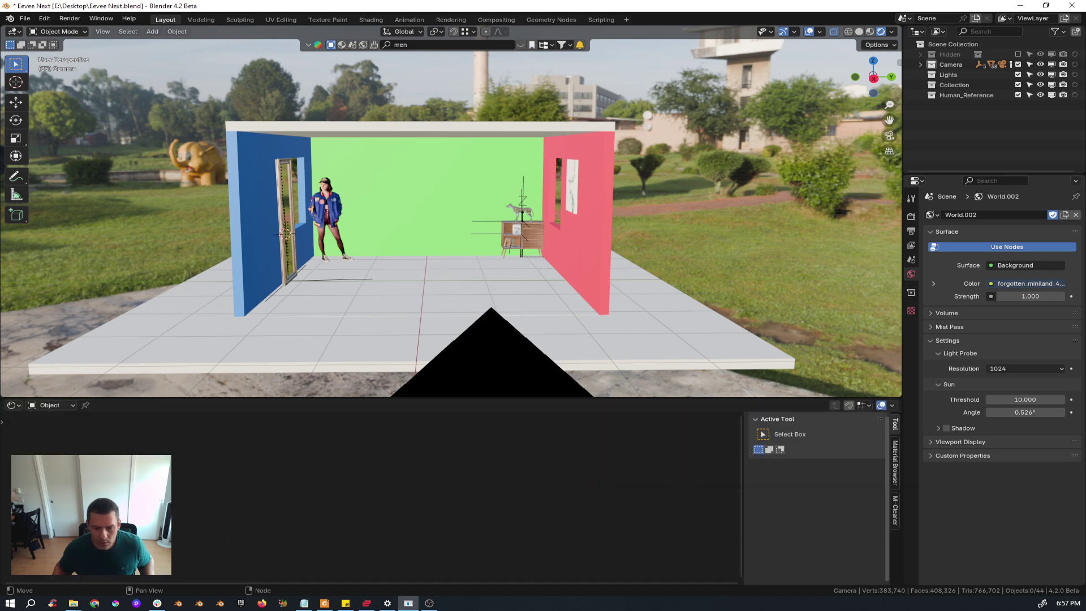
left_click(51, 405)
left_click(57, 441)
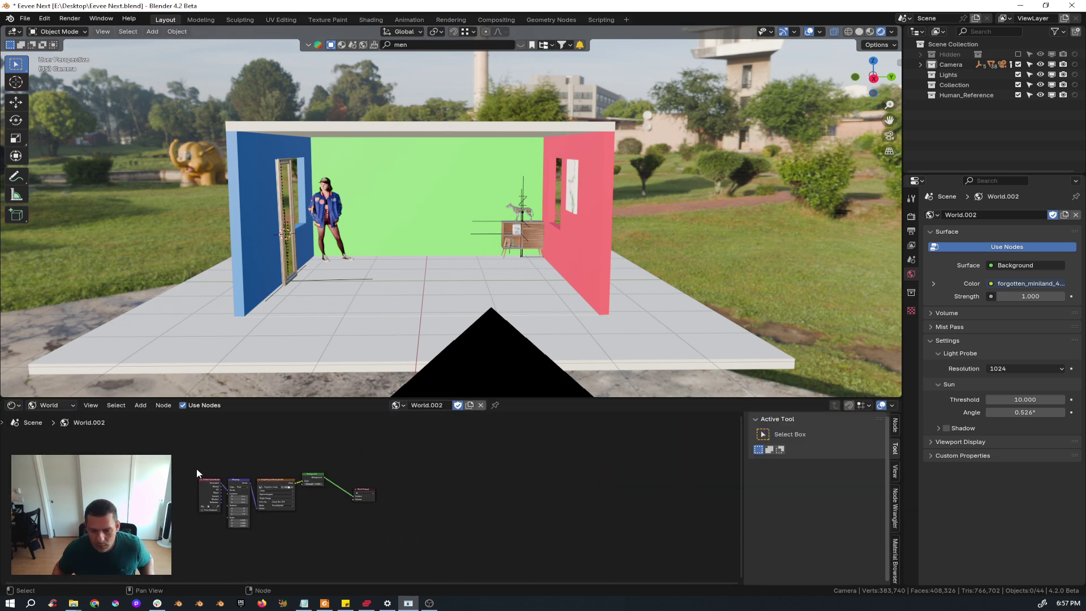
scroll(294, 487, "up", 5)
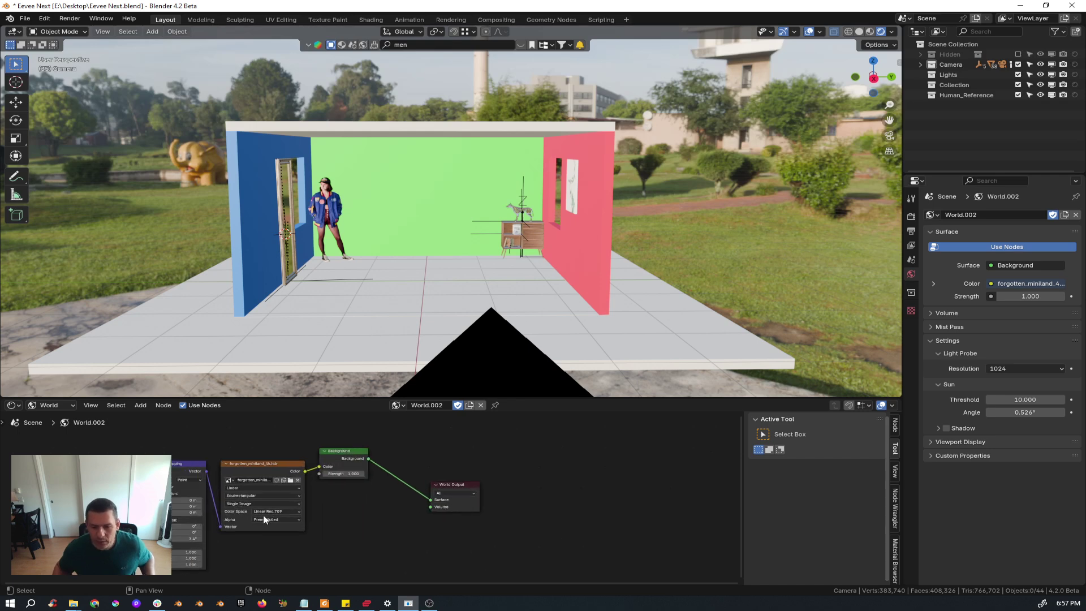
scroll(345, 464, "up", 4)
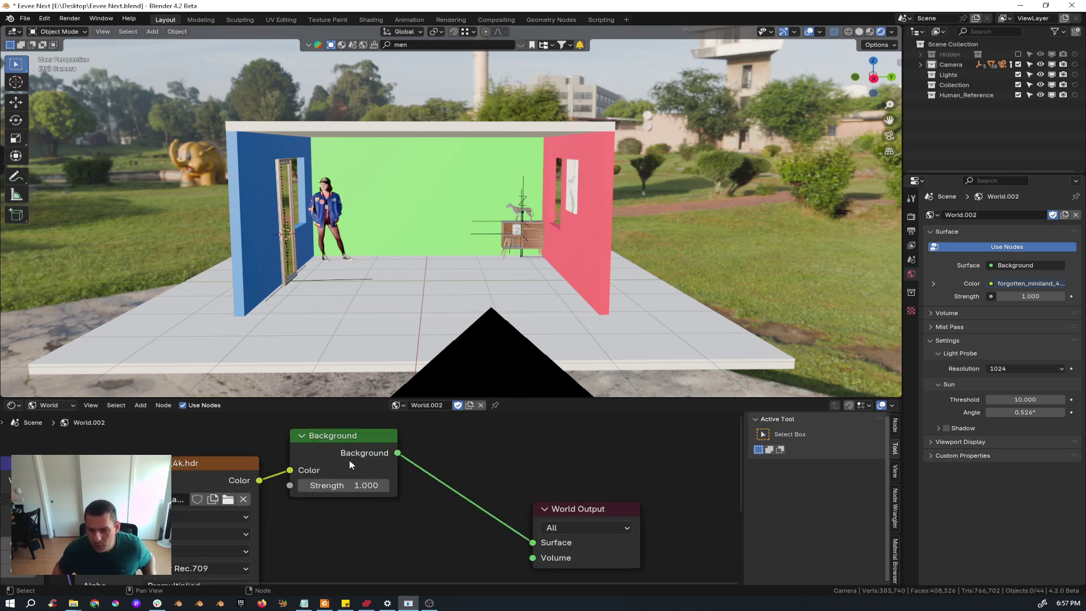
scroll(350, 464, "up", 2)
scroll(358, 470, "down", 3)
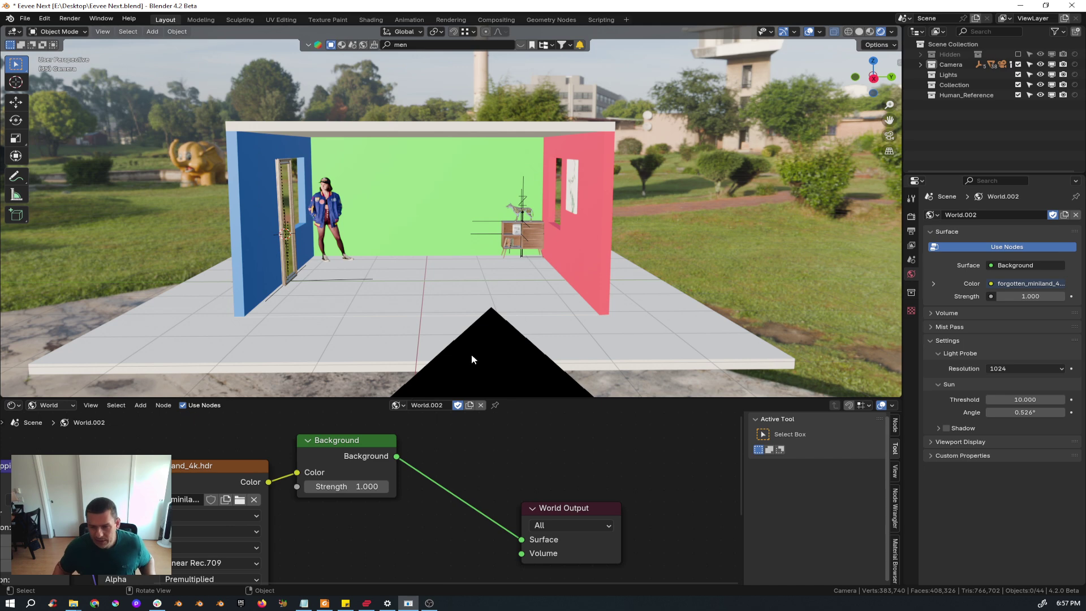
Step: Examine the room without sun shadows from several angles, including the dog figurine and cabinet in the corner
scroll(463, 322, "up", 3)
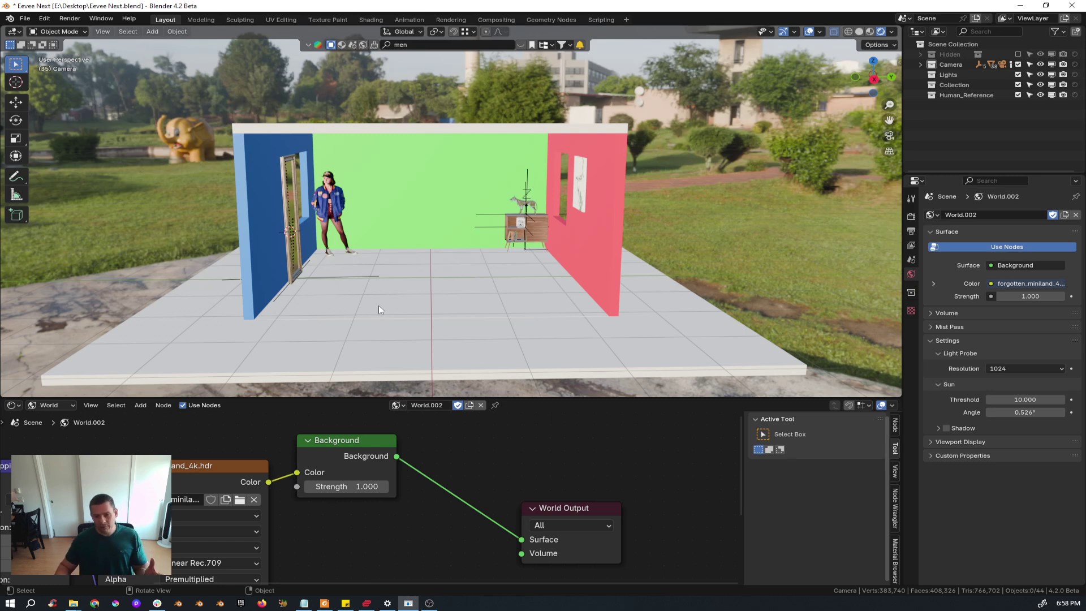
middle_click_drag(395, 277, 438, 269)
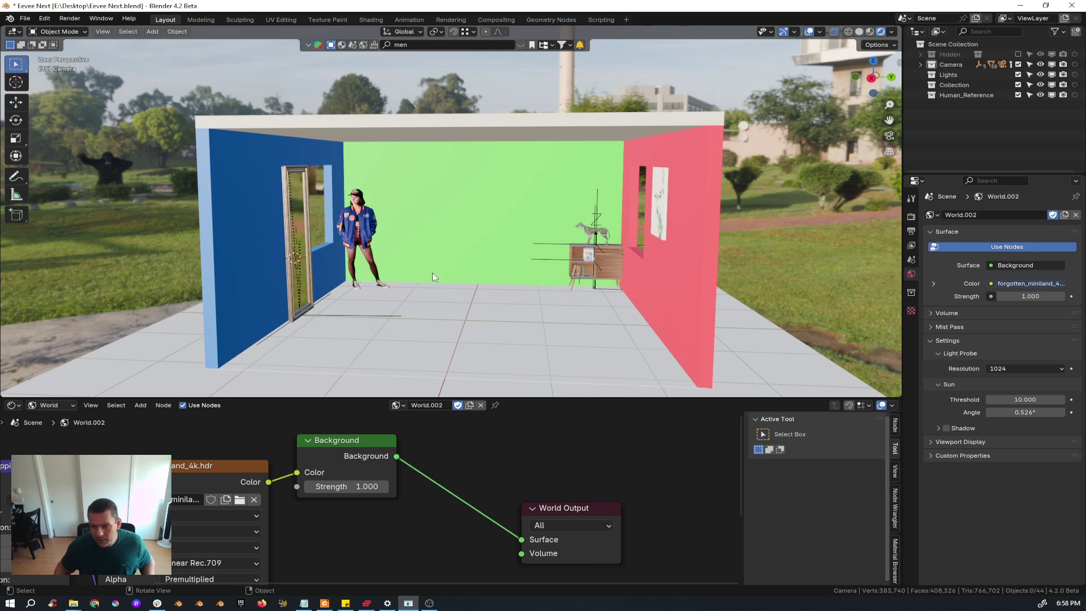
middle_click_drag(461, 303, 432, 280)
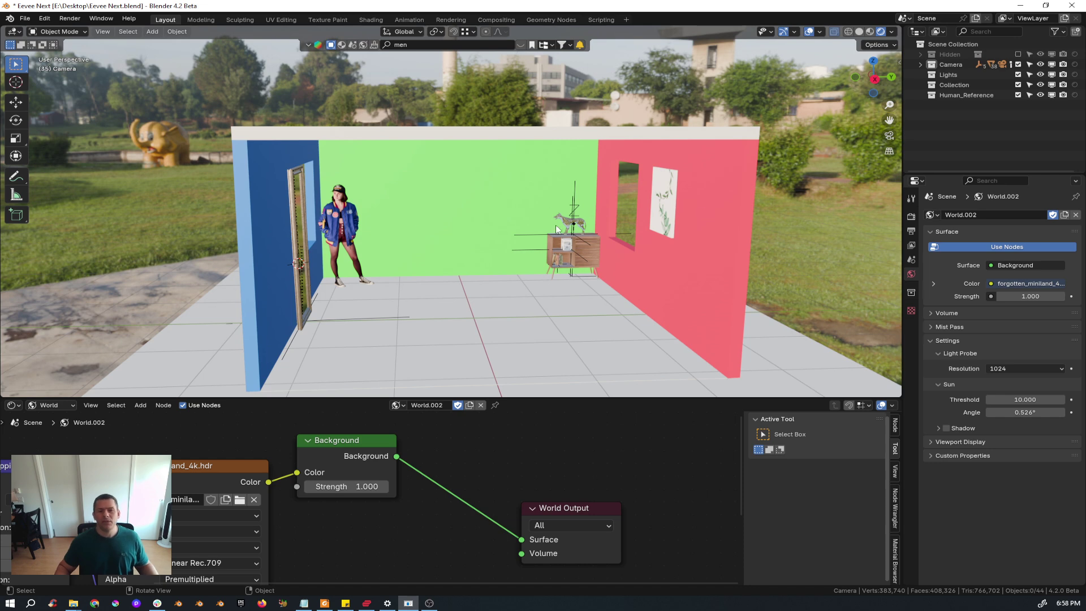
scroll(450, 218, "up", 5)
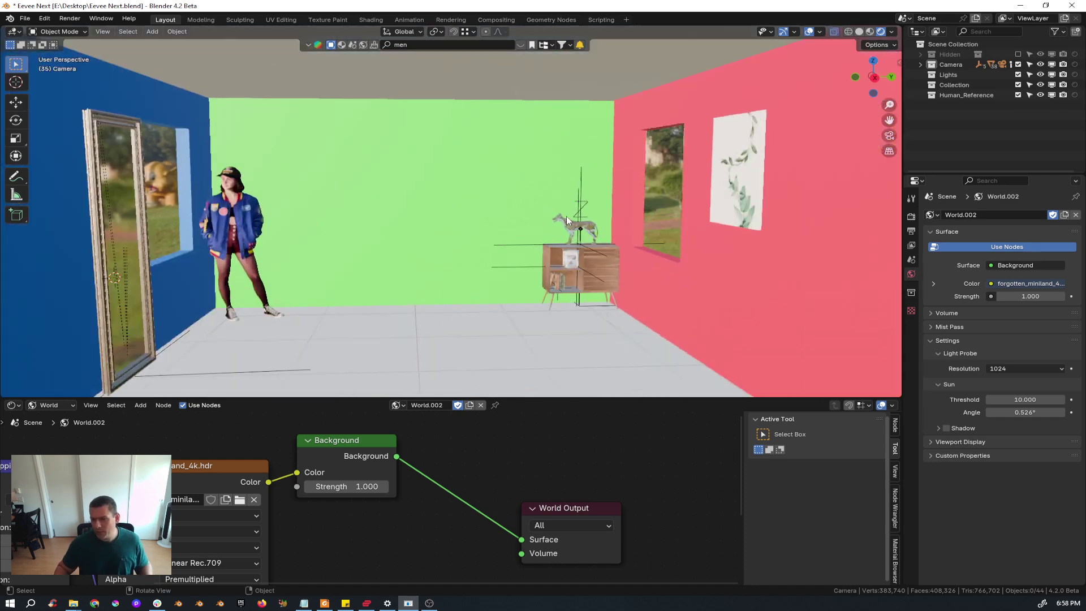
scroll(571, 229, "up", 4)
scroll(557, 228, "down", 6)
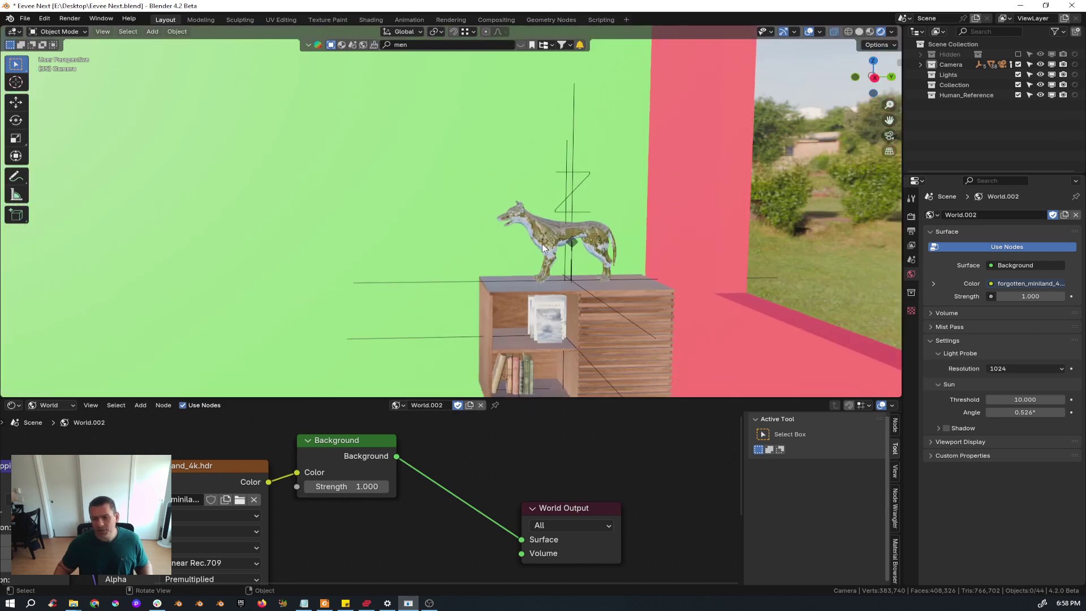
scroll(420, 249, "down", 8)
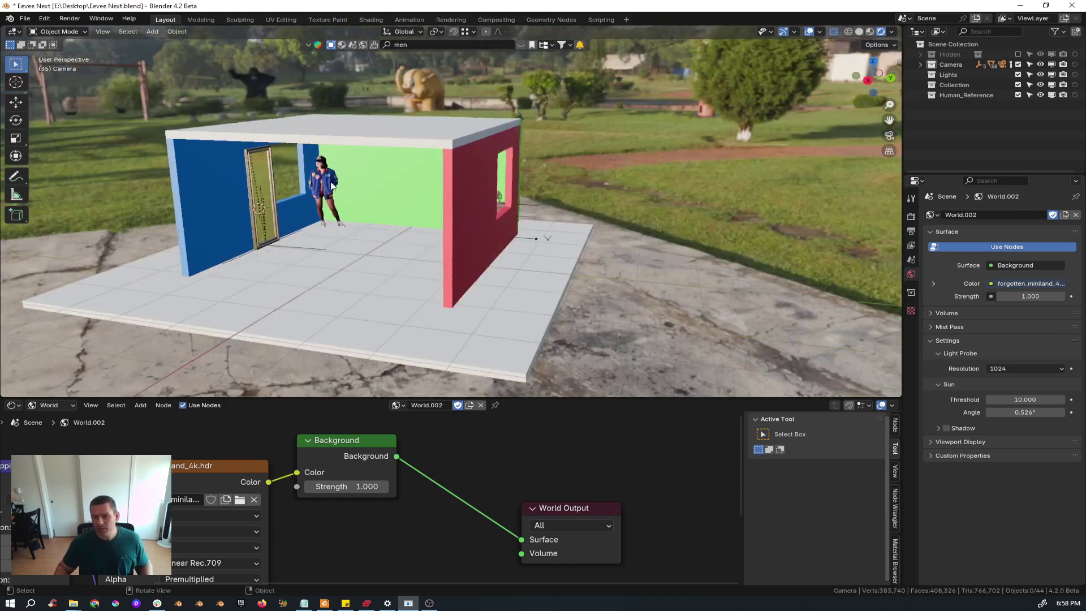
middle_click_drag(332, 185, 418, 185)
scroll(419, 186, "up", 3)
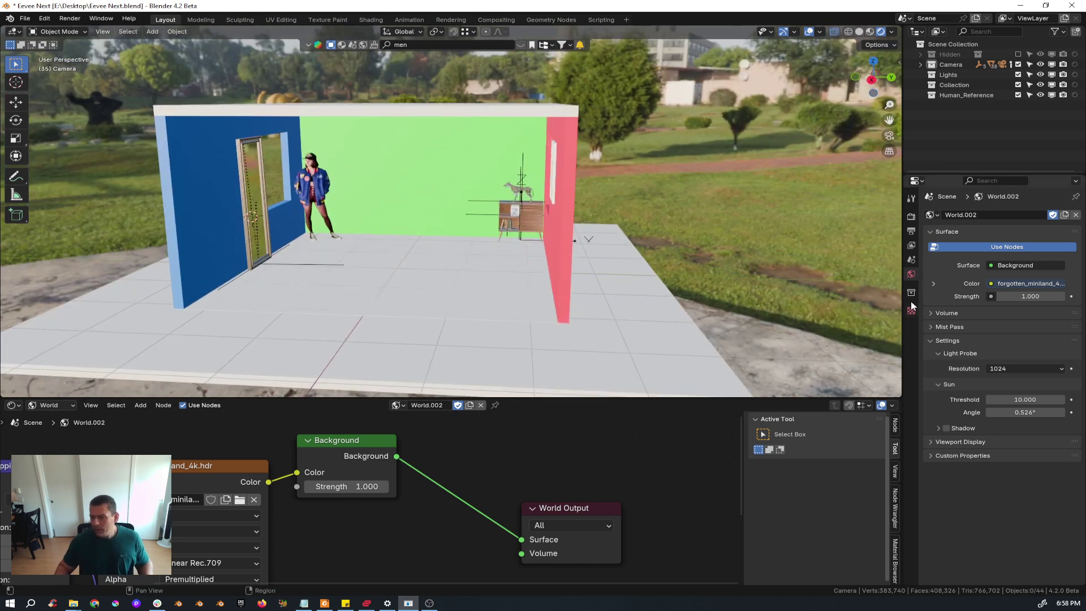
Step: Enable shadows for the world's sun and set the environment mapping's Z rotation to -3.9°
left_click(946, 429)
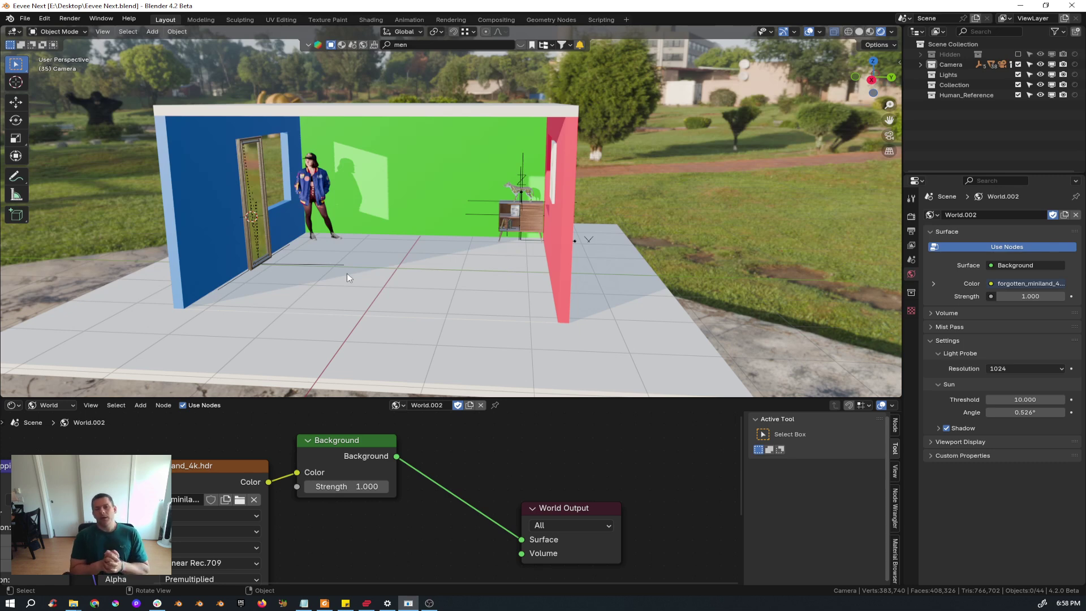
scroll(357, 270, "down", 3)
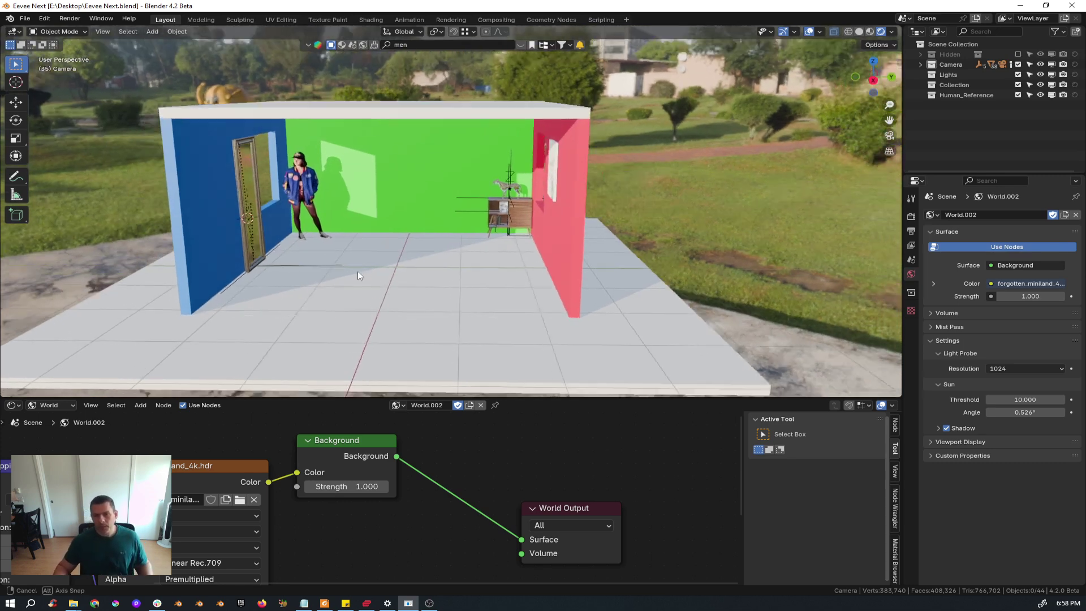
scroll(343, 267, "up", 4)
scroll(343, 267, "up", 2)
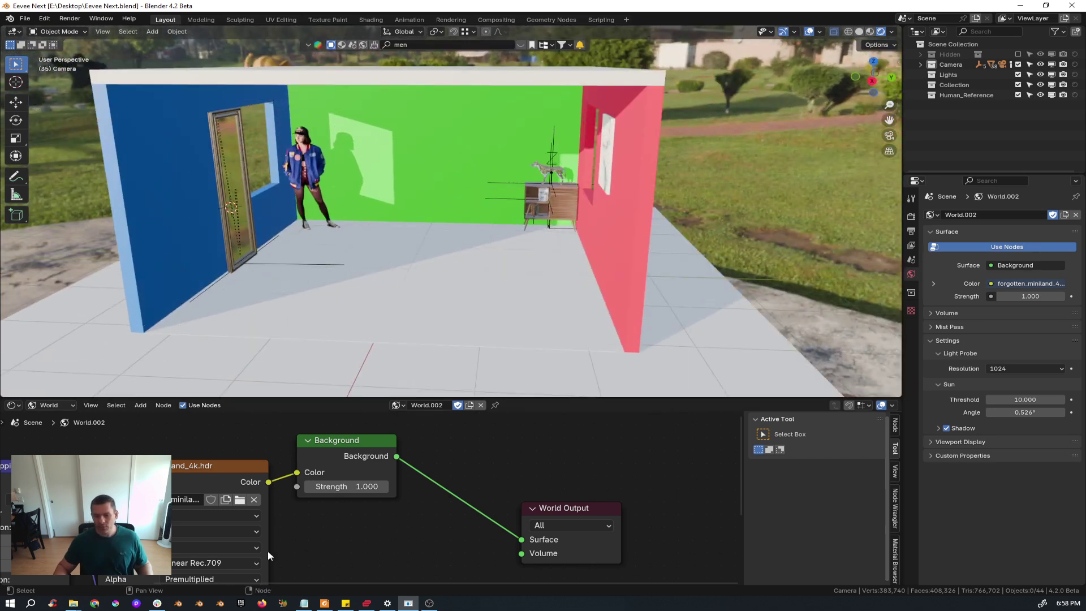
middle_click_drag(116, 582, 390, 491)
mouse_move(294, 517)
left_mouse_down()
mouse_move(243, 517)
mouse_move(288, 517)
left_mouse_up()
Step: Enable Raytracing in the EEVEE render settings and check the room's bounced light and reflections
left_click(912, 216)
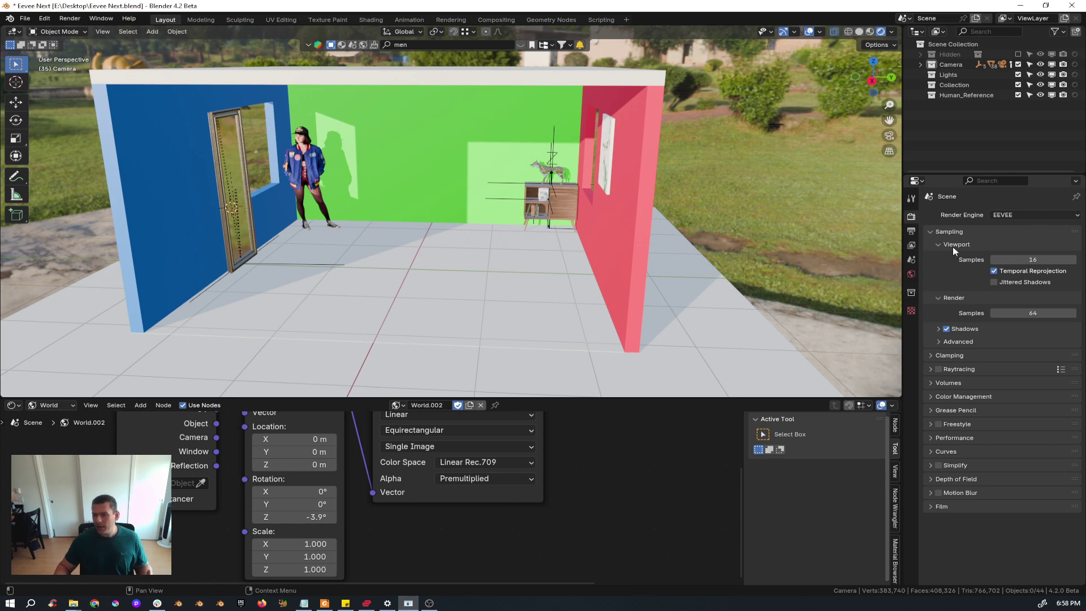
left_click(939, 369)
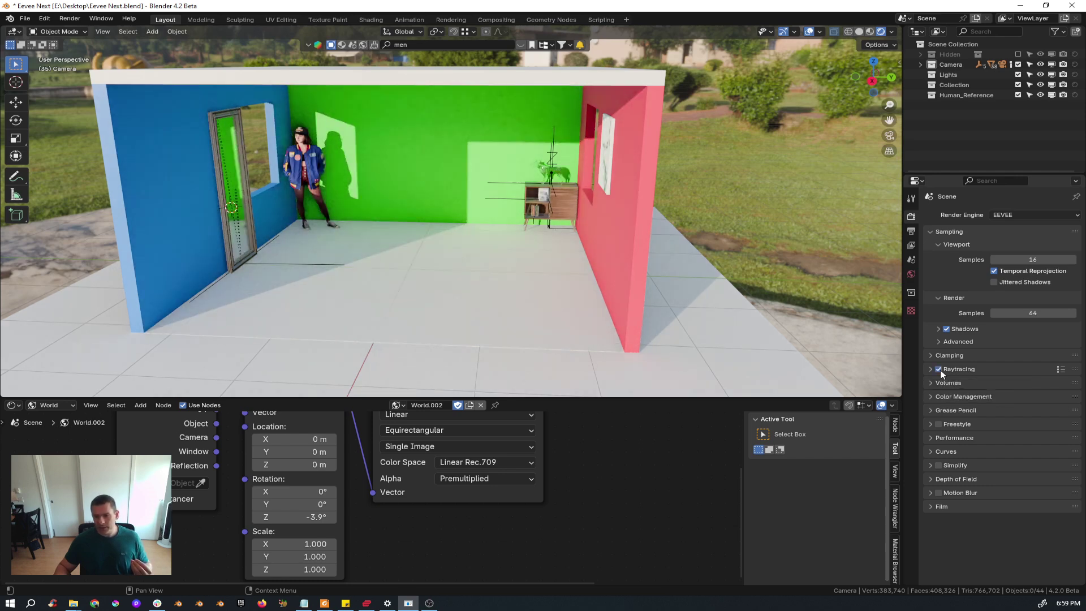
middle_click_drag(451, 304, 351, 188)
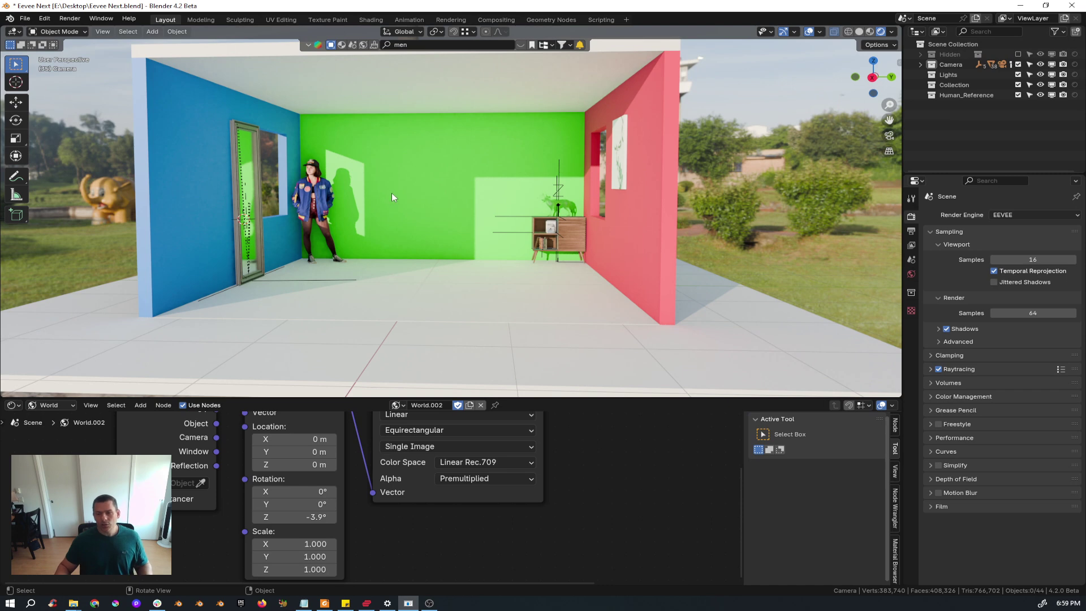
mouse_move(392, 194)
middle_mouse_down()
mouse_move(402, 224)
mouse_move(392, 247)
mouse_move(402, 207)
middle_mouse_up()
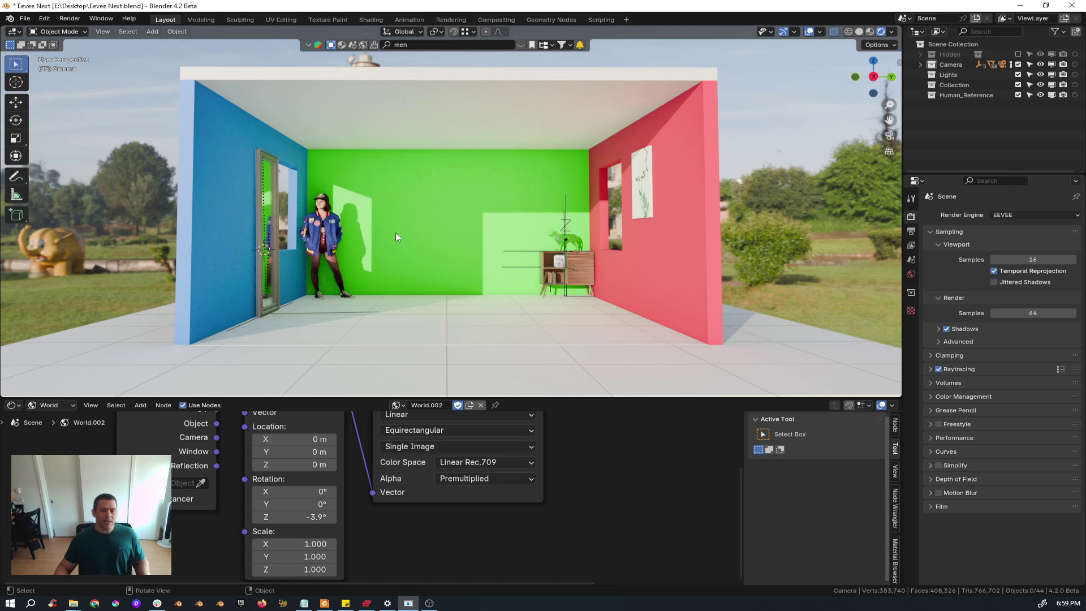
middle_click_drag(411, 270, 386, 263)
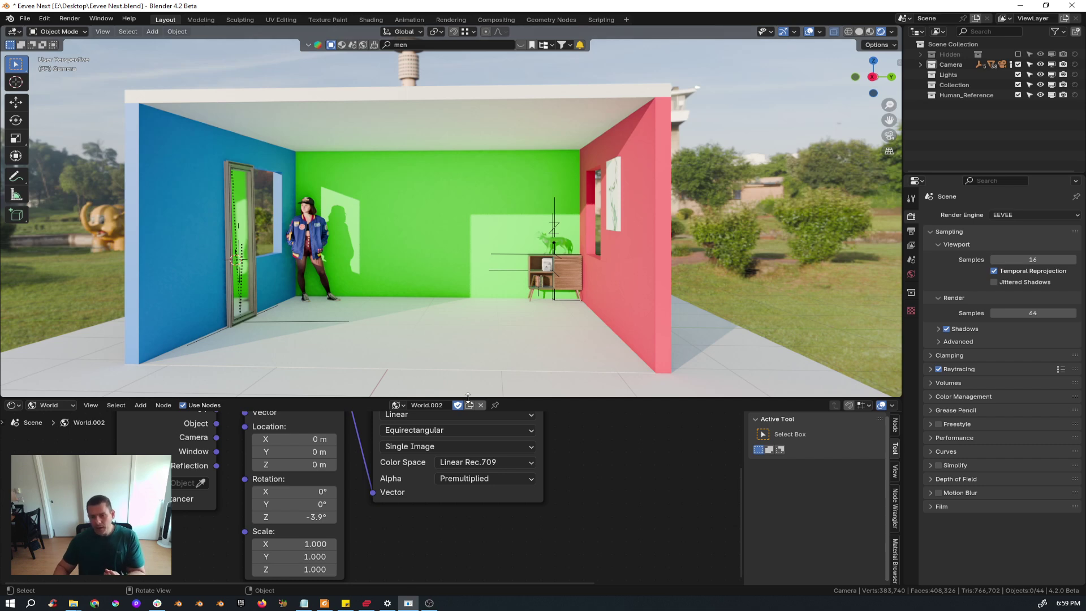
Step: Resize the area holding the World nodes and set the environment mapping's Z rotation to 10.1°
left_click_drag(469, 397, 457, 546)
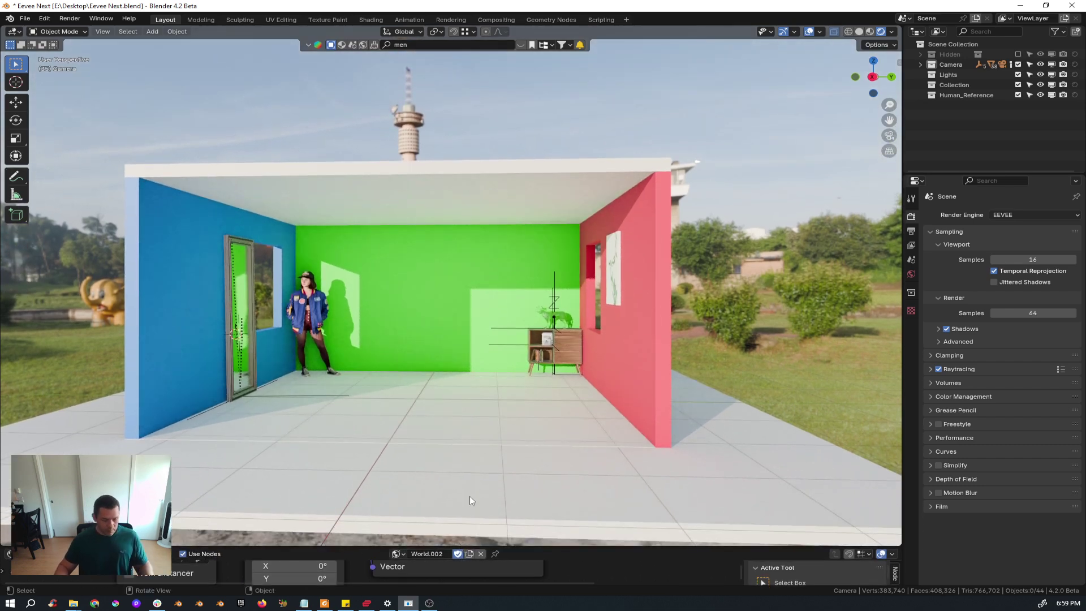
mouse_move(477, 423)
middle_mouse_down()
mouse_move(427, 409)
mouse_move(467, 417)
middle_mouse_up()
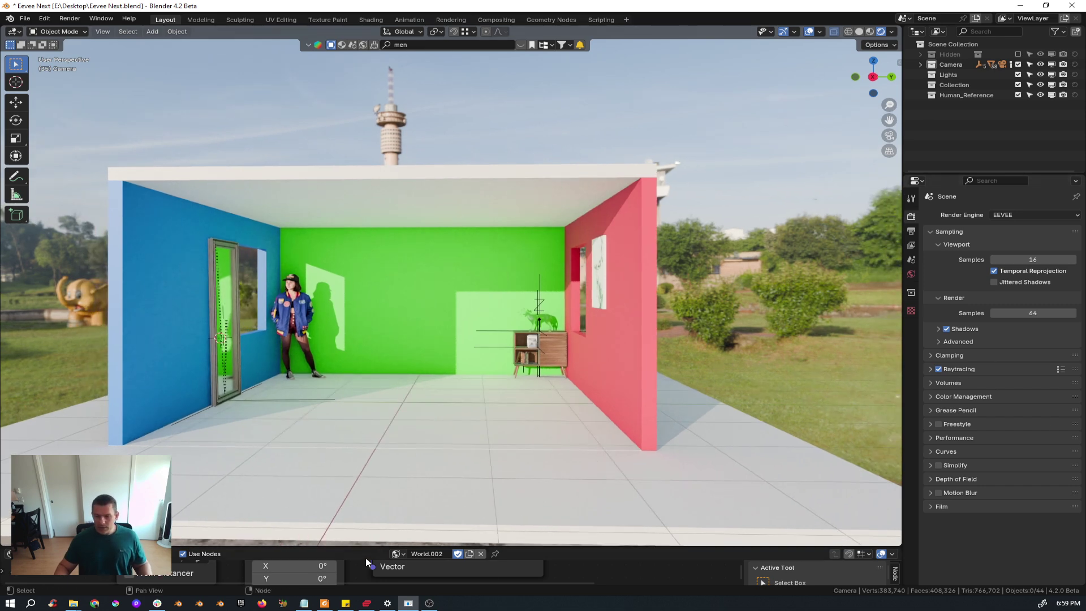
left_click_drag(365, 548, 334, 437)
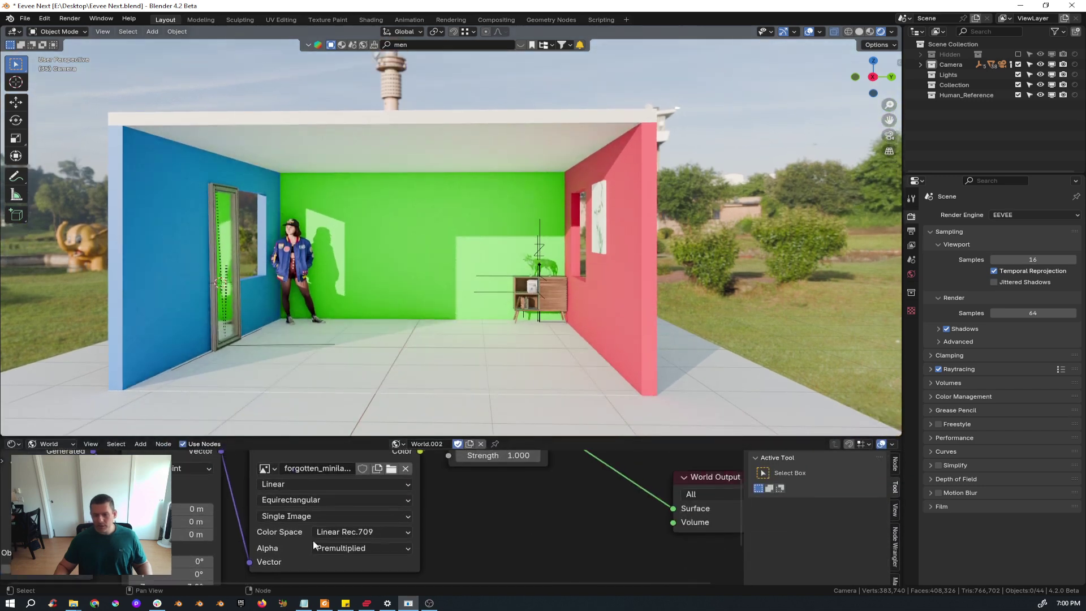
scroll(313, 541, "down", 3)
left_click_drag(237, 554, 261, 554)
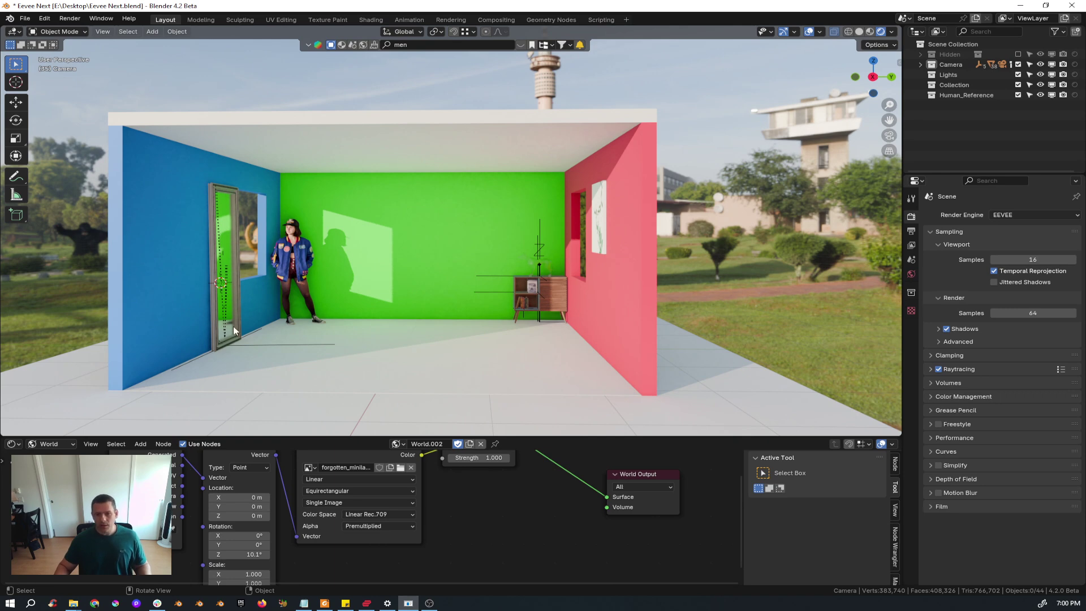
Step: Examine the transparent dog figurine and the wooden cabinet's shelves up close with raytracing on
scroll(571, 269, "up", 10)
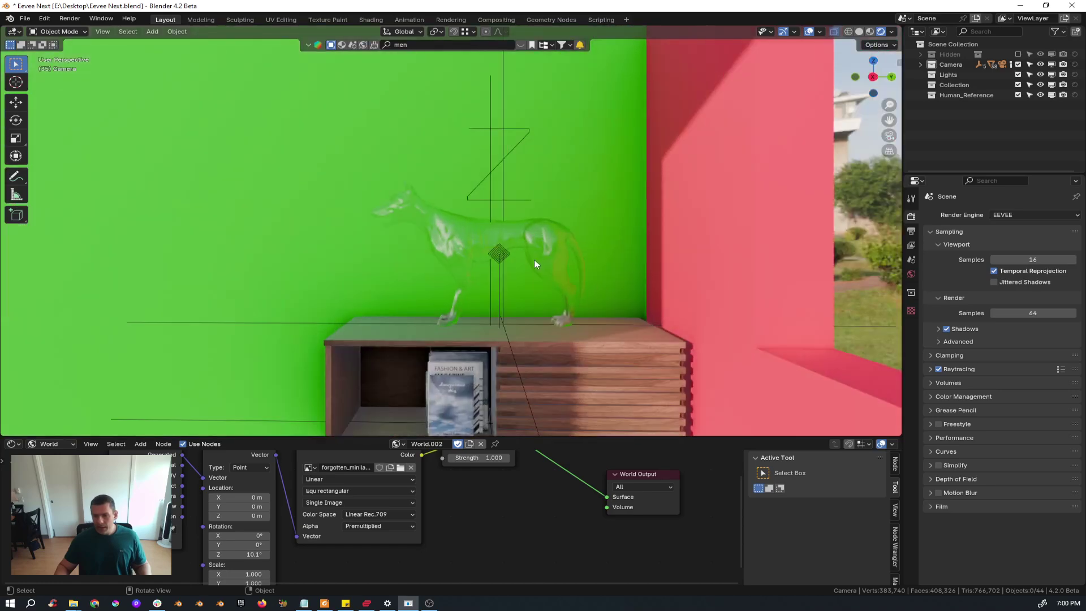
middle_click_drag(534, 261, 427, 250)
scroll(532, 257, "down", 8)
scroll(521, 268, "up", 6)
scroll(517, 271, "up", 5)
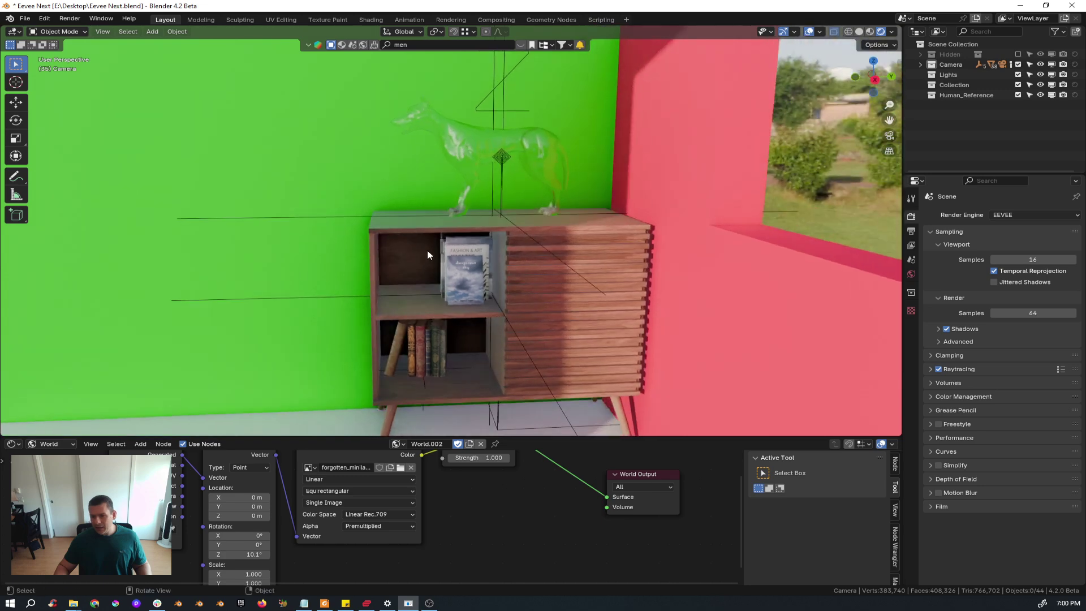
scroll(426, 250, "down", 3)
scroll(432, 271, "up", 5)
scroll(444, 277, "down", 3)
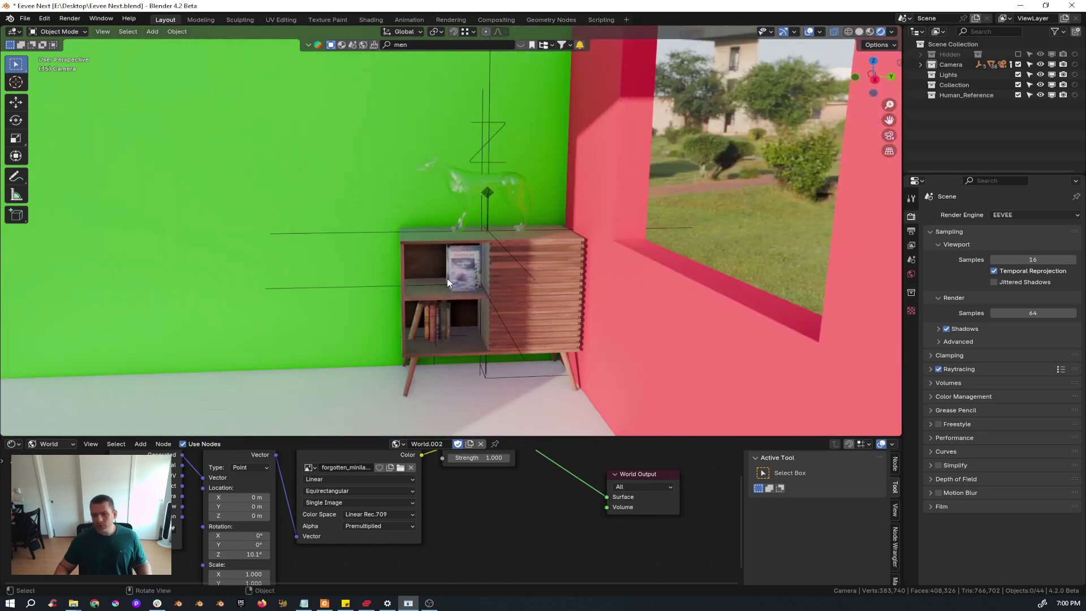
Step: Place the 3D cursor on top of the room's roof and add a Volume light probe there
scroll(447, 279, "down", 8)
middle_click_drag(447, 280, 399, 273)
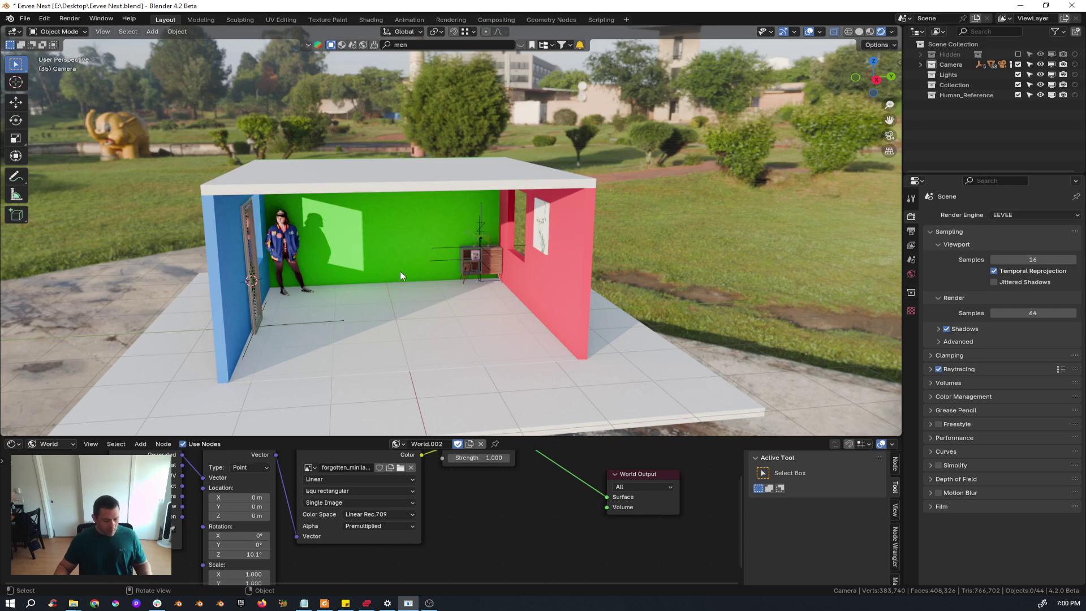
middle_click_drag(380, 259, 355, 225)
right_click(402, 194, "shift")
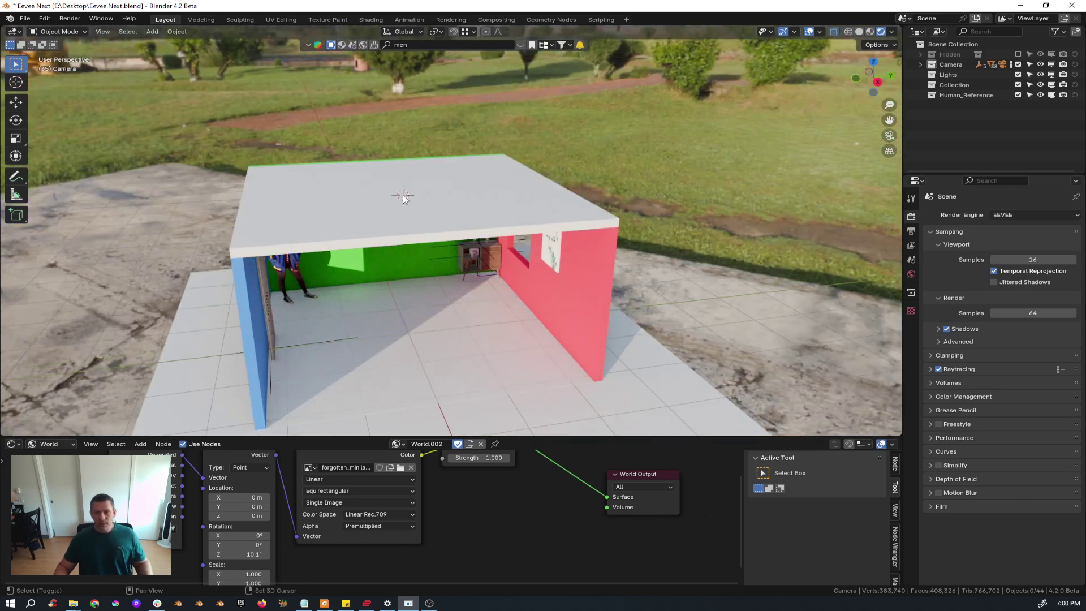
key("shift+a")
mouse_move(402, 194)
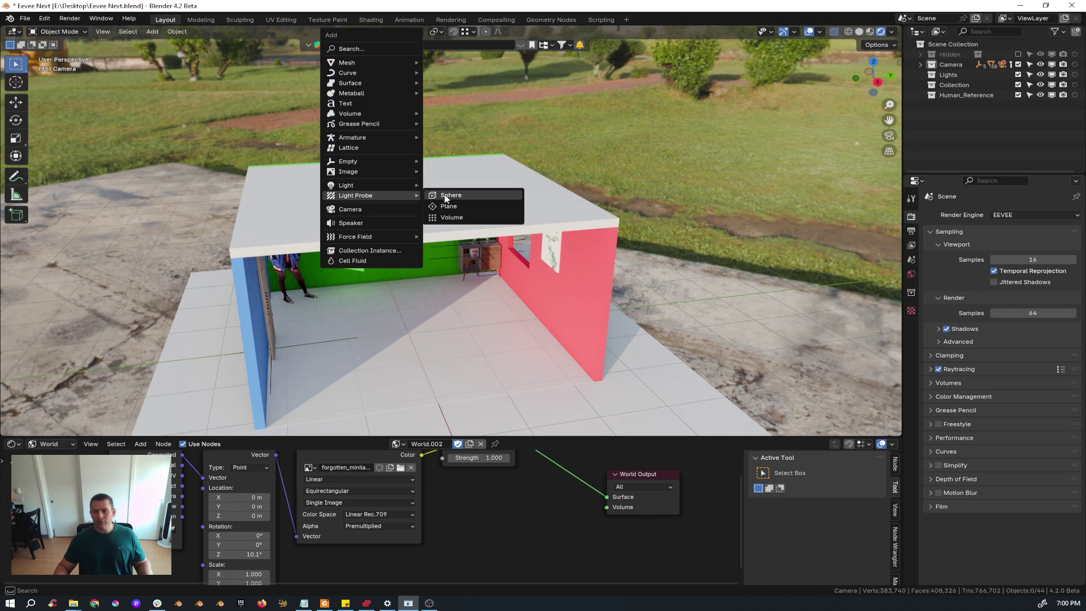
left_click(451, 217)
Step: In the right orthographic view, scale the light probe volume along Y and Z until it is wider than the room
scroll(447, 221, "down", 5)
key("KP_3")
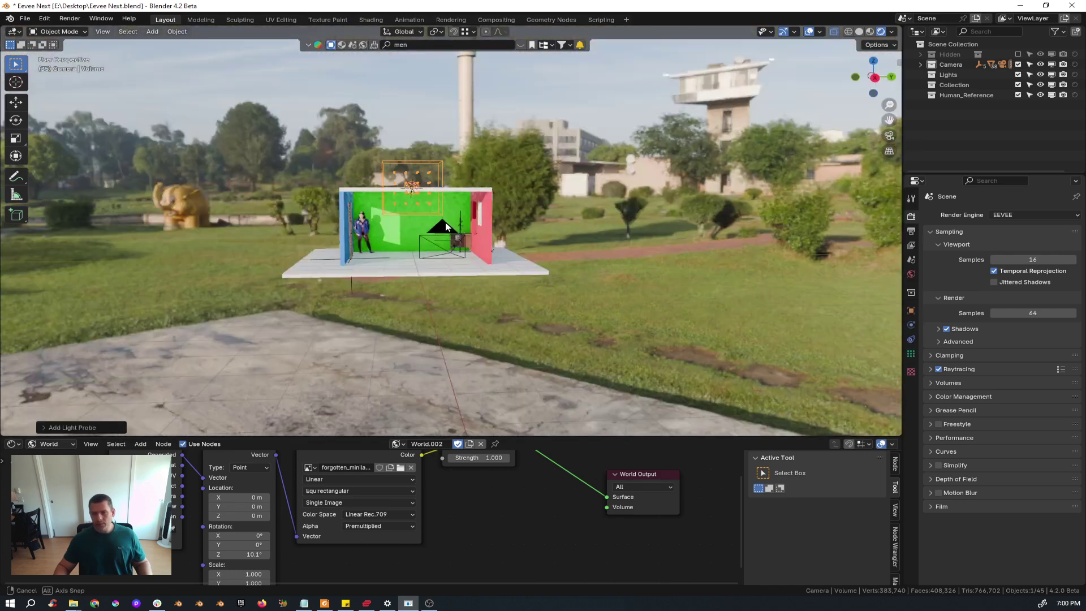
key("KP_5")
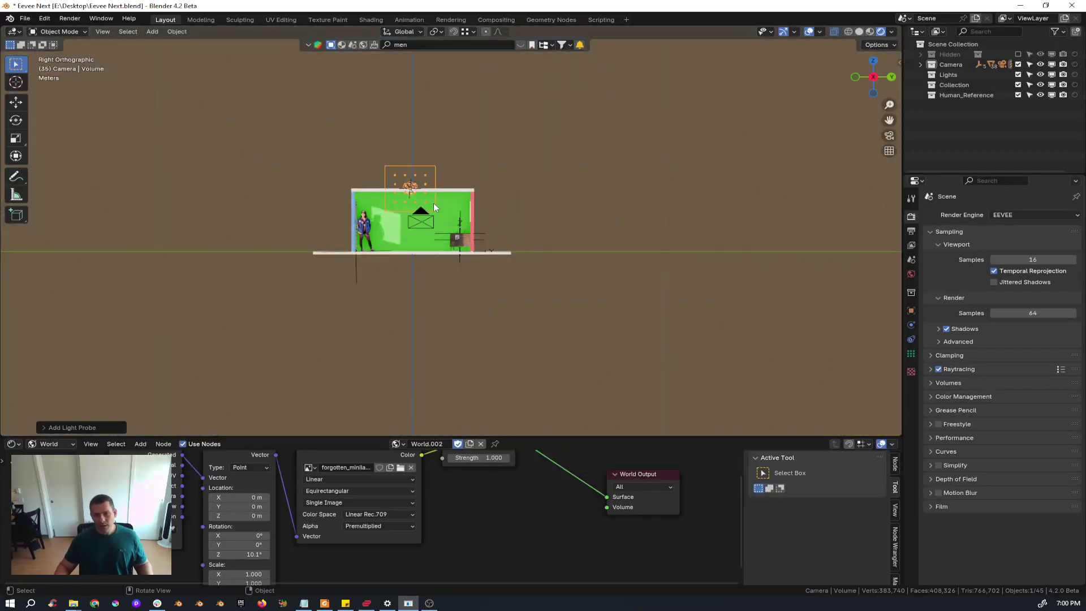
middle_click_drag(433, 203, 432, 195)
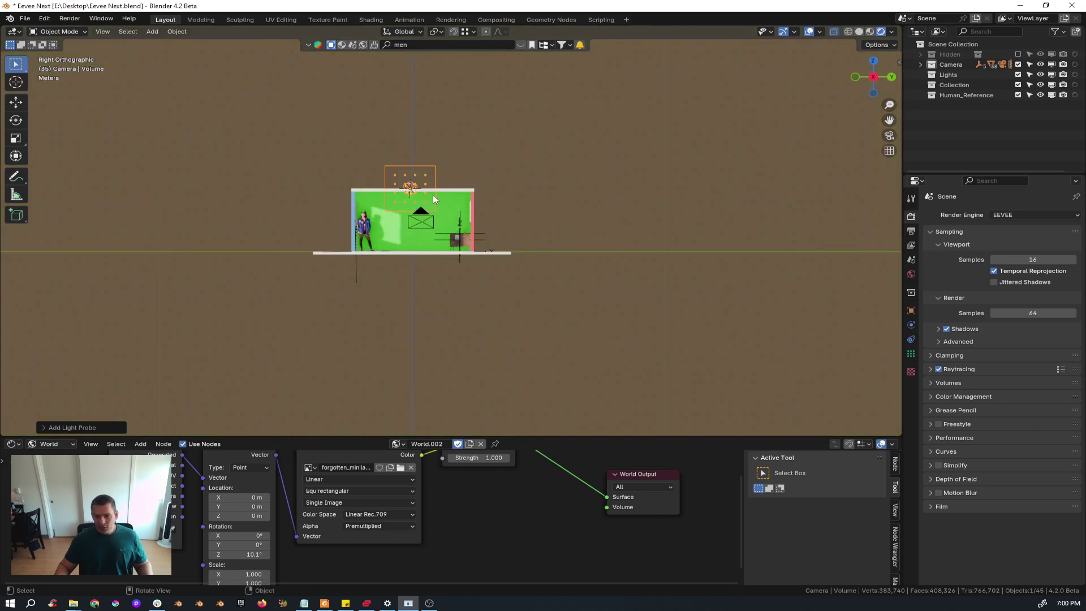
key("s")
key("y")
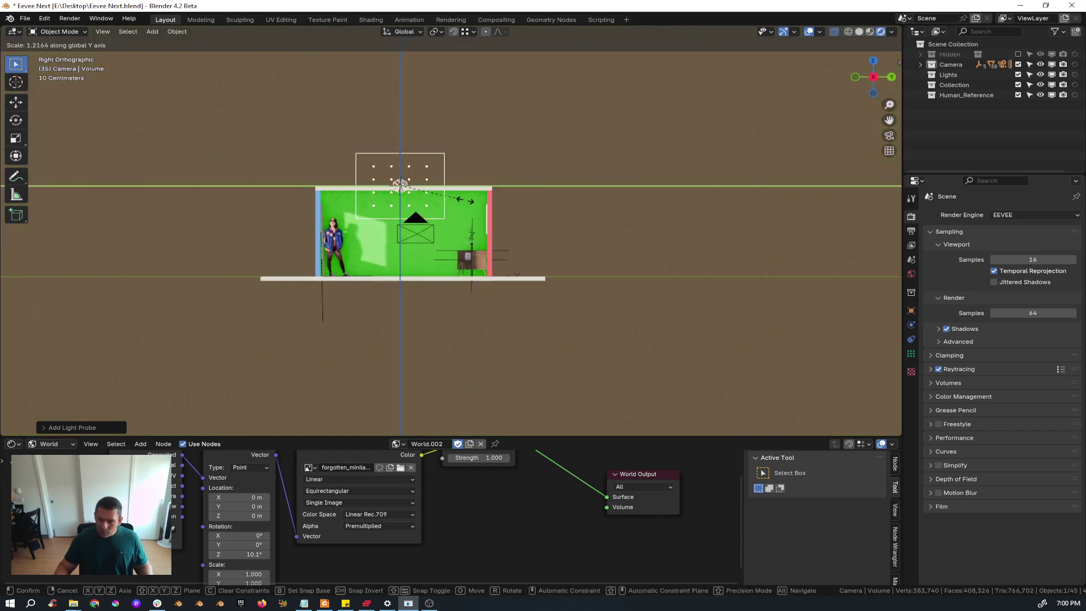
left_click(501, 187)
key("s")
key("z")
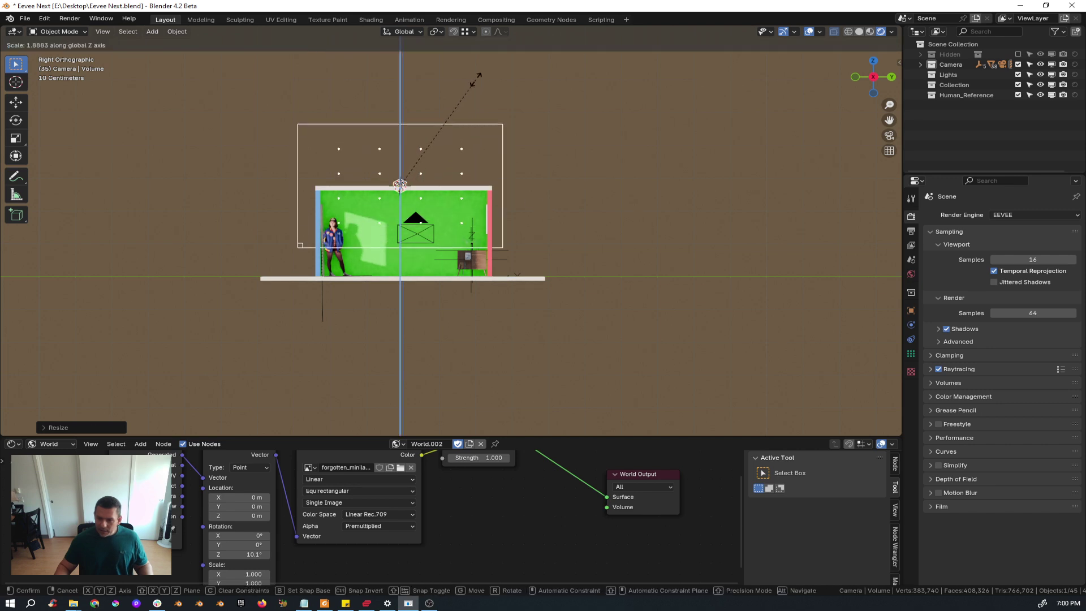
left_click(479, 77)
Step: Move the light probe volume down along Z by about 1.5 m so it encloses the room
key("g")
key("z")
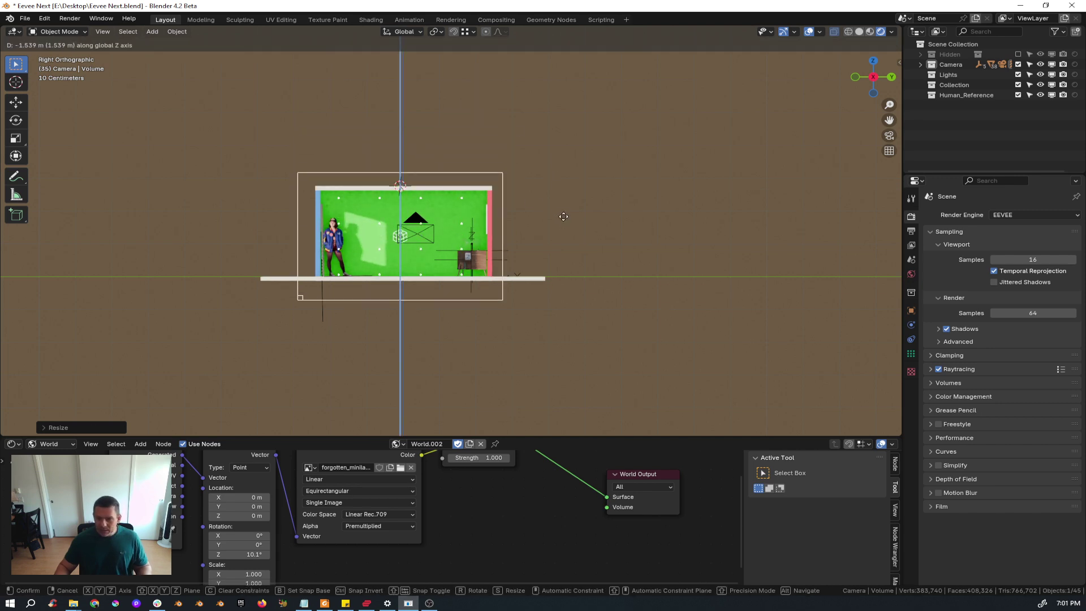
left_click(570, 211)
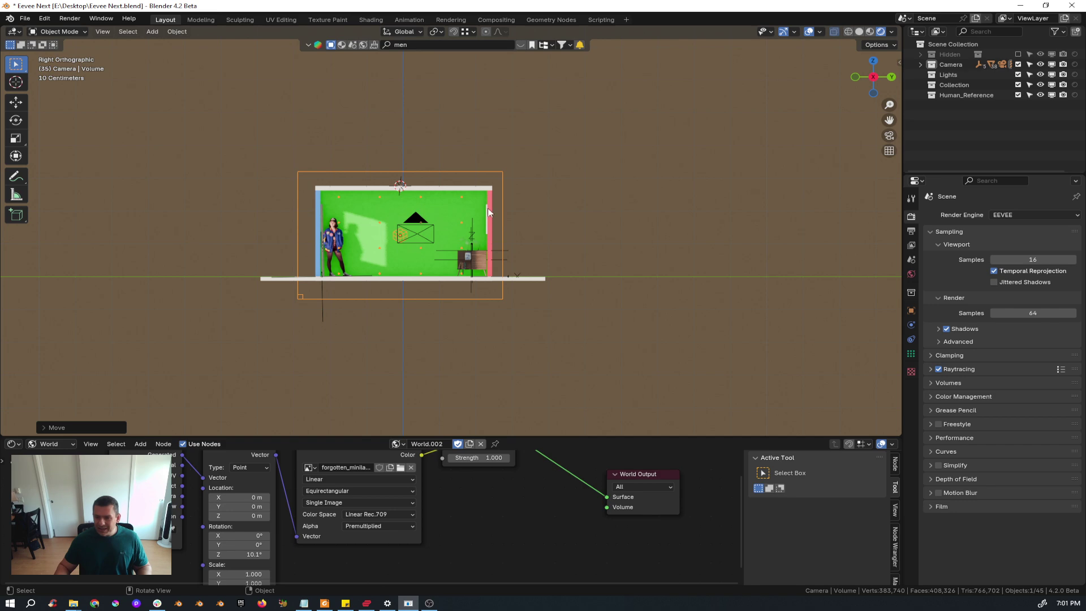
Step: Rescale the light probe volume overall and along X so it extends well past the room on all sides
scroll(478, 202, "up", 4)
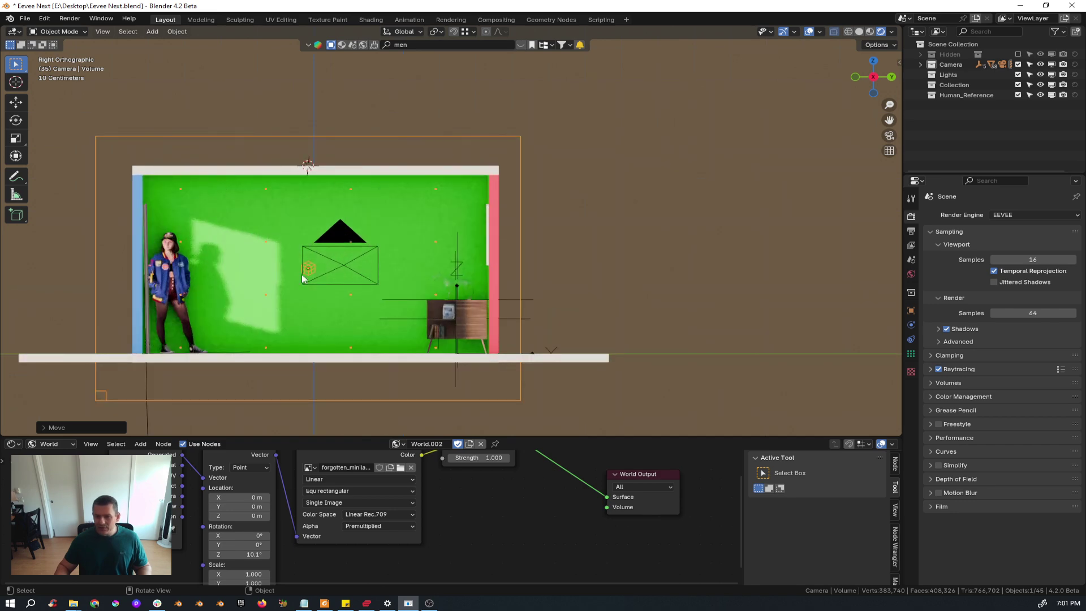
middle_click_drag(302, 275, 271, 277)
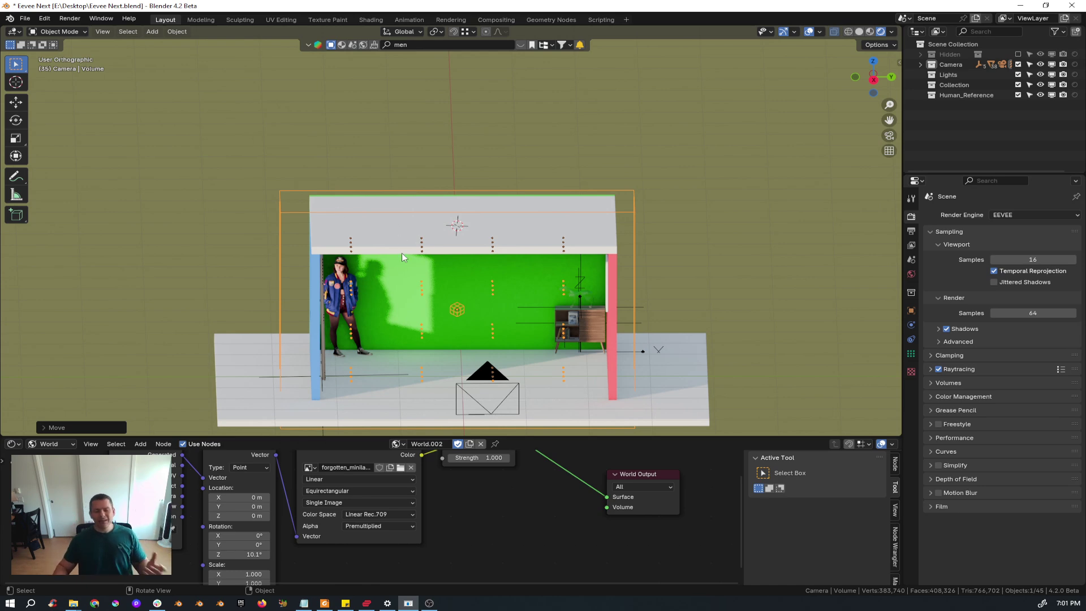
key("KP_3")
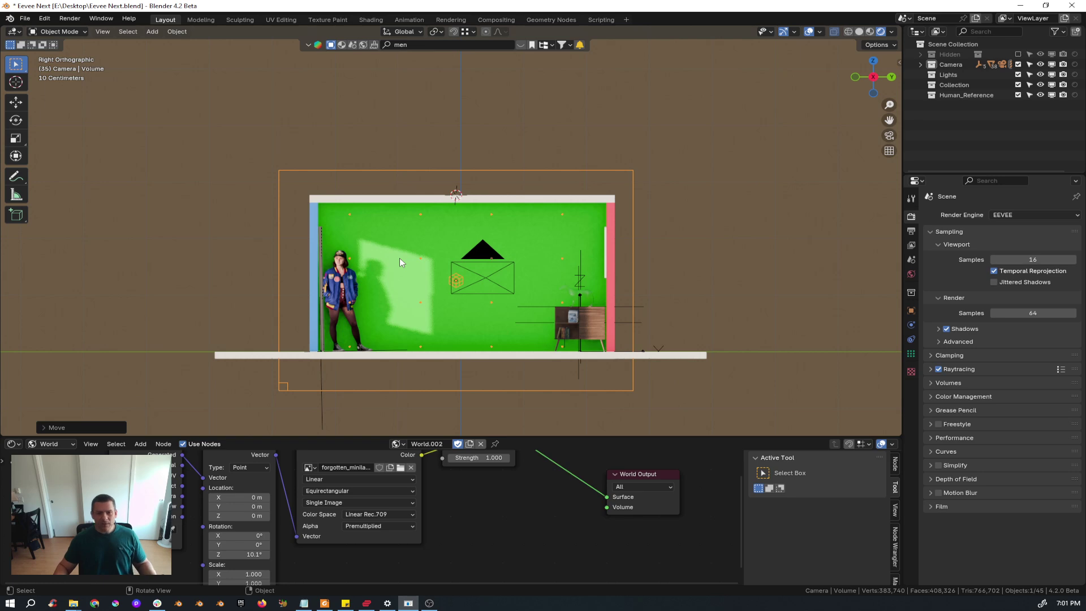
middle_click_drag(400, 258, 433, 280)
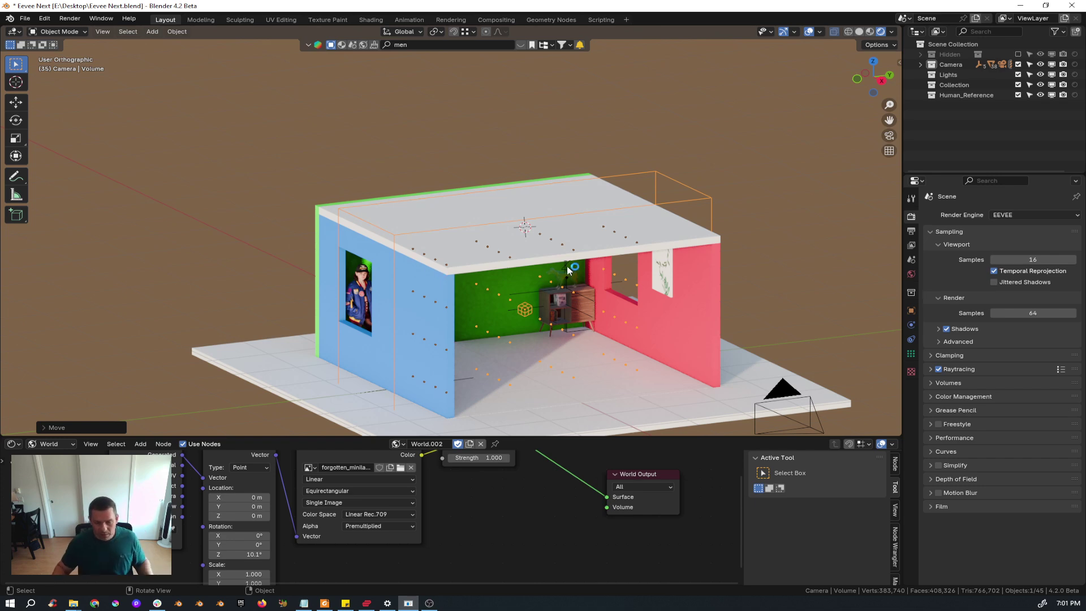
middle_click_drag(427, 266, 428, 334, "ctrl")
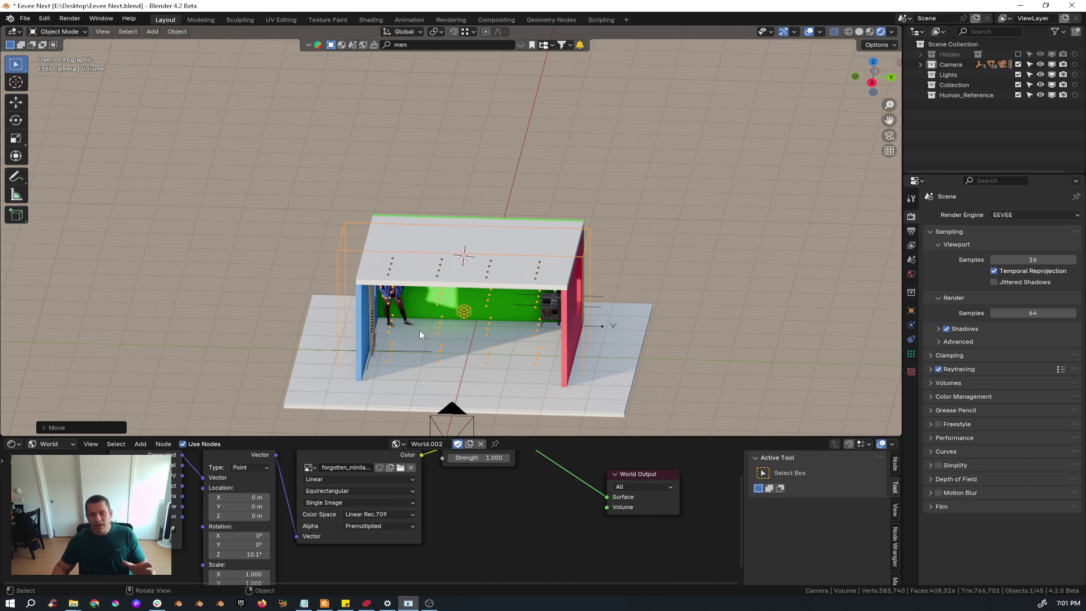
middle_click_drag(419, 267, 432, 248, "alt")
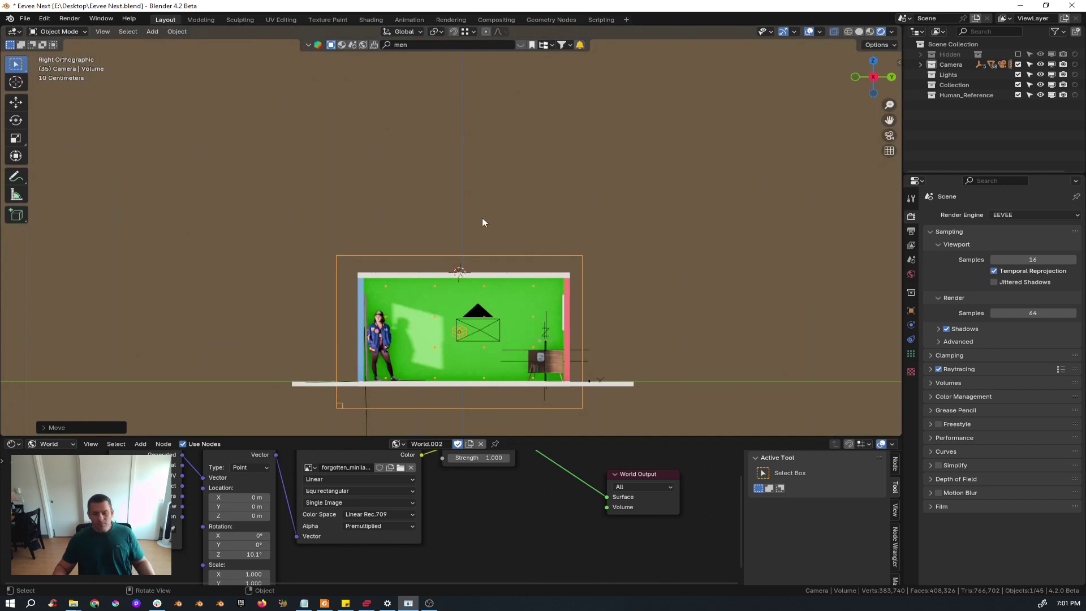
middle_click_drag(715, 261, 702, 305)
key("s")
left_click(757, 287)
key("s")
key("x")
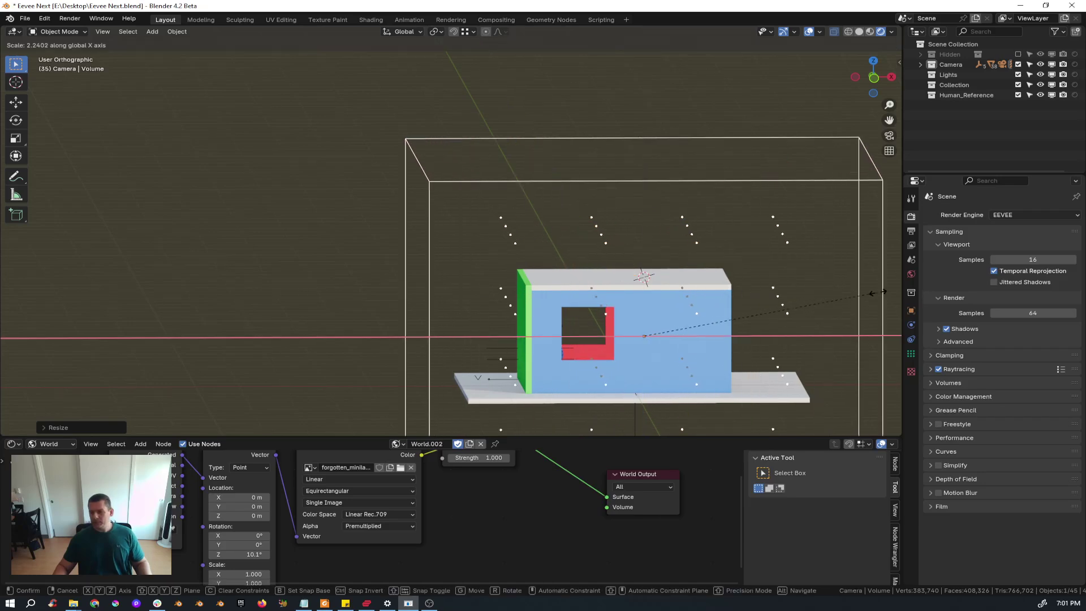
left_click(794, 253)
scroll(831, 282, "down", 2)
key("s")
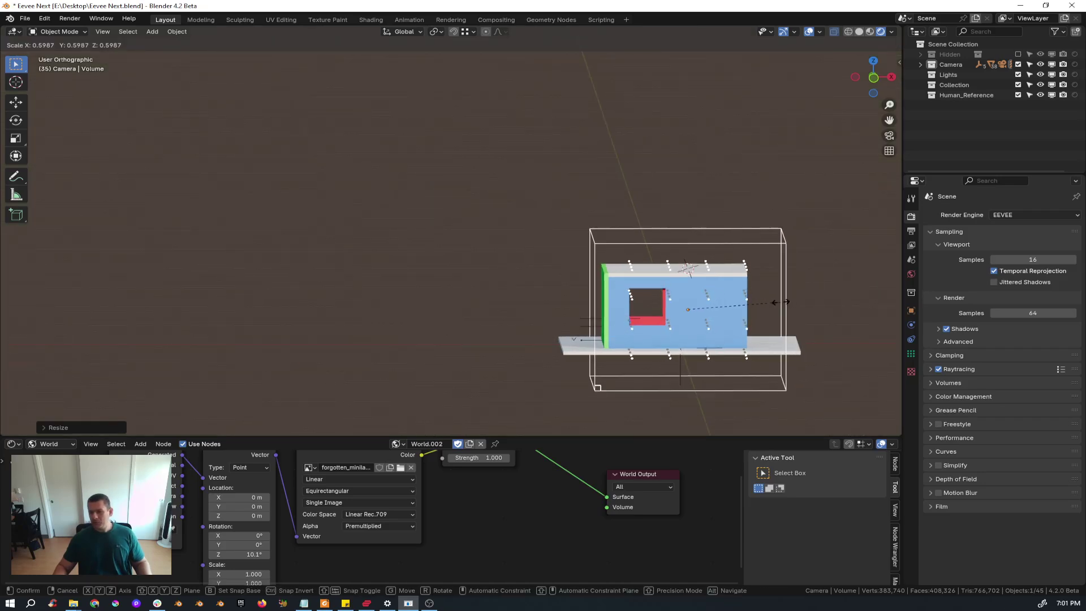
left_click(699, 294)
Step: Set the light probe volume's bake resolution to 64 in X, Y and Z
middle_click_drag(698, 294, 304, 88)
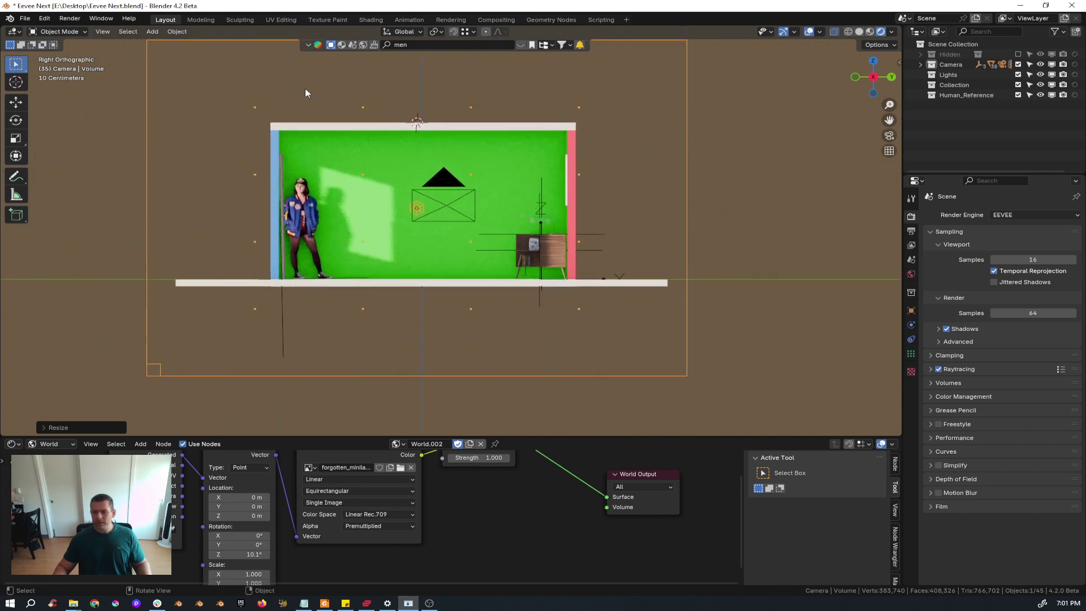
middle_click_drag(451, 142, 439, 181, "shift")
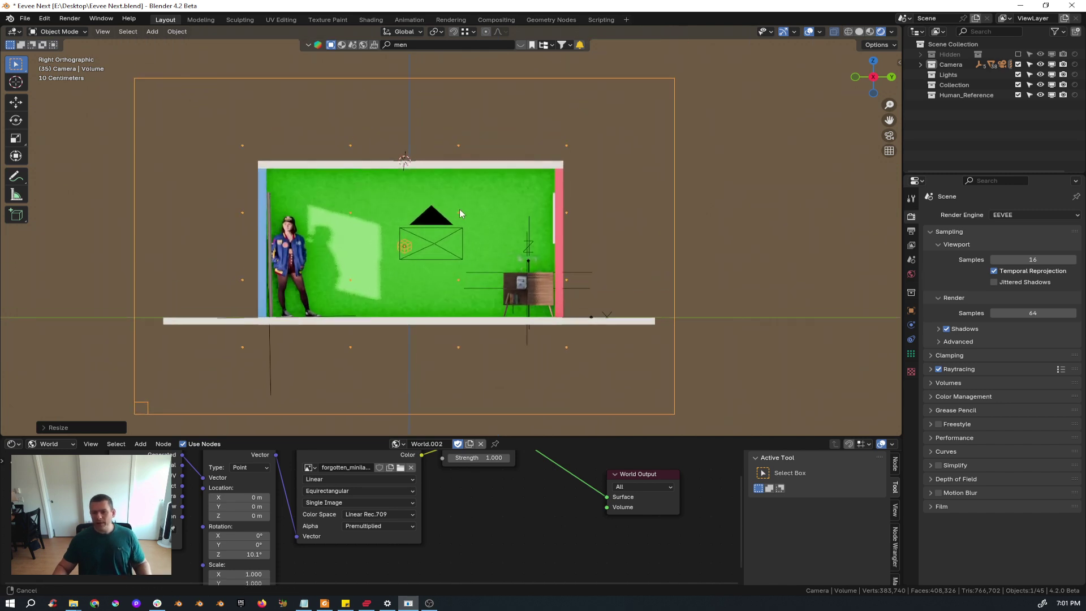
left_click(911, 353)
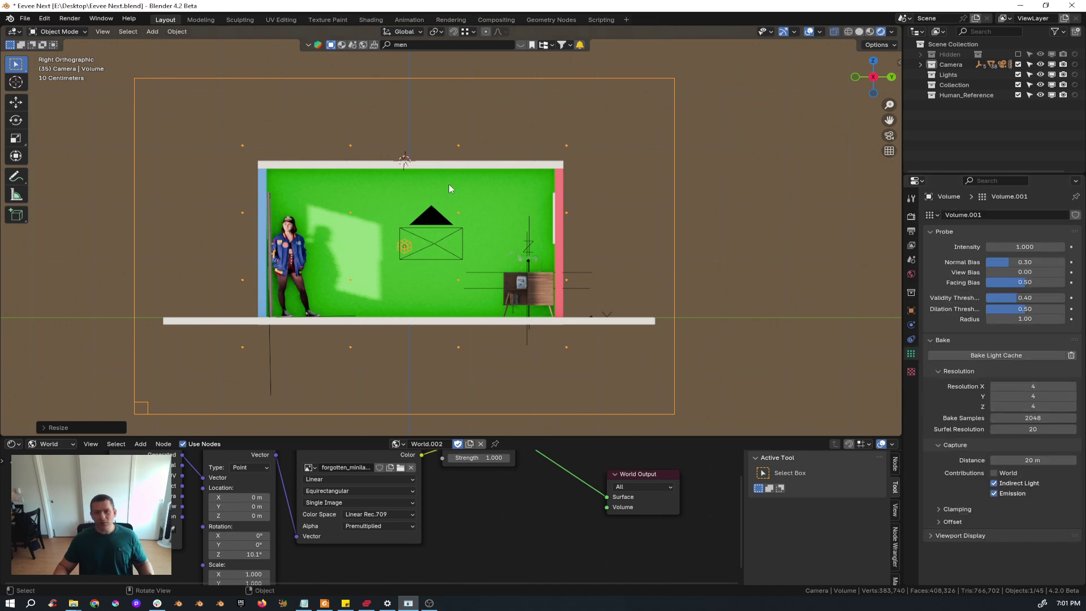
left_click_drag(1029, 406, 1029, 387)
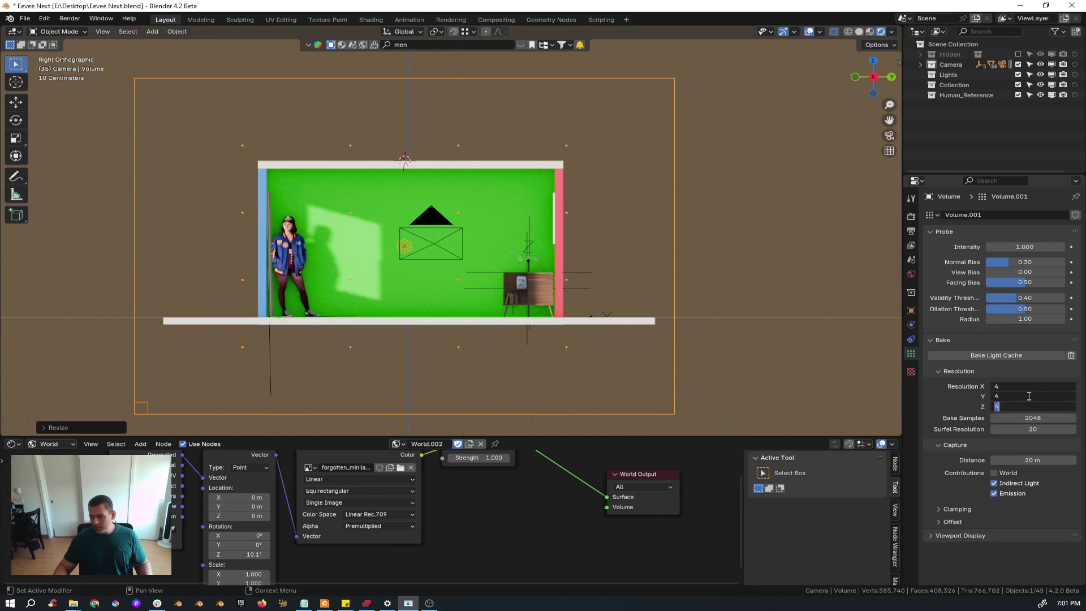
type("64")
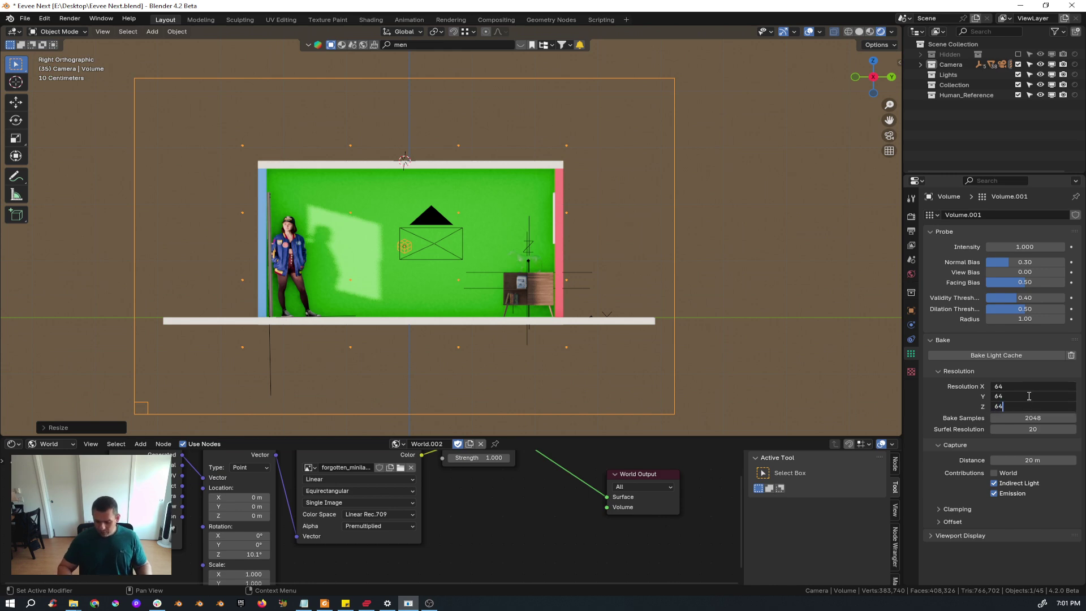
key("Return")
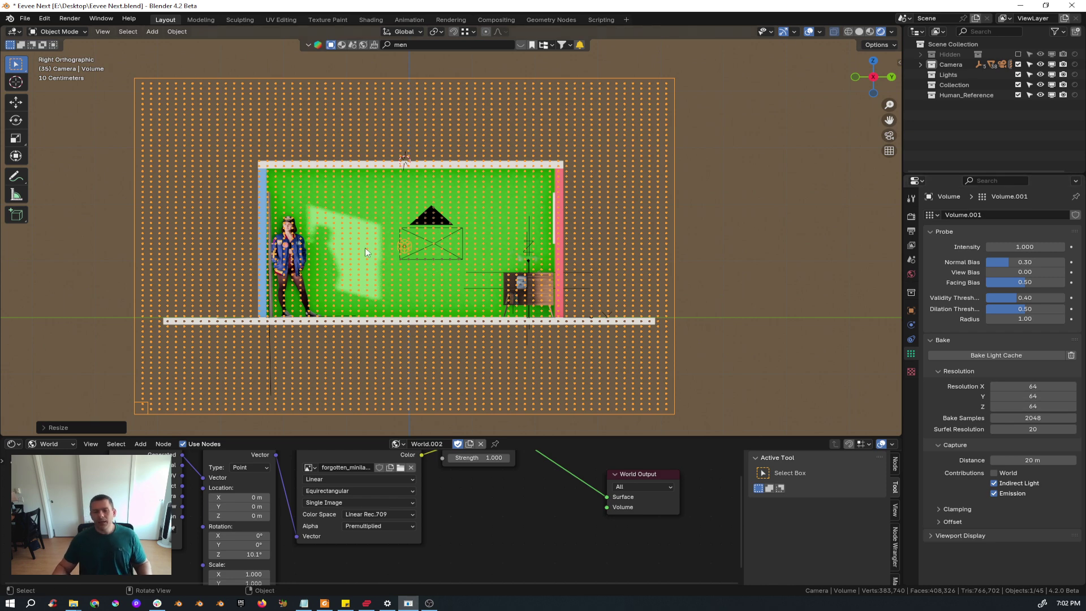
Step: Raise the Light Probes Volume memory pool to 64 MB in the render performance settings
left_click(911, 217)
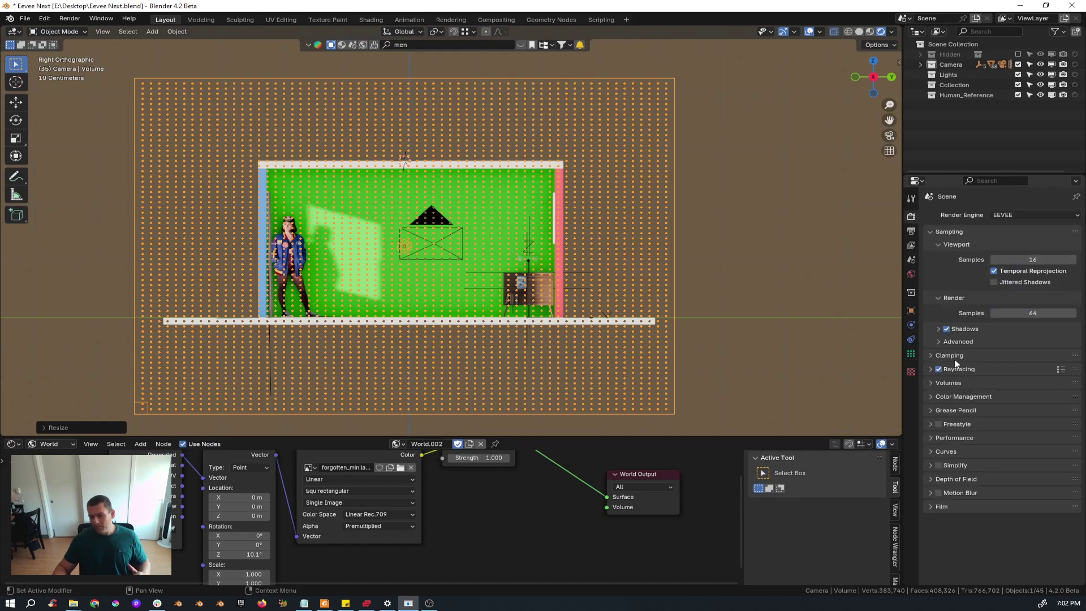
left_click(935, 438)
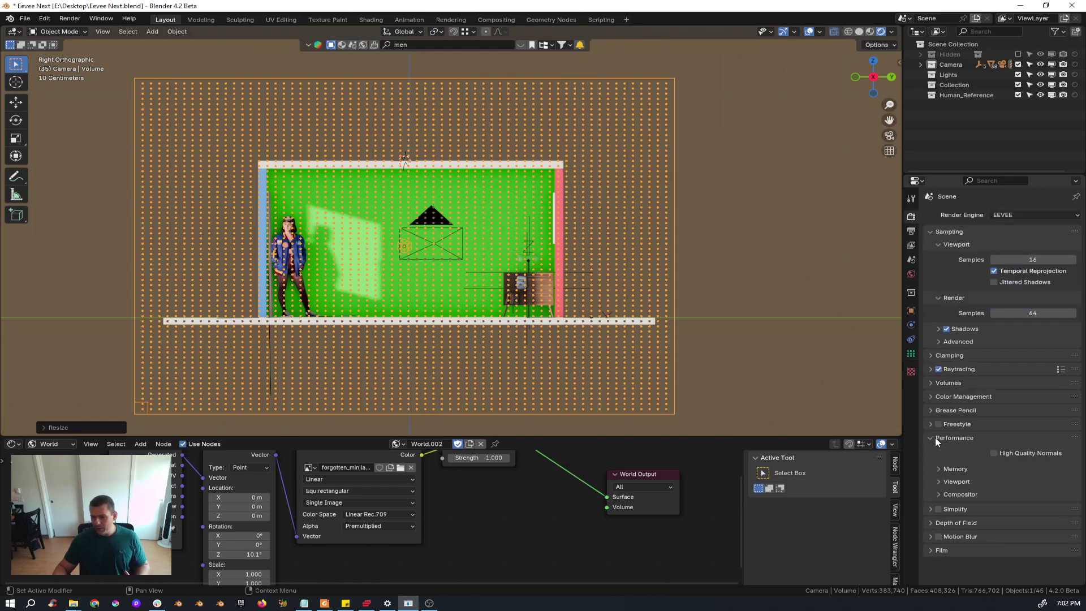
left_click(936, 471)
left_click(1008, 497)
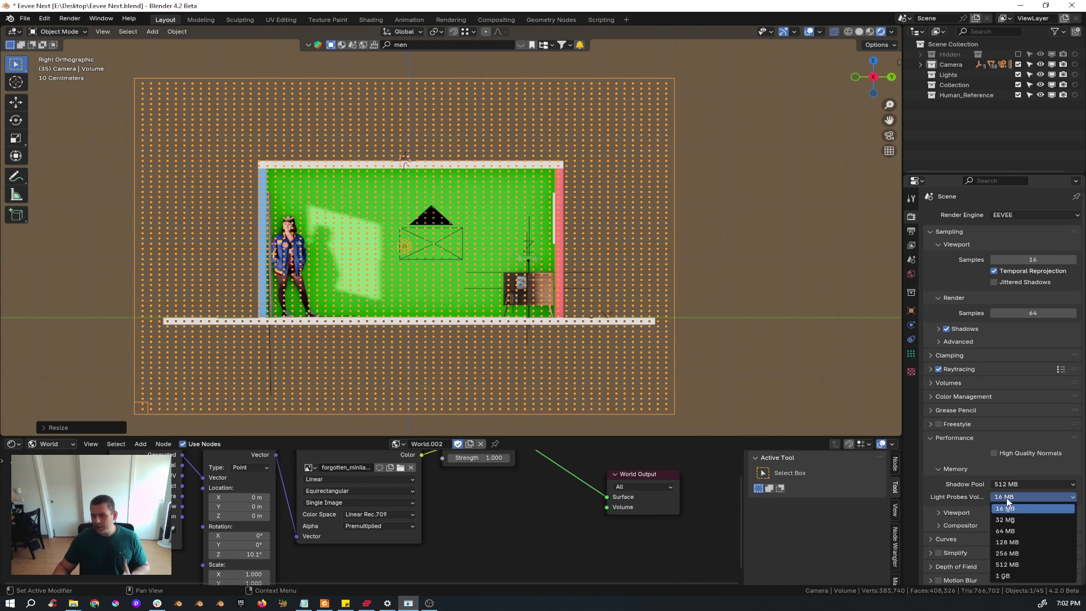
left_click(1007, 531)
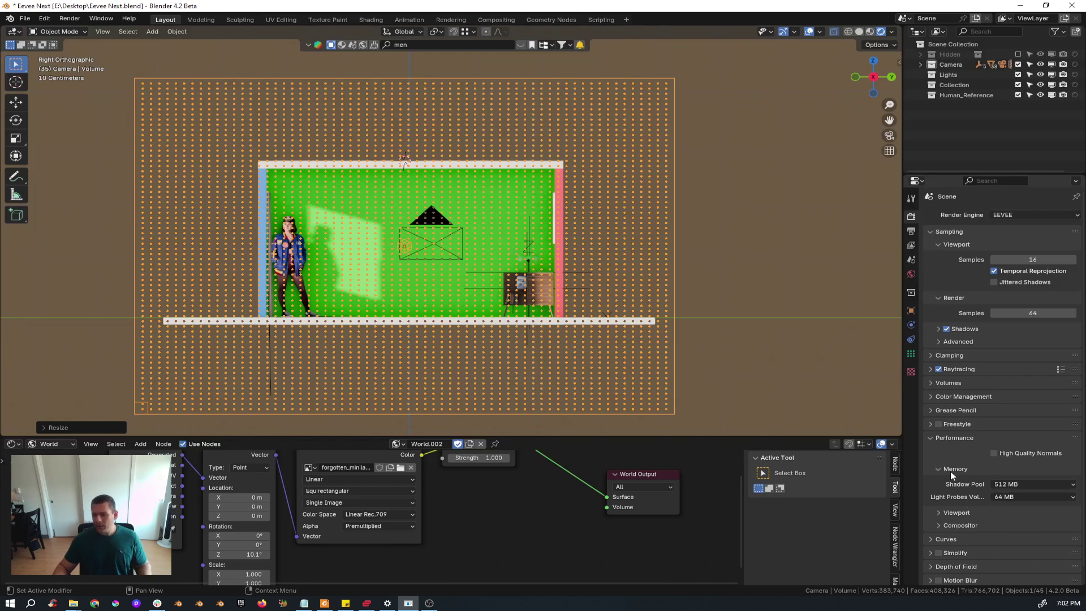
left_click(933, 438)
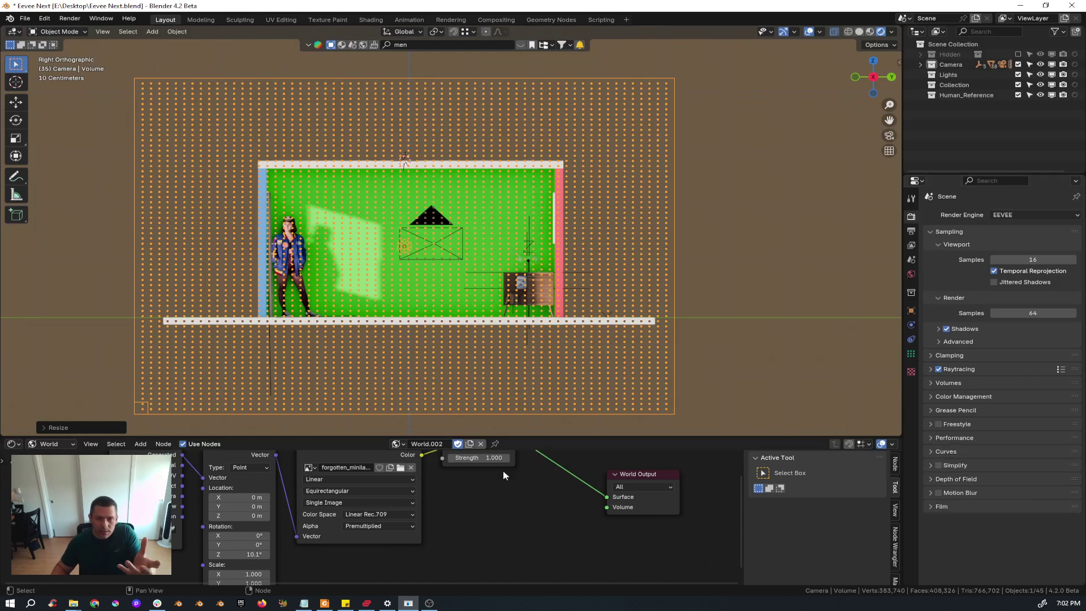
Step: Hide the viewport overlays and frame the room's open front in perspective view
middle_click_drag(328, 262, 350, 269, "shift")
left_click(809, 32)
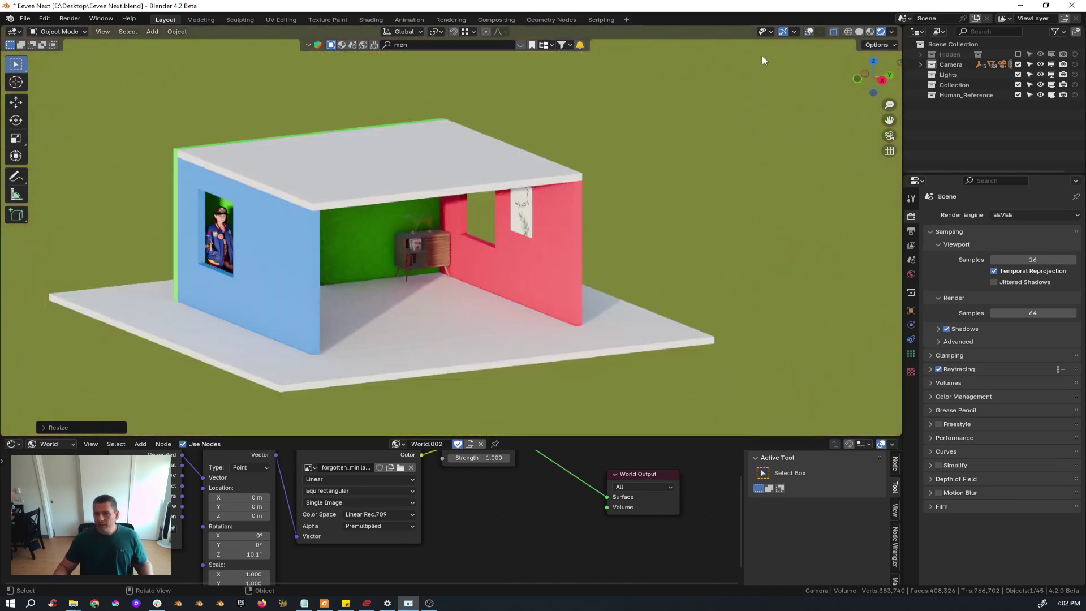
middle_click_drag(762, 56, 368, 260, "alt")
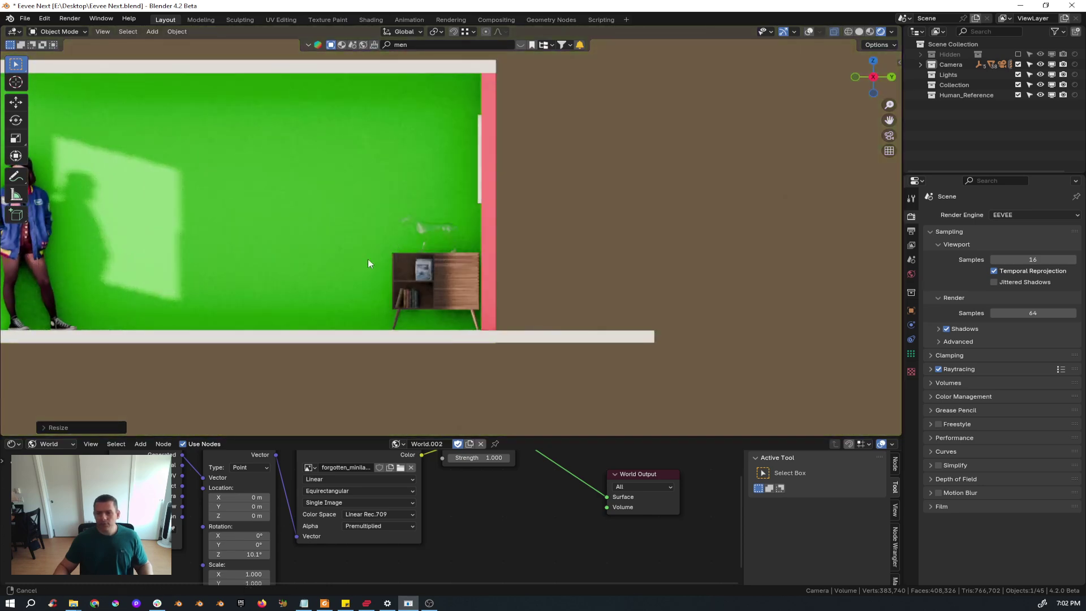
scroll(470, 270, "down", 3)
key("KP_5")
scroll(470, 269, "down", 2)
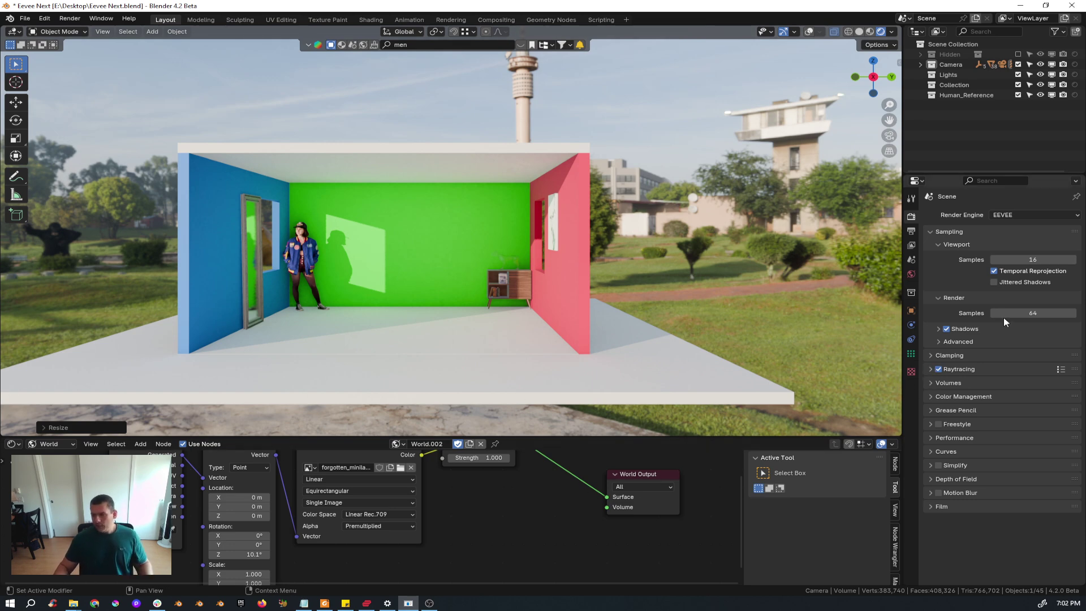
Step: Bake the light cache of the light probe volume and check the room's indirect lighting
left_click(911, 354)
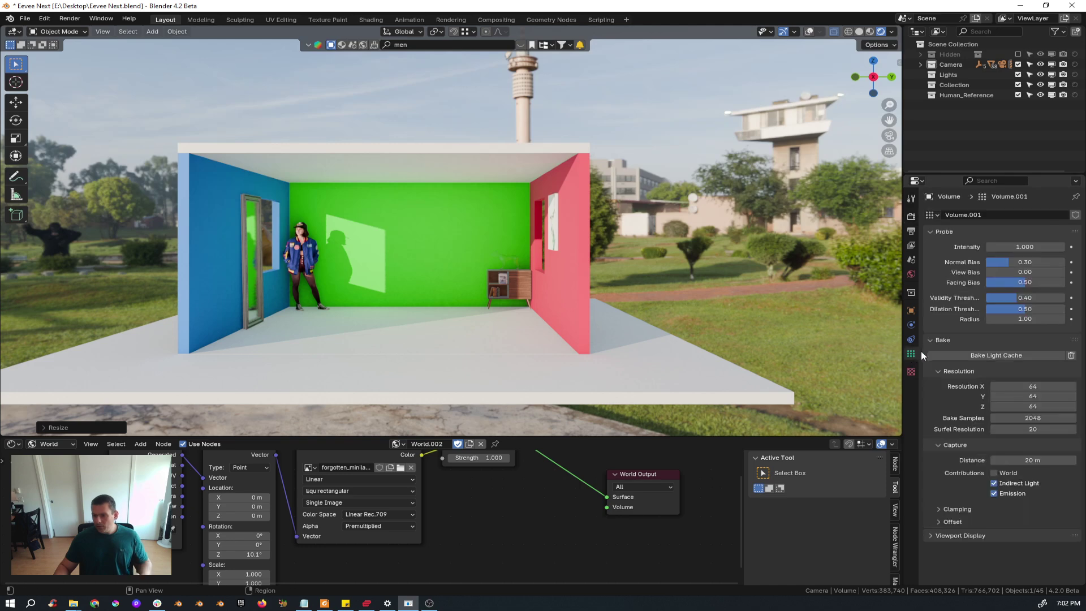
left_click(1003, 356)
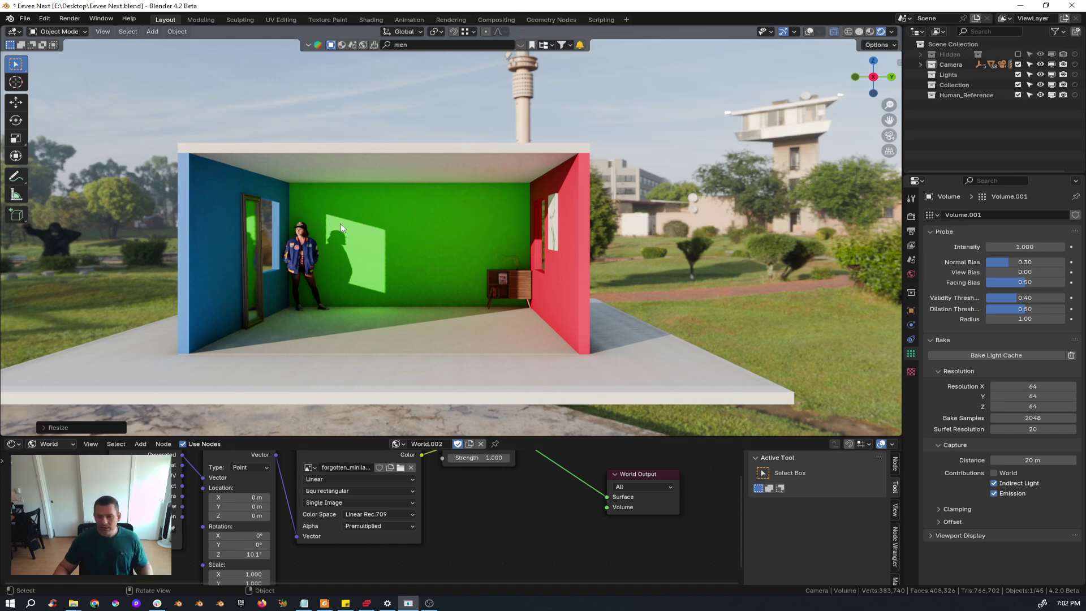
middle_click_drag(370, 266, 442, 260)
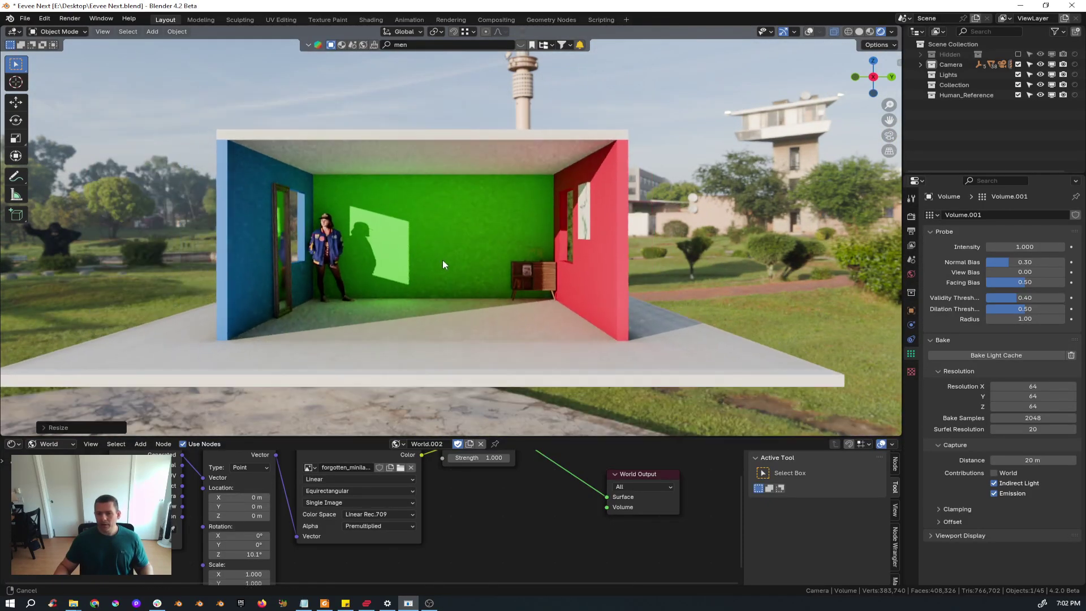
Step: Check the lighting around the cabinet, enlarge the world node editor and set the HDRI's Z rotation to 190°
scroll(532, 249, "up", 4)
scroll(539, 246, "up", 3)
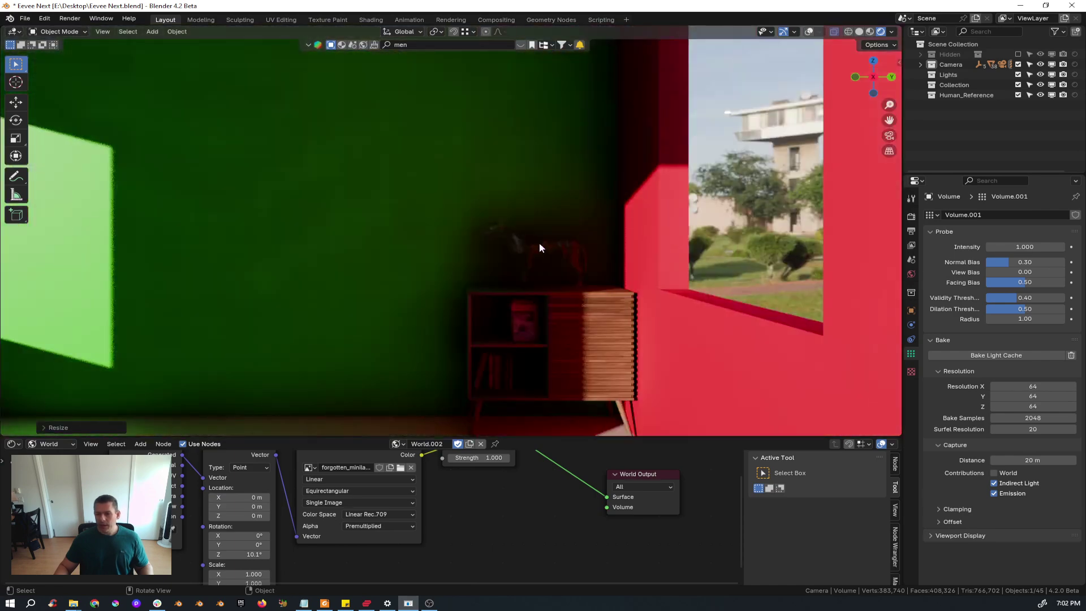
scroll(539, 246, "down", 3)
middle_click_drag(541, 245, 495, 252)
scroll(532, 243, "down", 8)
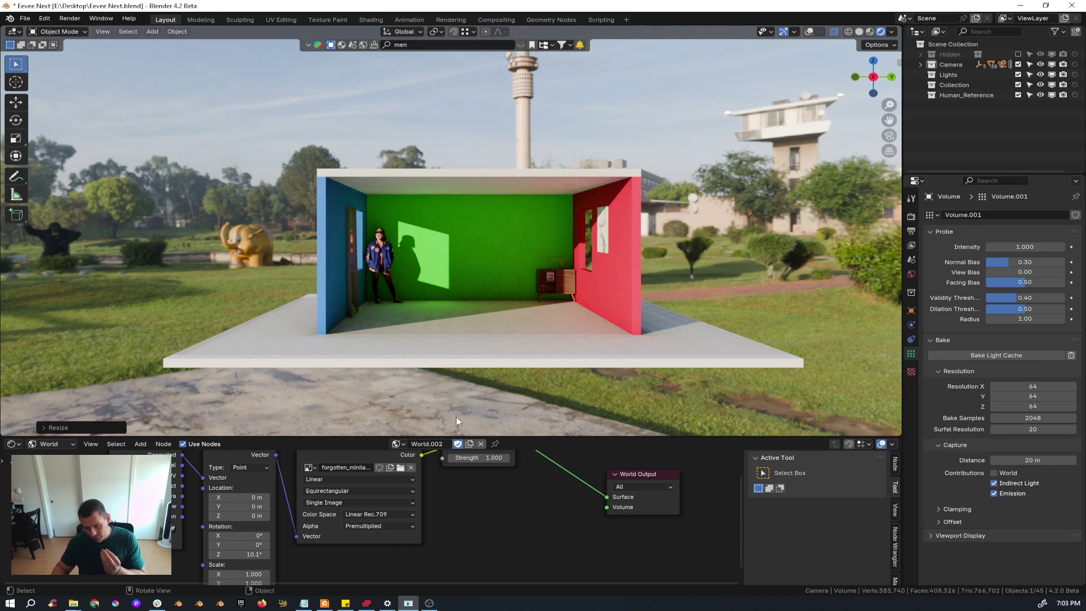
left_click_drag(474, 437, 481, 367)
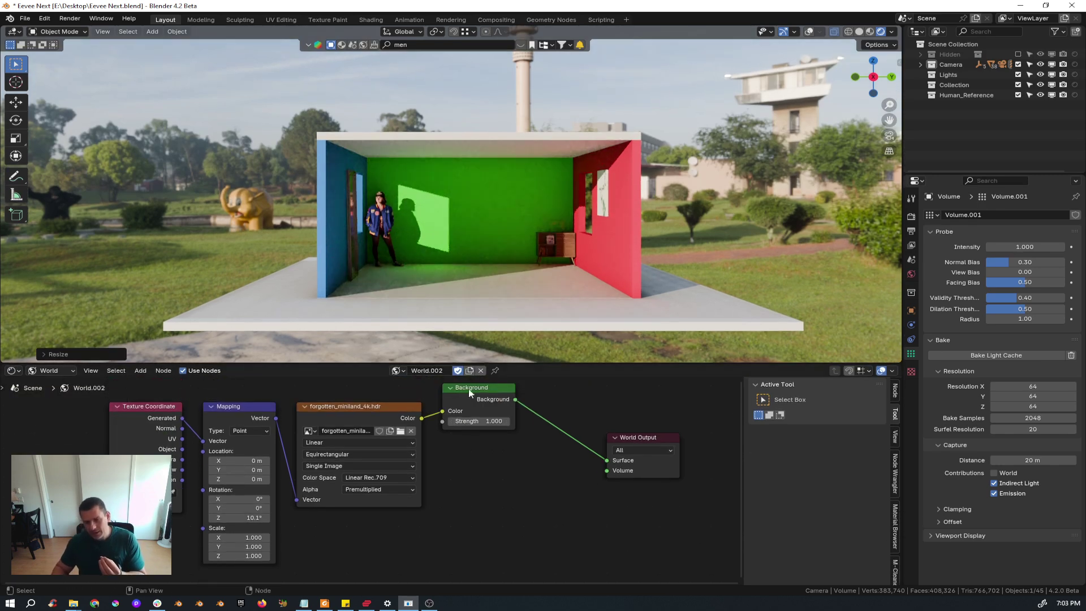
left_click_drag(268, 527, 232, 591)
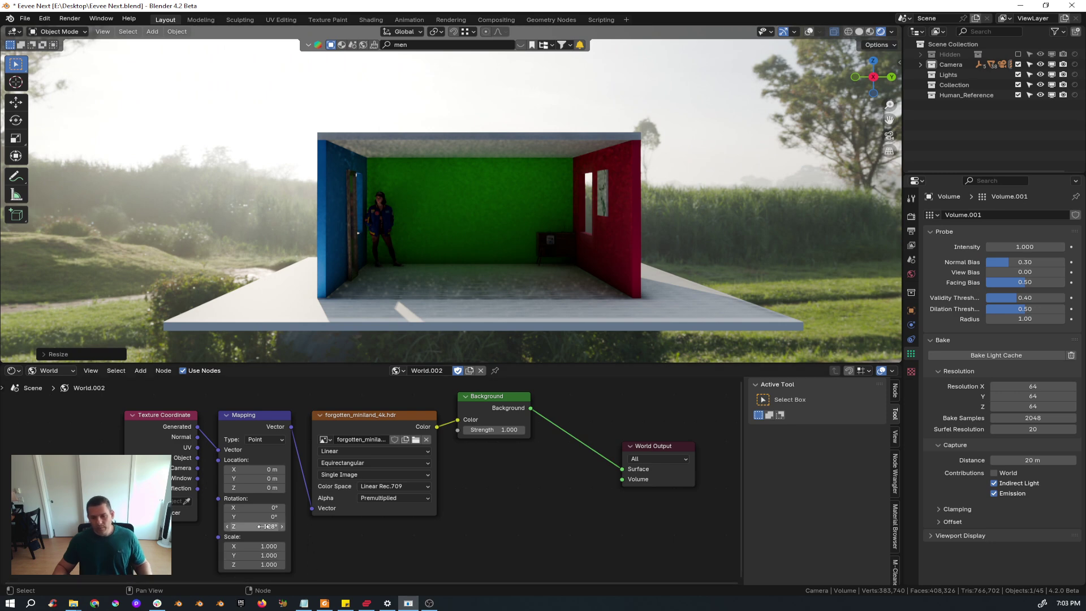
left_click_drag(263, 526, 299, 526)
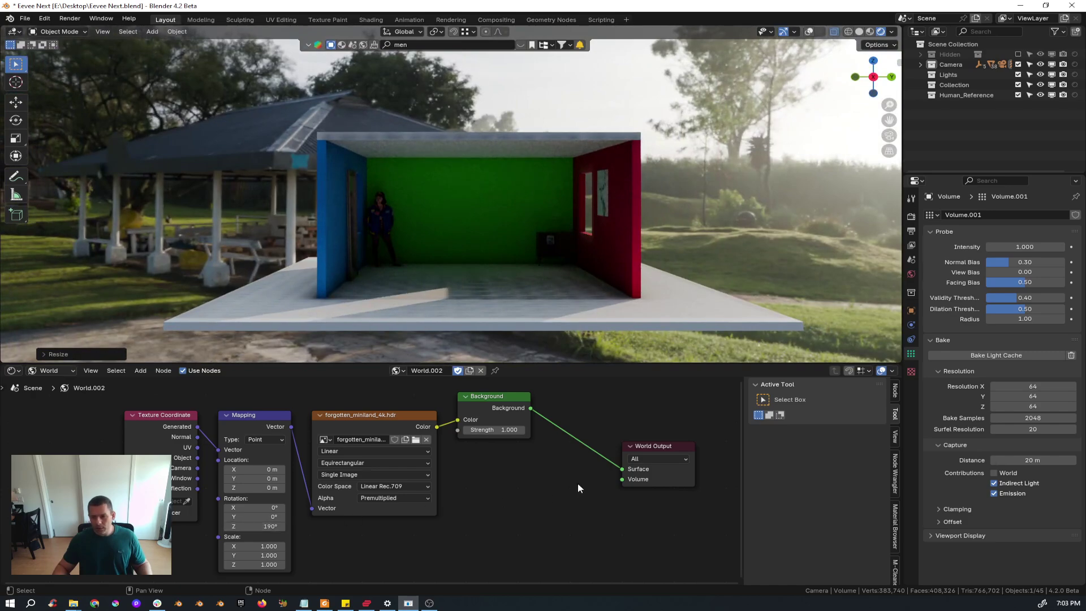
Step: Set the light probe volume's Dilation Threshold to 1.00 and save the file
mouse_move(537, 291)
middle_mouse_down()
mouse_move(554, 321)
mouse_move(527, 301)
middle_mouse_up()
scroll(527, 301, "up", 5)
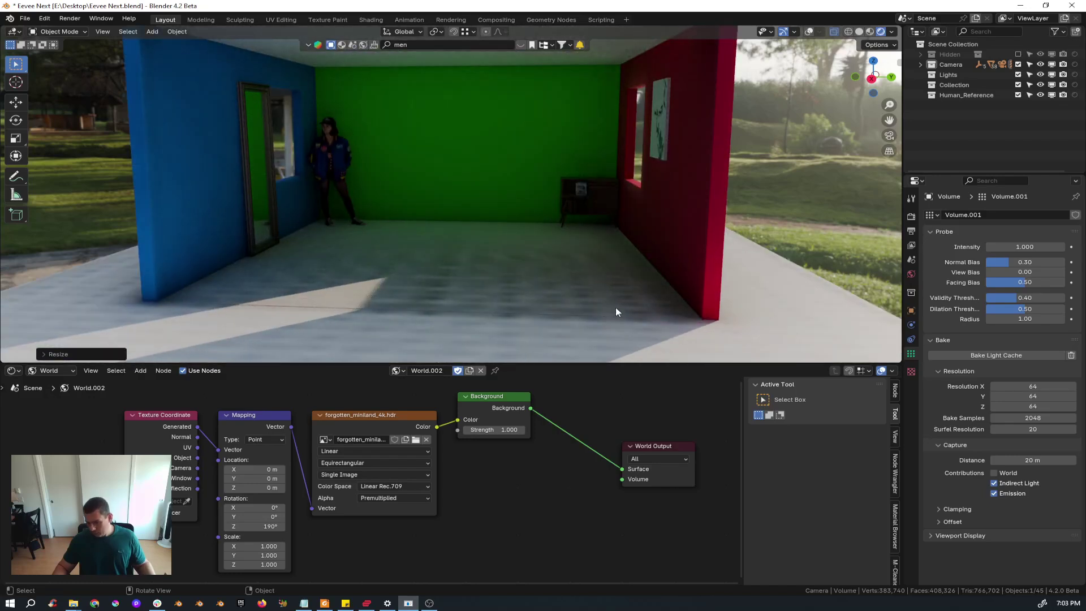
scroll(664, 169, "down", 6)
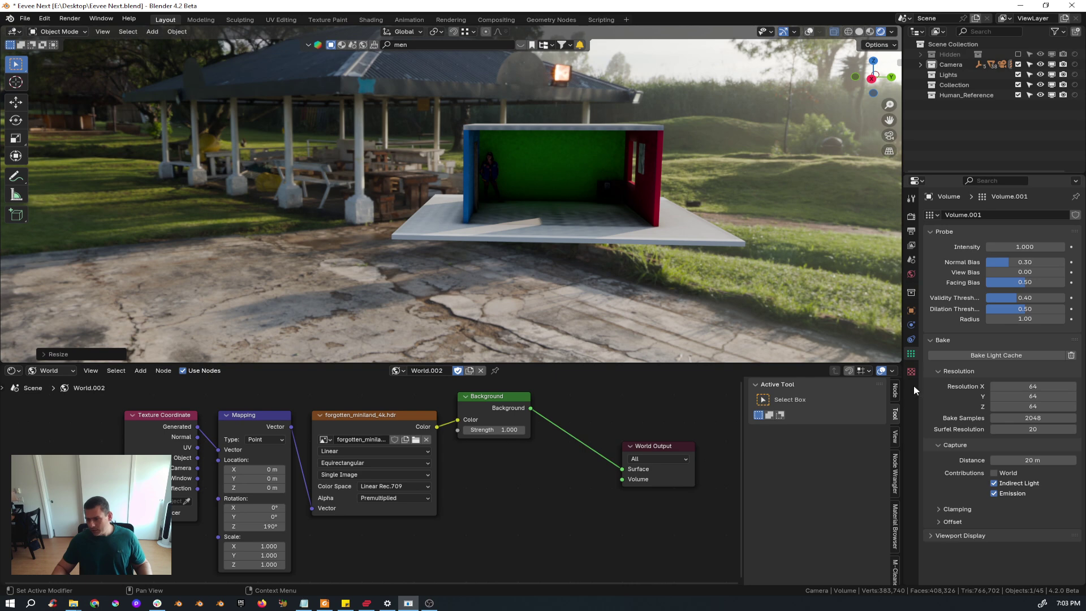
left_click_drag(1007, 312, 1066, 308)
key("ctrl+s")
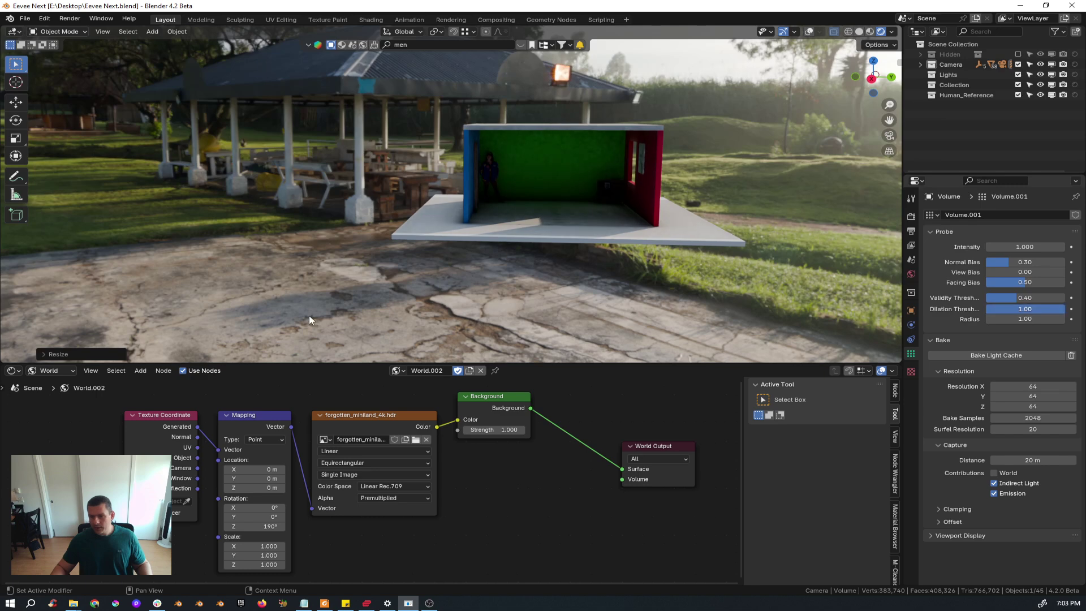
Step: Reframe the room's open front and set the HDRI's Z rotation to 261° in the Mapping node
scroll(517, 197, "up", 3)
middle_click_drag(542, 197, 490, 222)
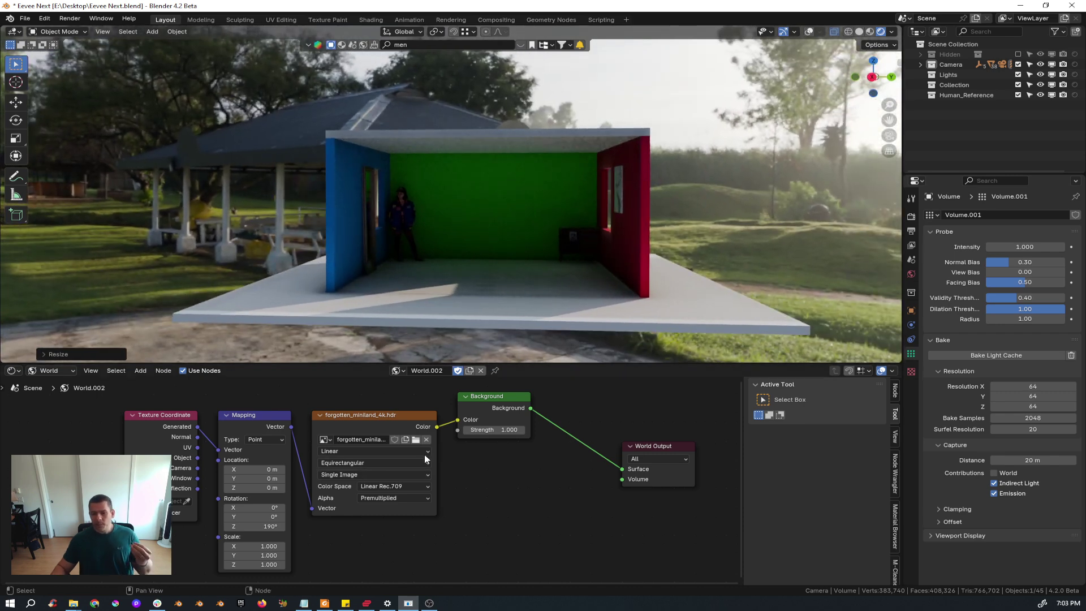
left_click_drag(262, 527, 302, 526)
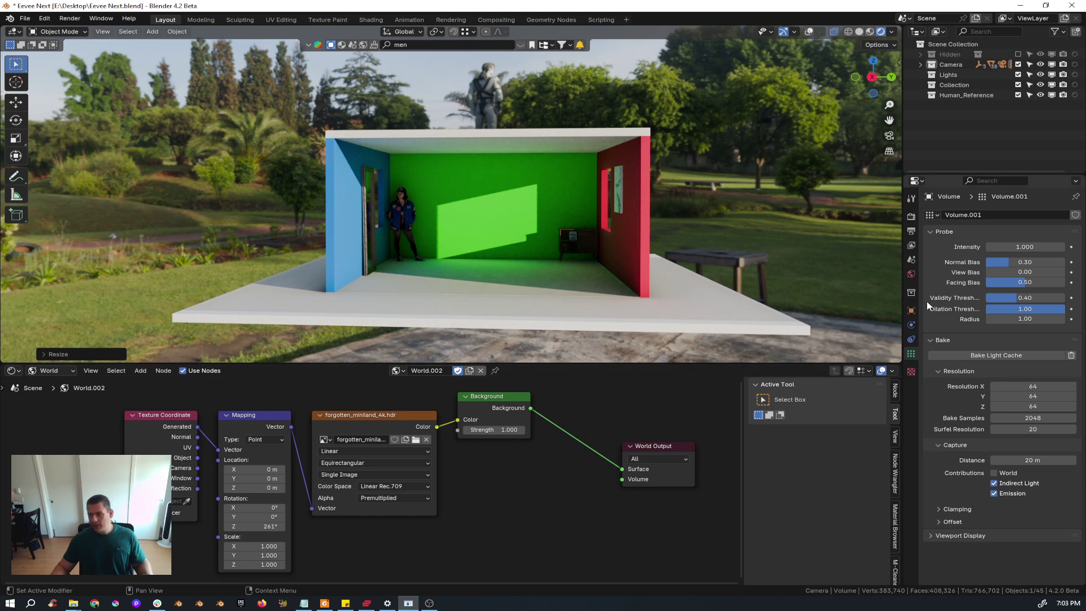
Step: Set the light probe volume's intensity to 3
left_click_drag(1010, 247, 1035, 248)
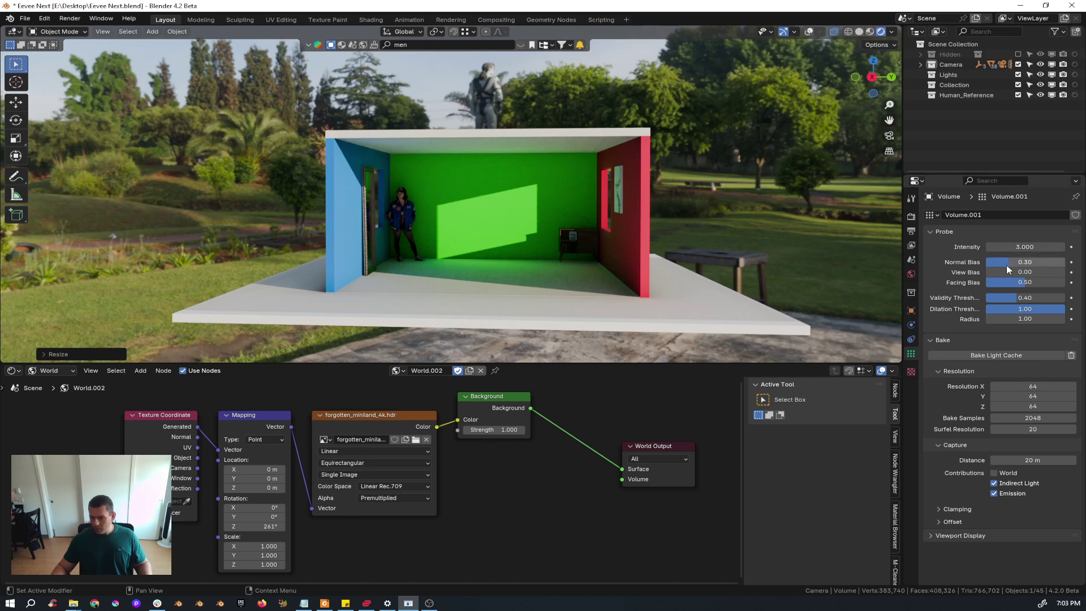
left_click(1008, 247)
type("5")
key("Return")
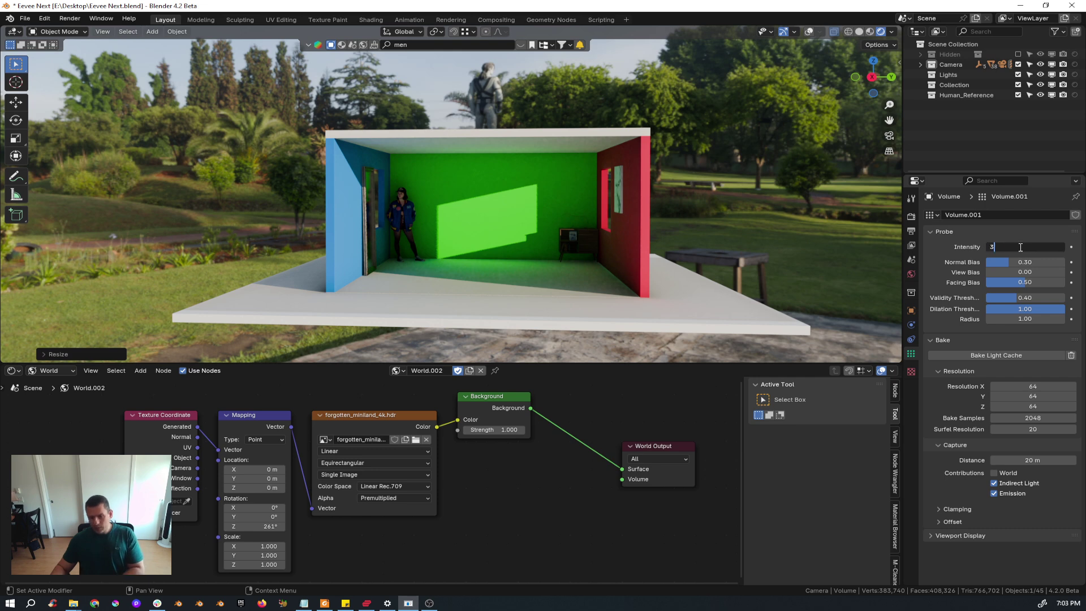
key("Return")
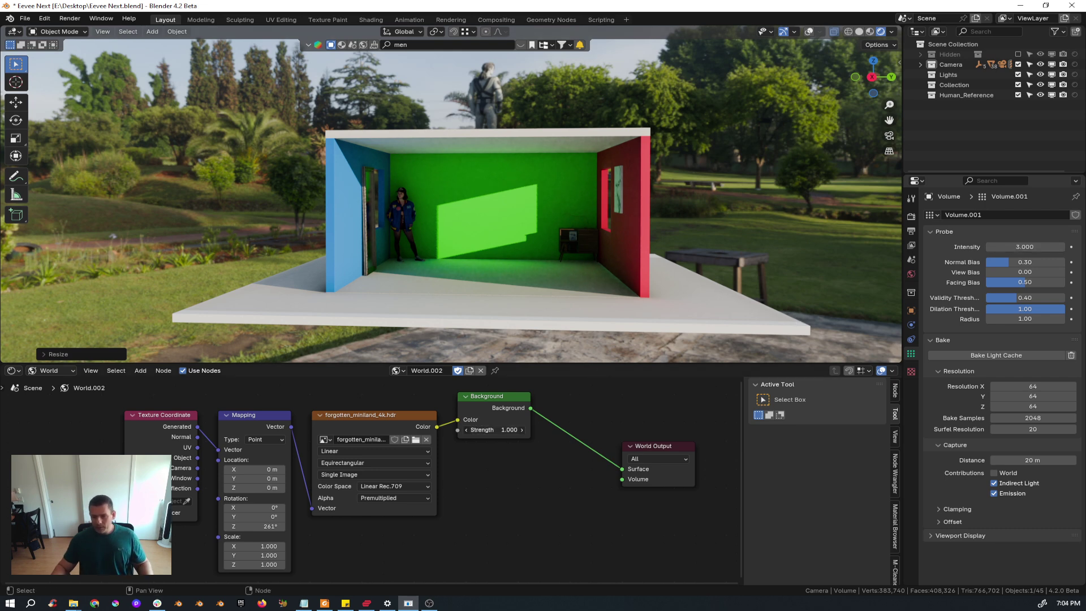
Step: Set the HDRI's Z rotation to 282° and the world Background strength to 2.12
left_click_drag(492, 430, 607, 430)
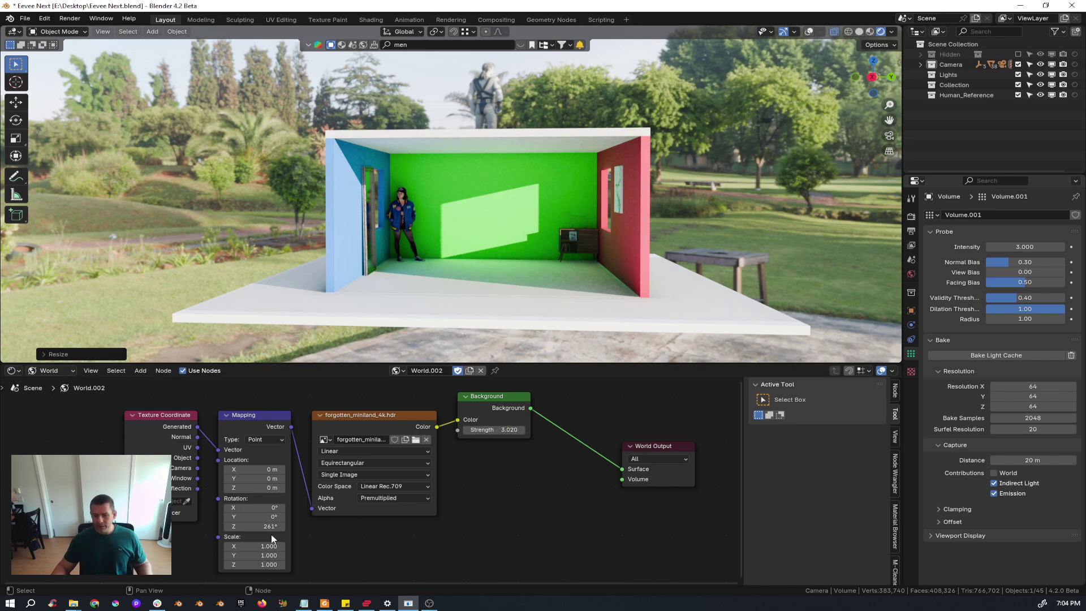
mouse_move(255, 526)
left_mouse_down()
mouse_move(345, 526)
mouse_move(261, 526)
mouse_move(275, 520)
left_mouse_up()
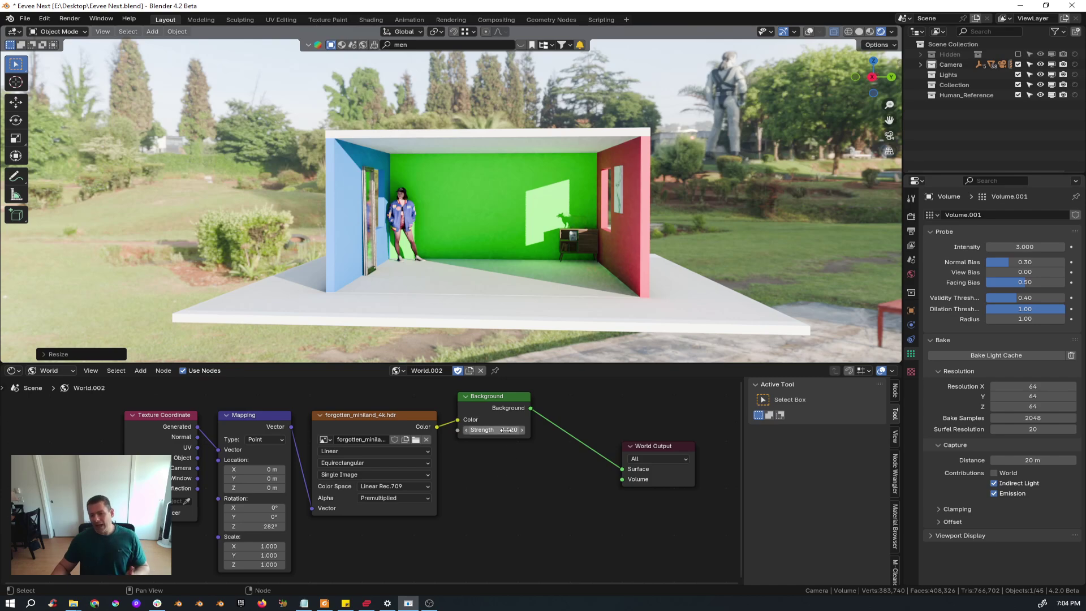
left_click_drag(505, 430, 551, 430)
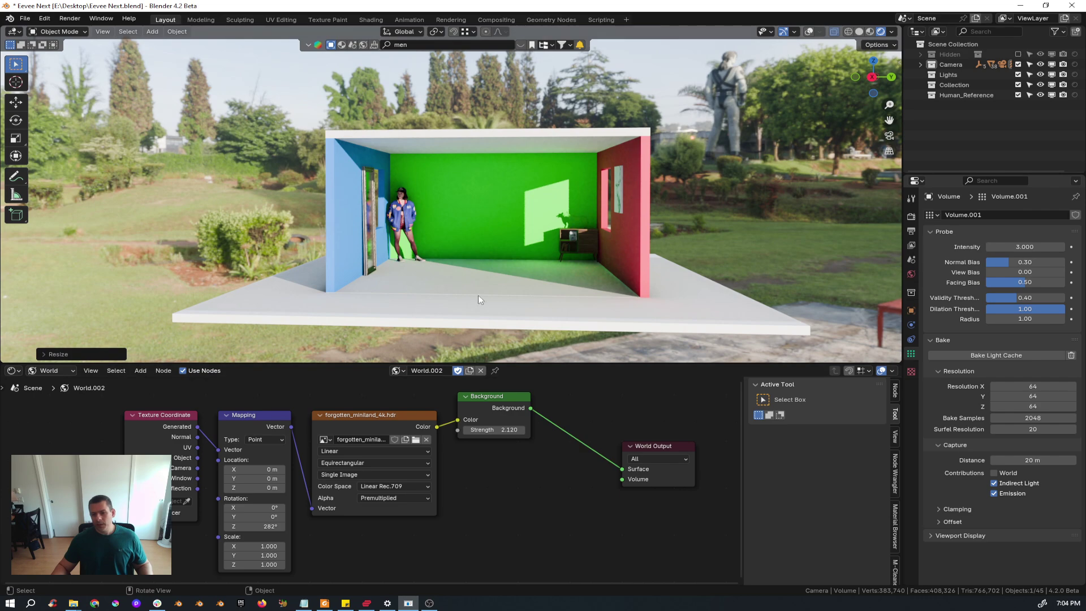
Step: Load the_sky_is_on_fire_2k.exr from the 2K folder as the world's environment texture and set its Z rotation to 628°
left_click(416, 440)
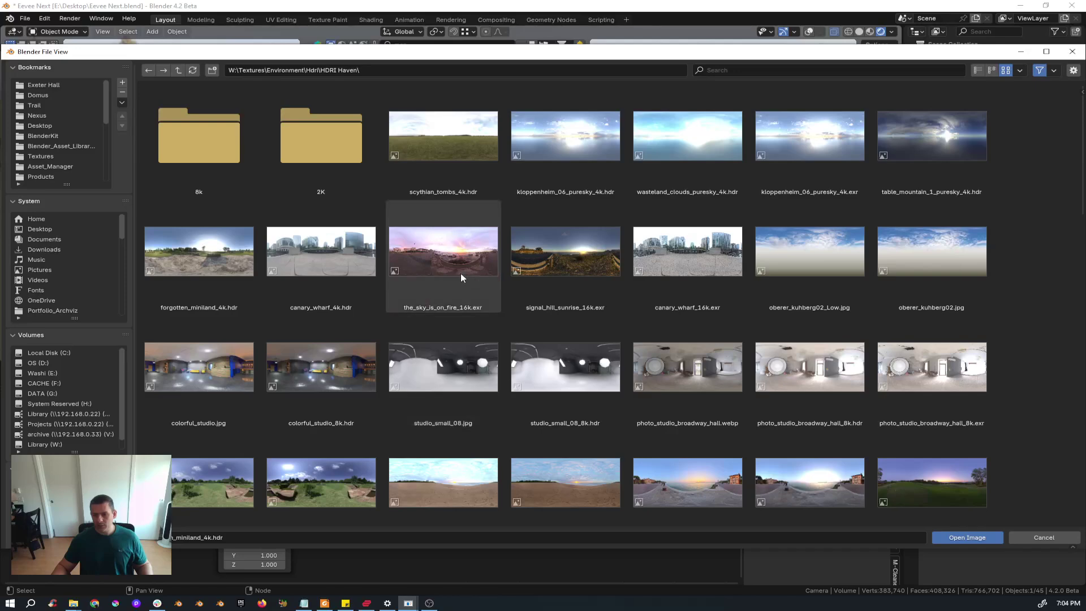
left_click(334, 157)
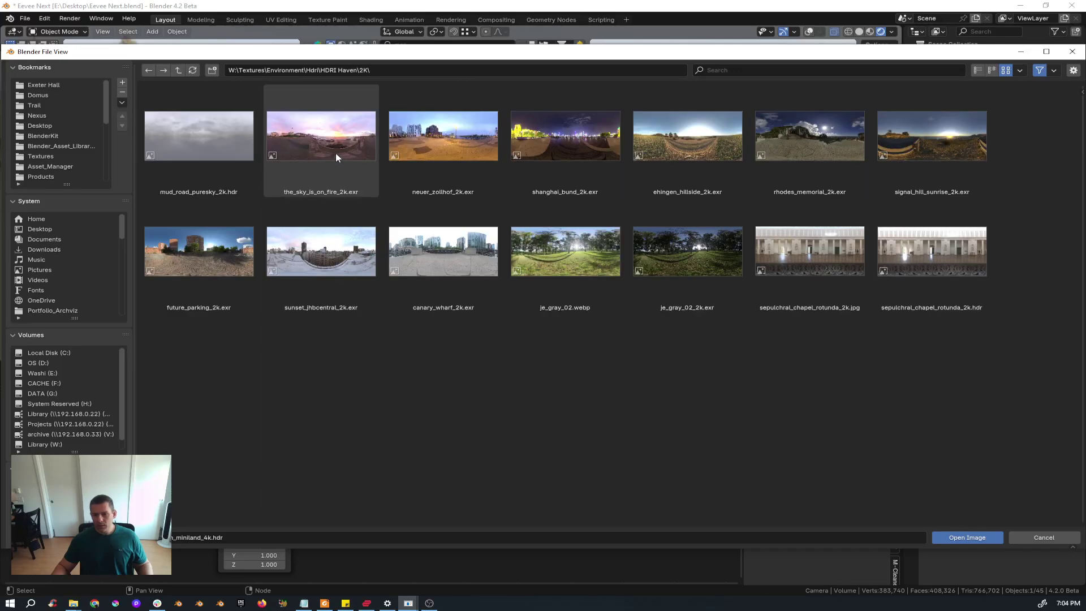
double_click(334, 142)
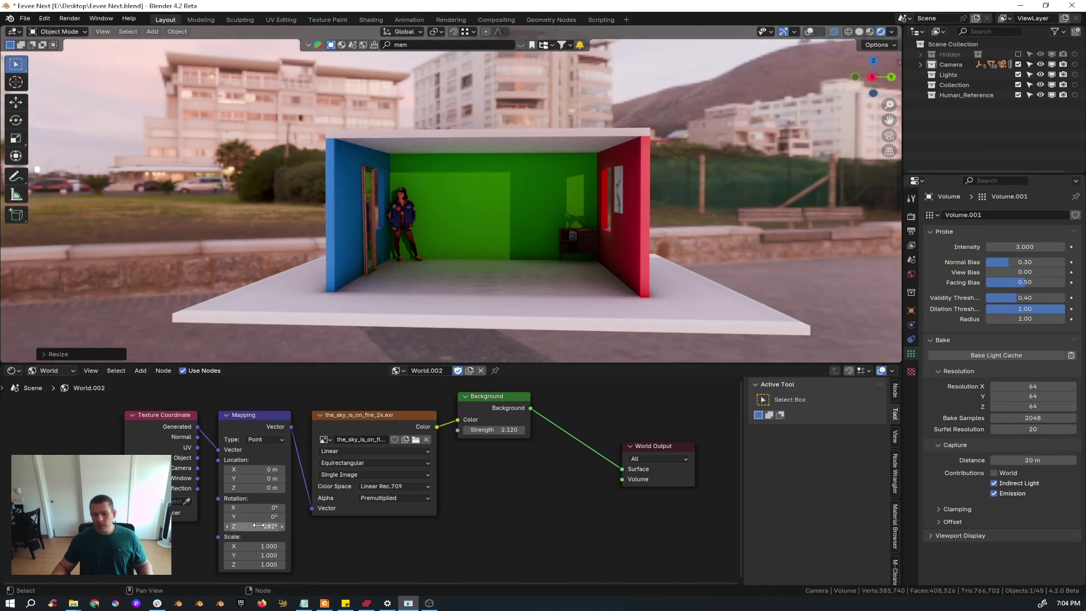
left_click_drag(255, 526, 450, 526)
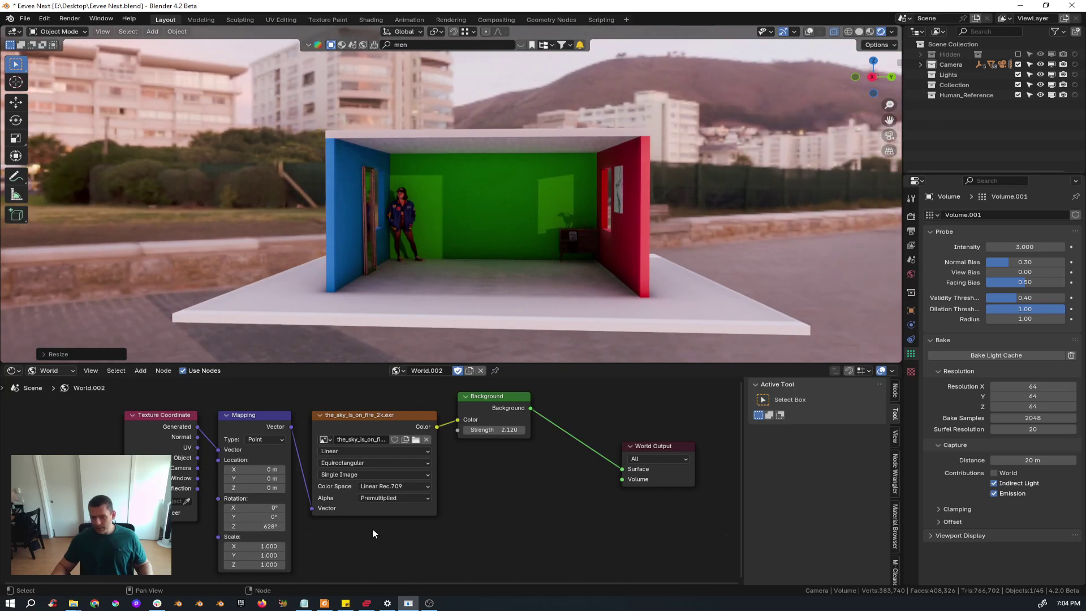
Step: Set the world Background strength to 4.32 and the world sun angle to 6.23°
left_click_drag(502, 434, 627, 433)
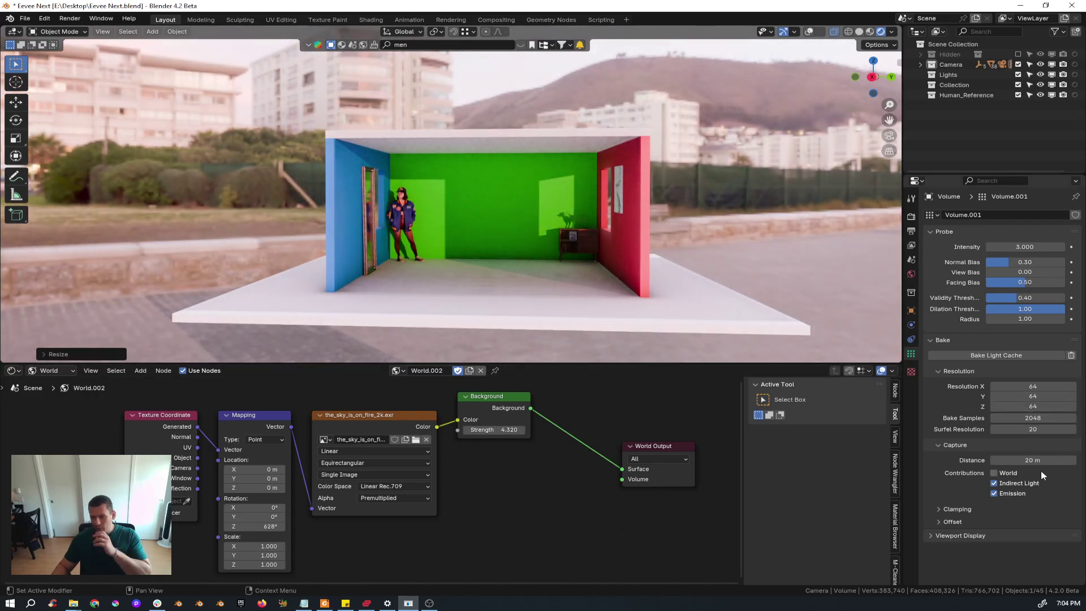
left_click(914, 276)
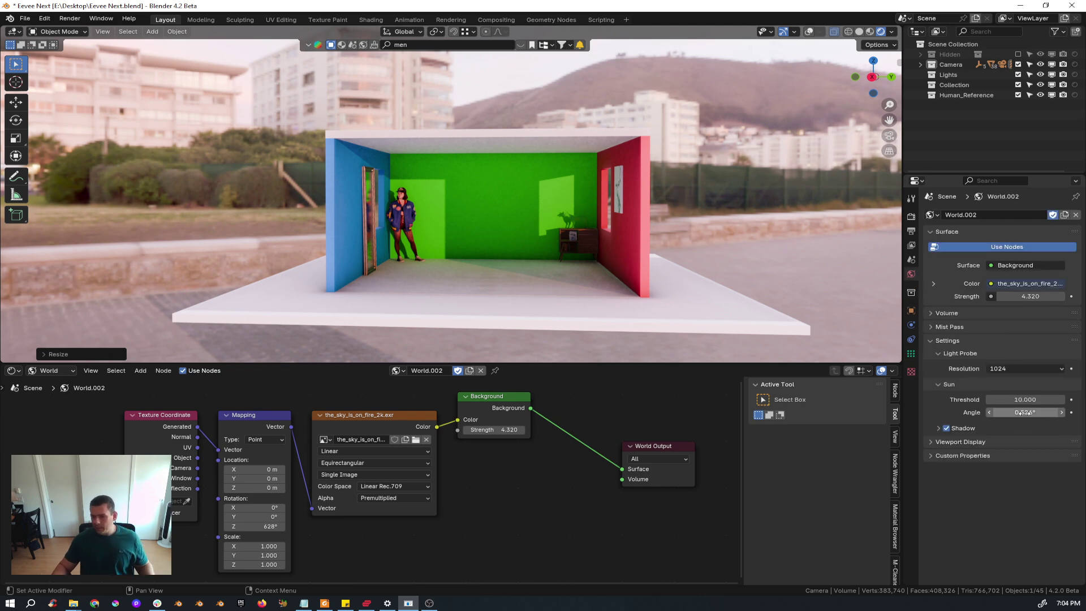
mouse_move(1022, 412)
left_mouse_down()
mouse_move(1038, 412)
mouse_move(1024, 413)
left_mouse_up()
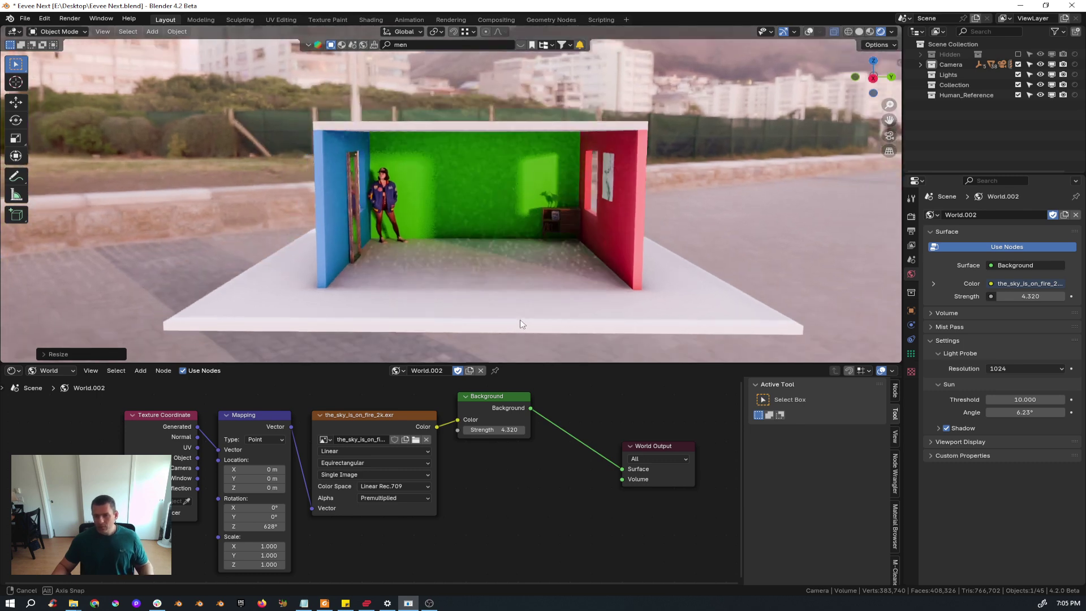
Step: Show the room through the camera in Solid shading and render the image
scroll(517, 304, "up", 3)
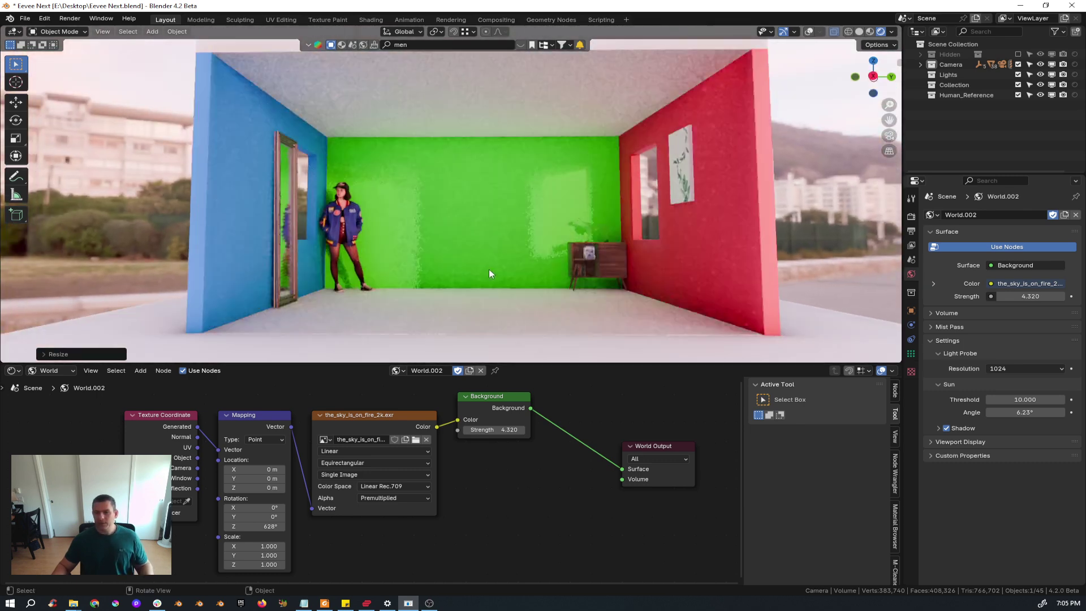
scroll(490, 272, "up", 2)
key("KP_0")
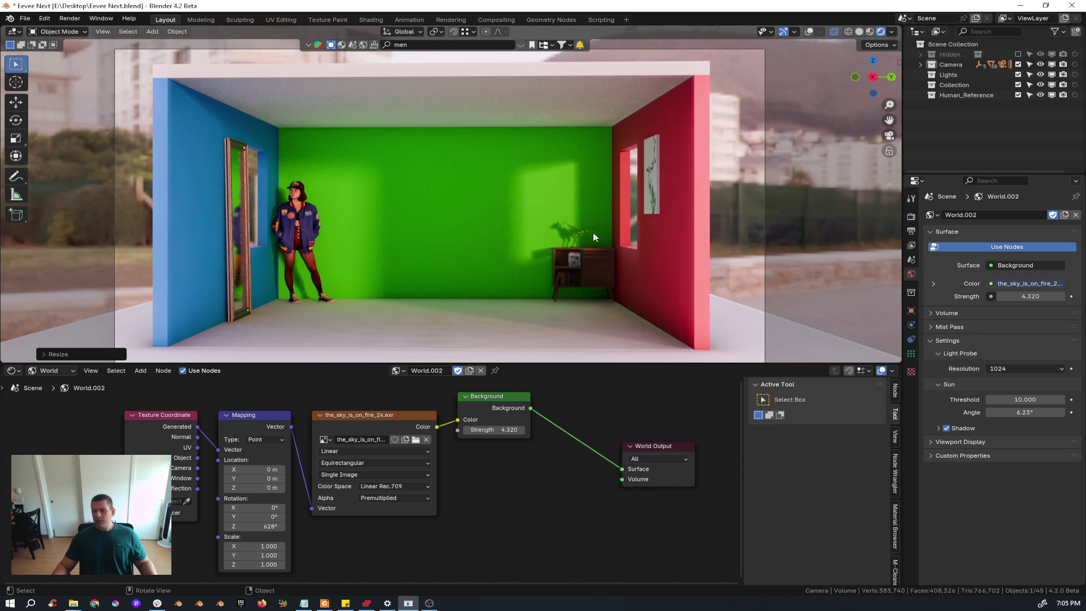
key("z")
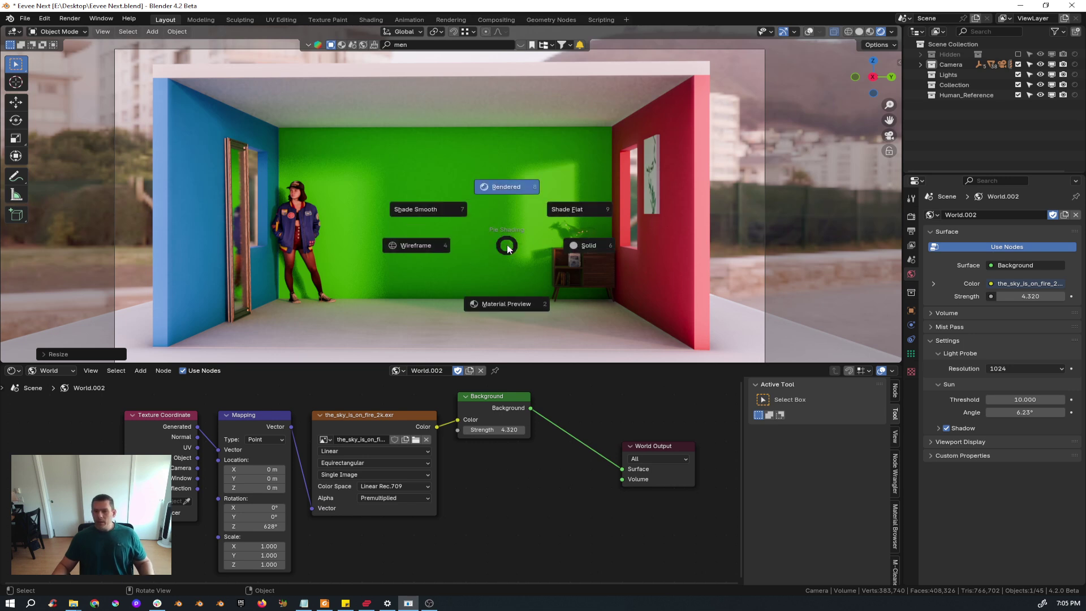
left_click(607, 242)
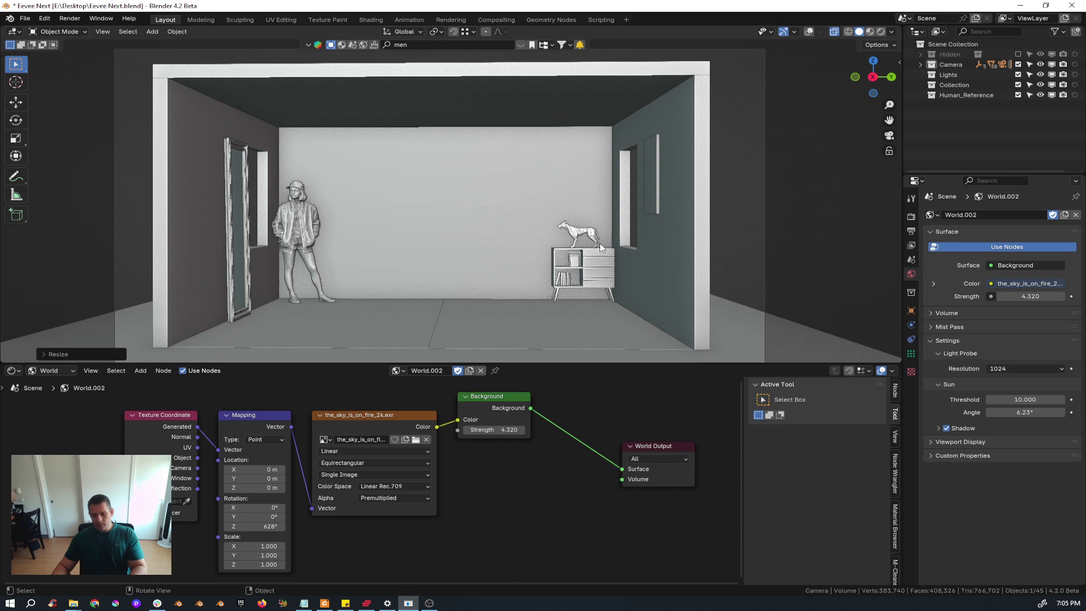
key("F12")
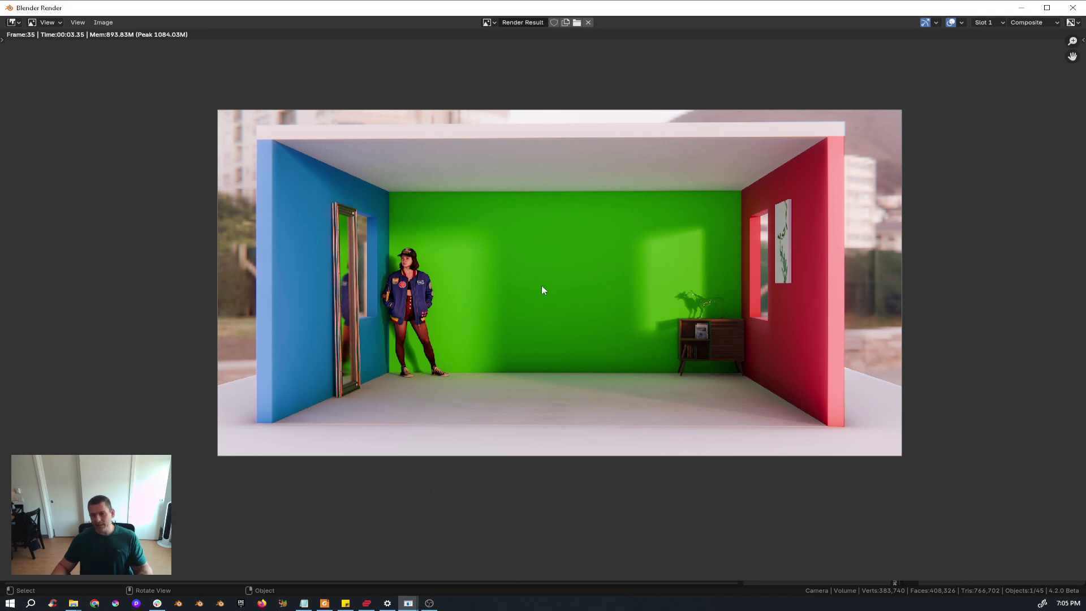
key("Escape")
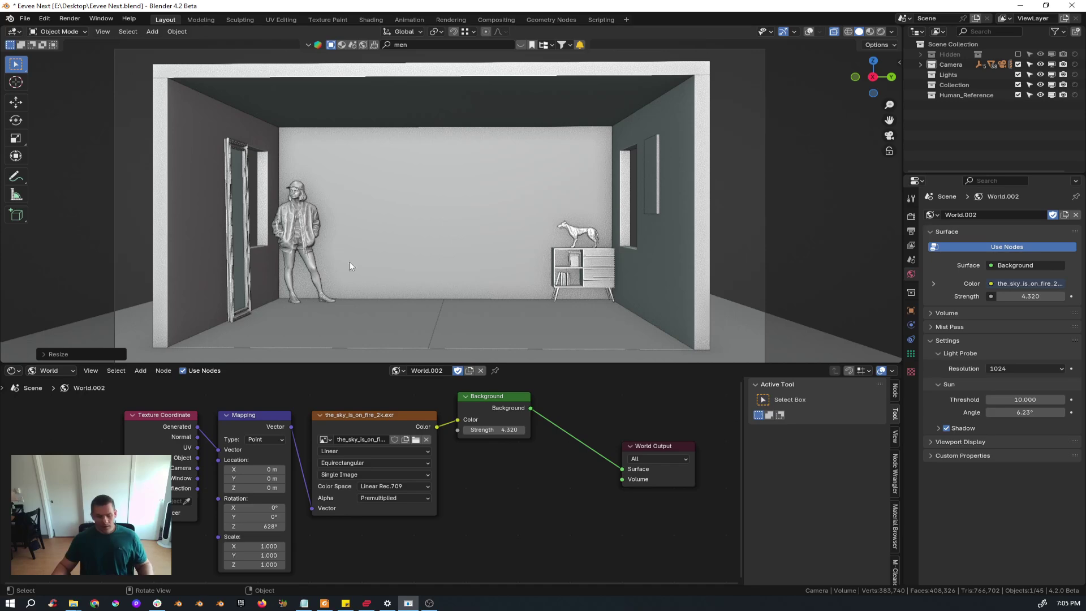
Step: Return the viewport to Rendered shading and set the world Background strength to 1
key("z")
left_click(376, 230)
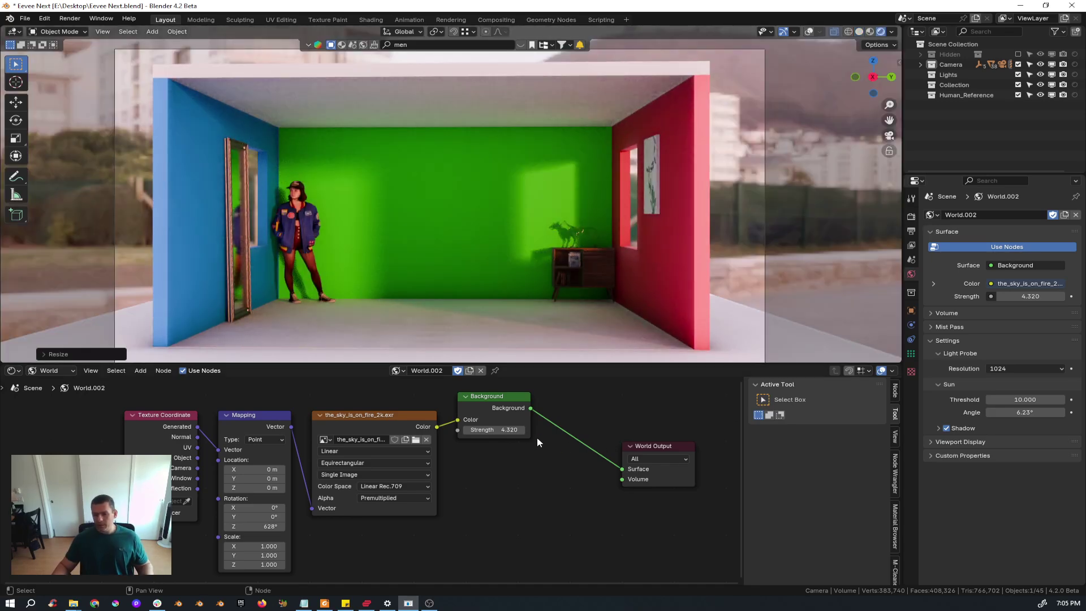
left_click(508, 427)
type("1")
key("Return")
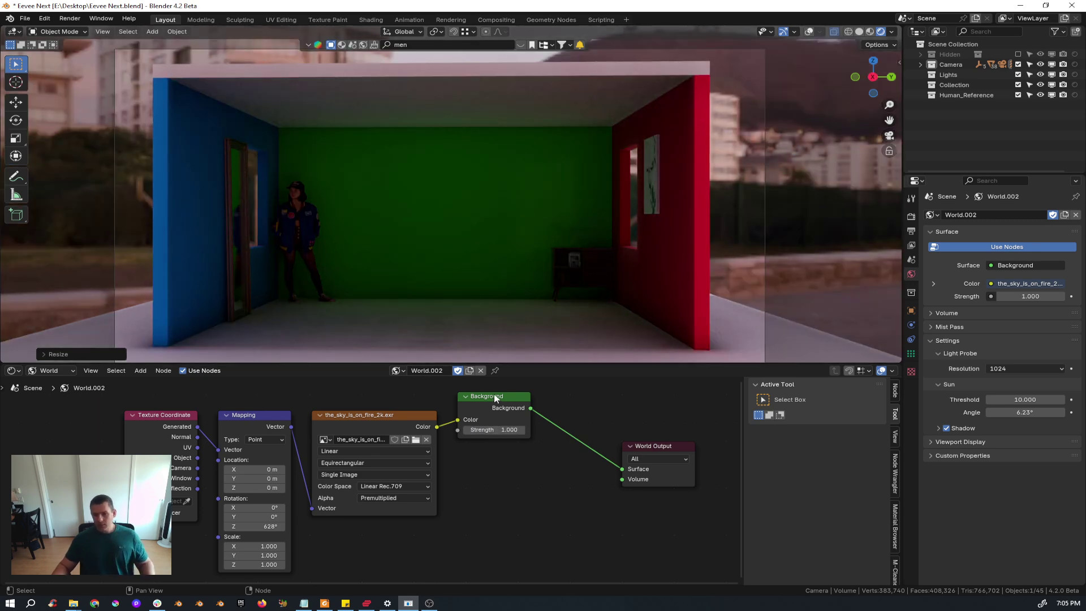
Step: Replace the environment texture with future_parking_2k.exr and set its Z rotation to 786°
left_click(415, 440)
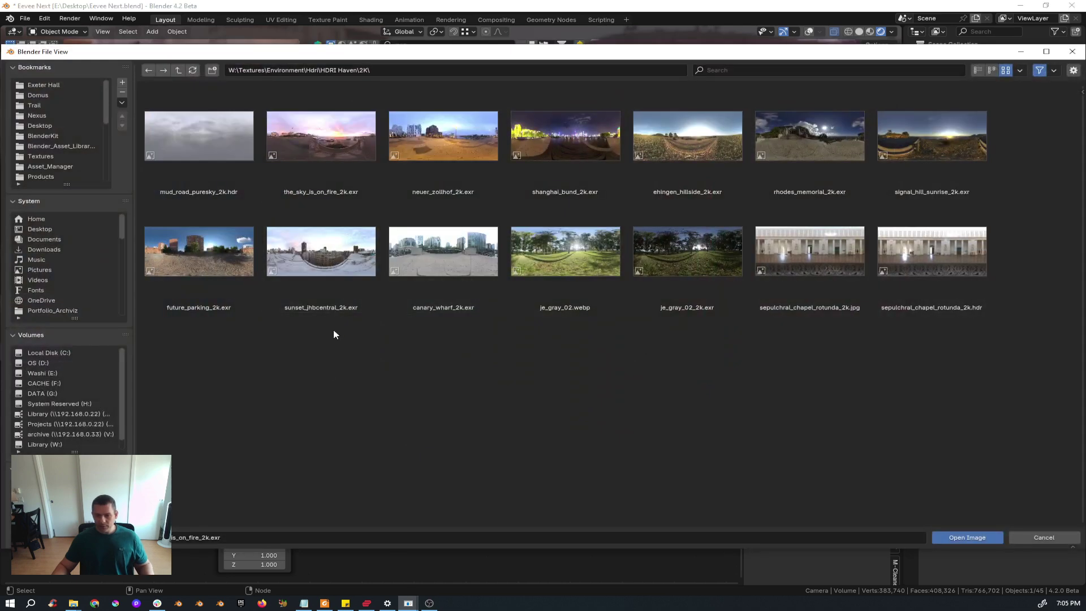
double_click(210, 261)
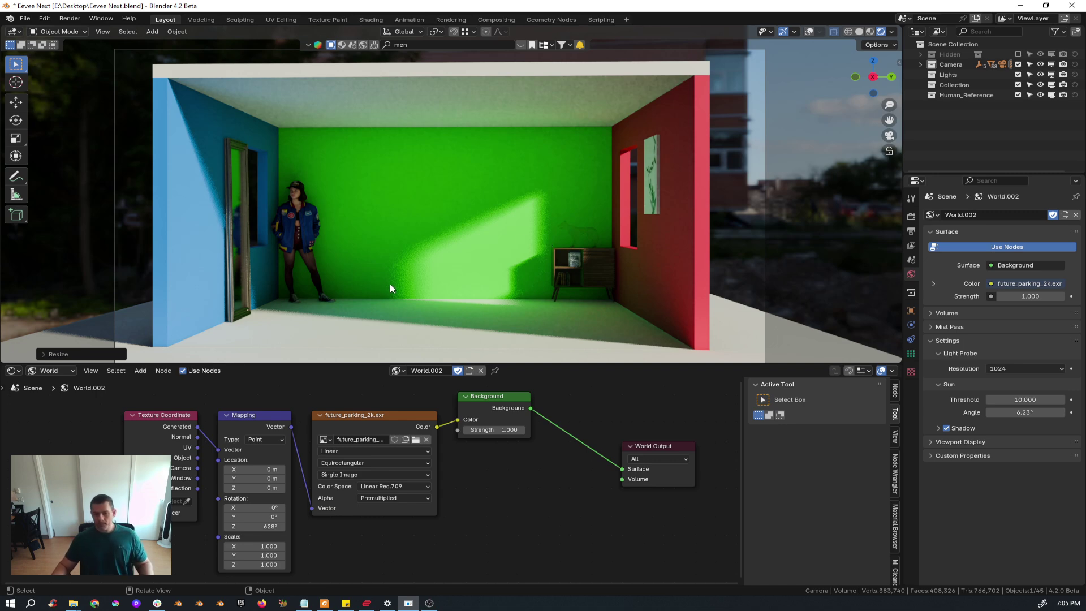
left_click_drag(269, 530, 322, 530)
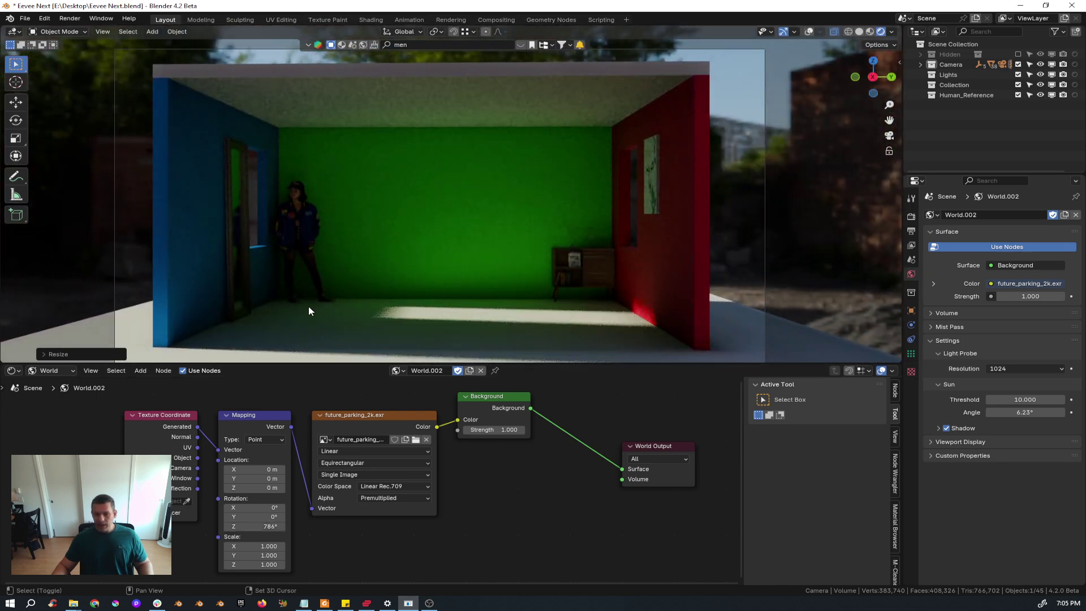
Step: Add a point light at the human figure's feet, raised about 1.95 m and shifted slightly along Y
key("shift+a")
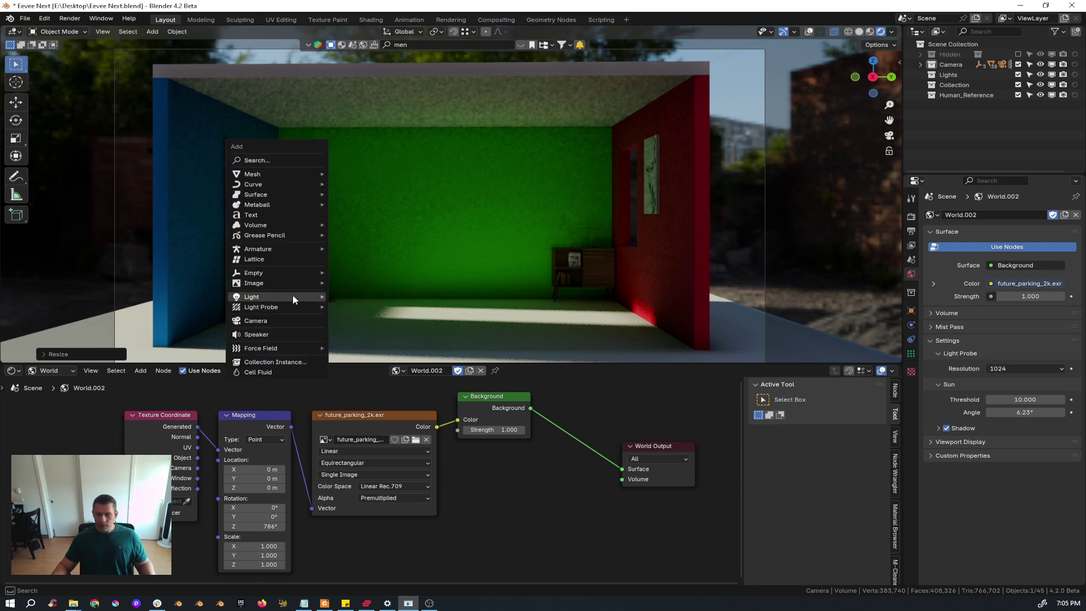
mouse_move(293, 296)
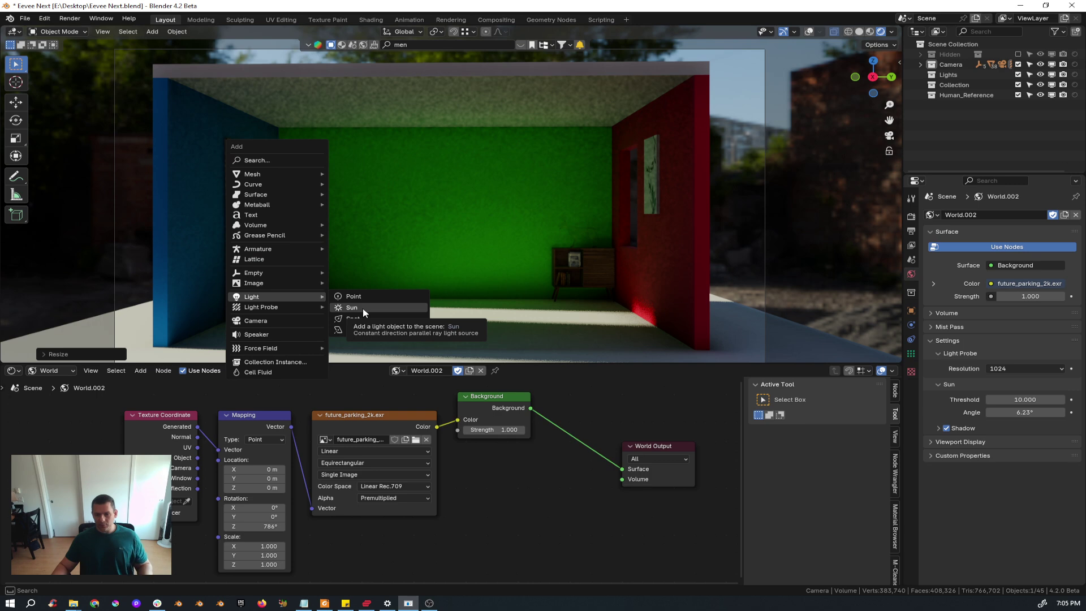
left_click(359, 297)
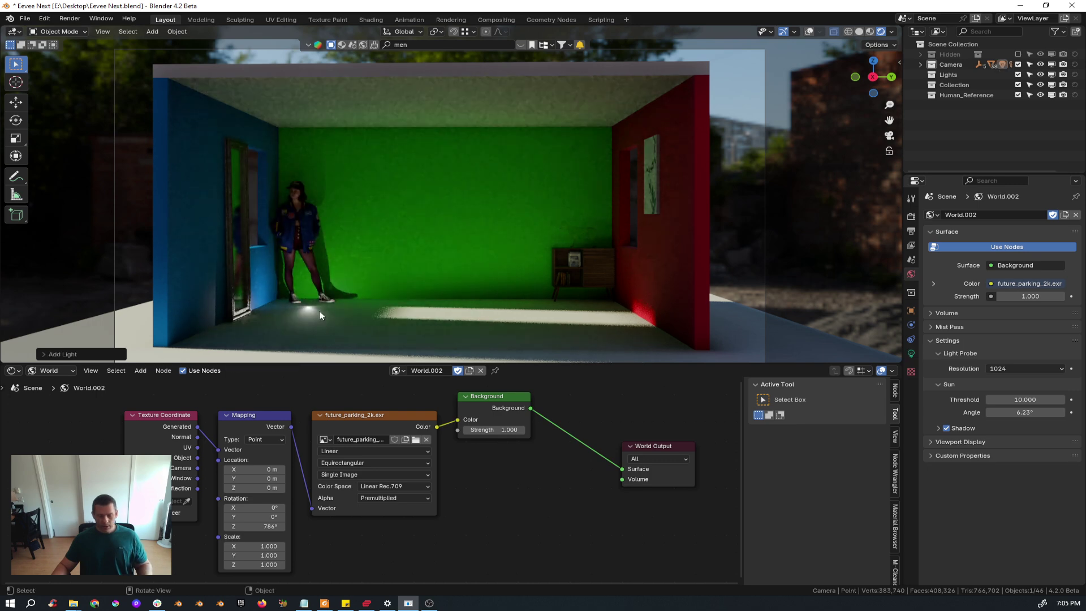
key("g")
key("z")
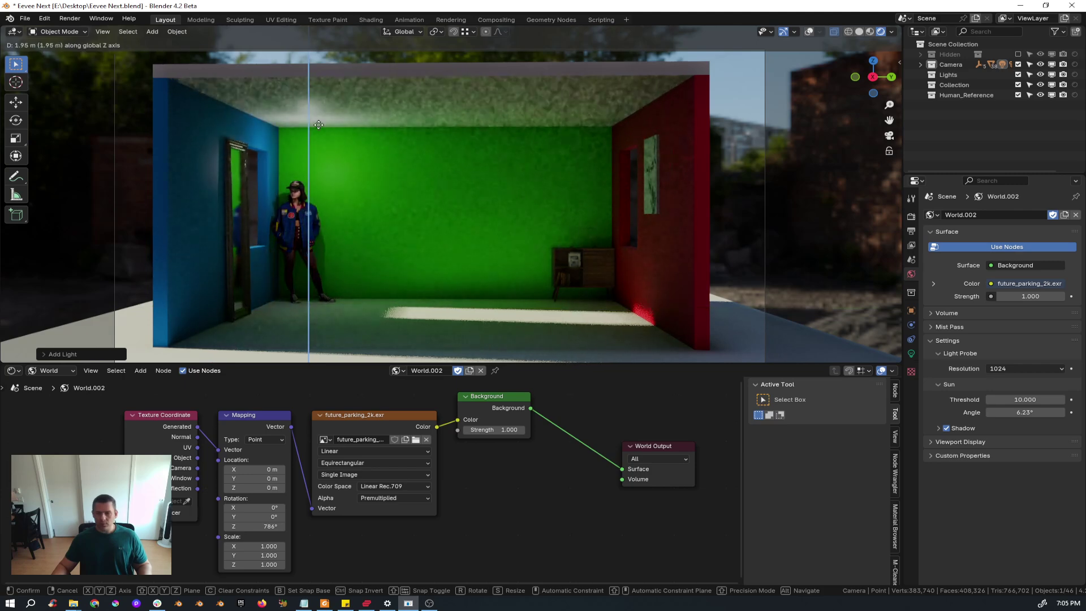
left_click(318, 123)
key("g")
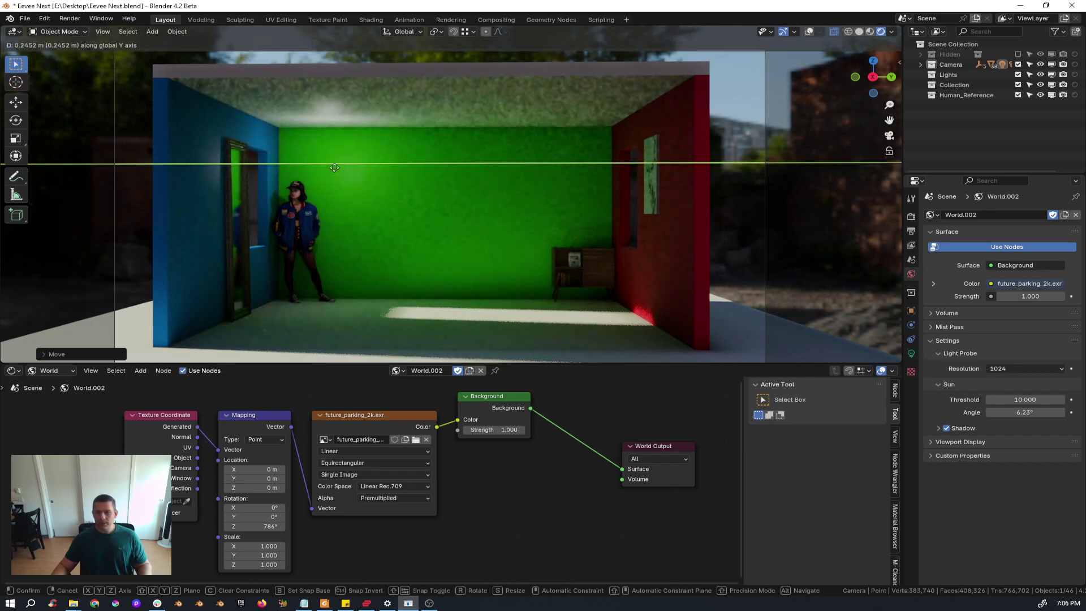
left_click(347, 175)
Step: Change the new light to a Spot with 95.8 W power and a 138° beam size
left_click(911, 356)
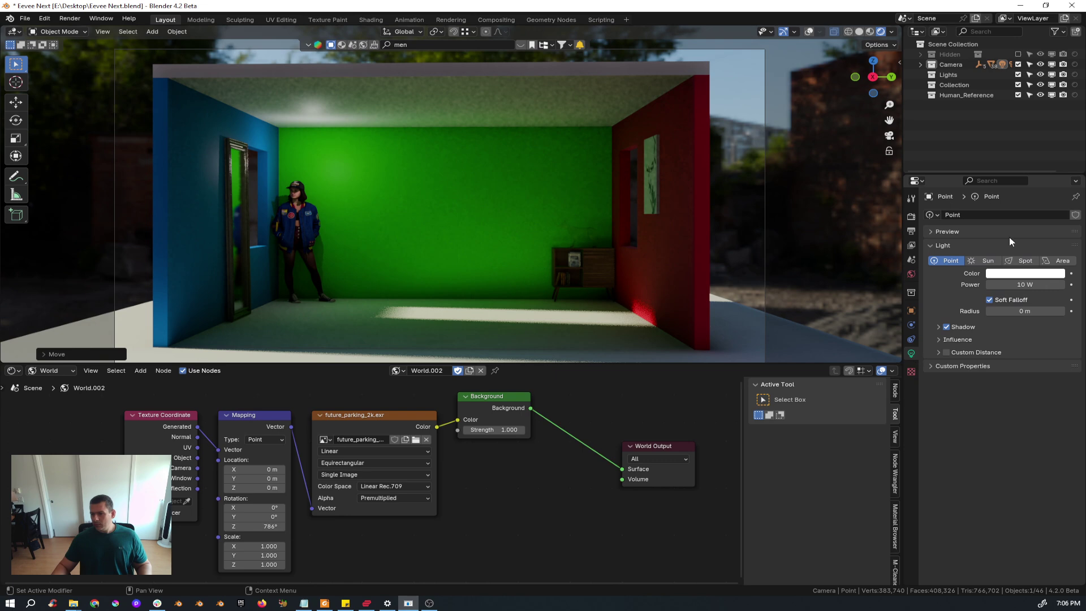
left_click(1021, 260)
left_click_drag(1025, 285, 1045, 285)
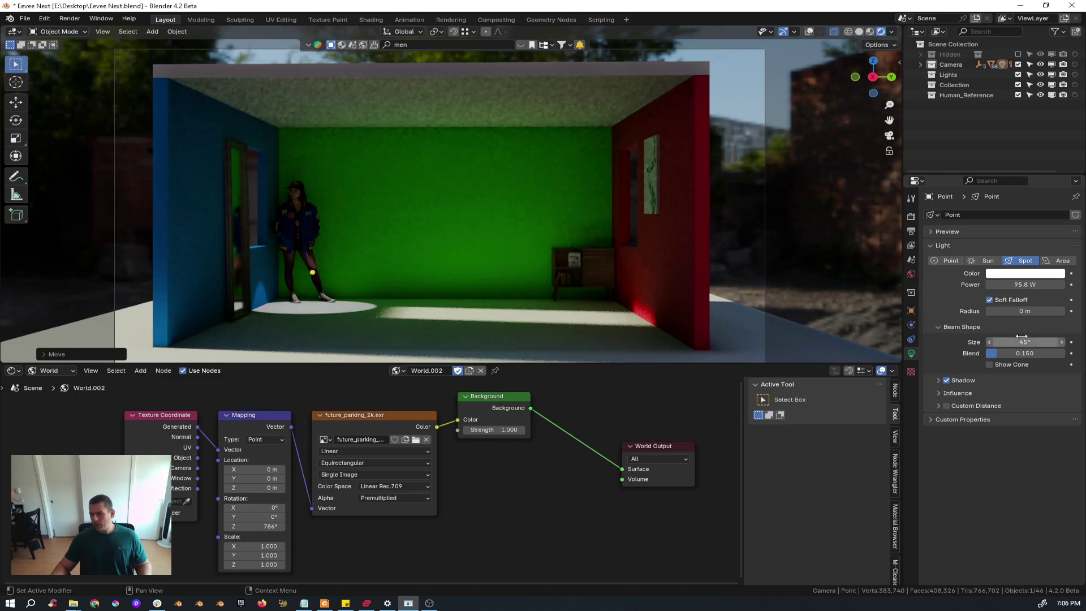
mouse_move(1025, 342)
left_mouse_down()
mouse_move(1060, 342)
mouse_move(1006, 345)
left_mouse_up()
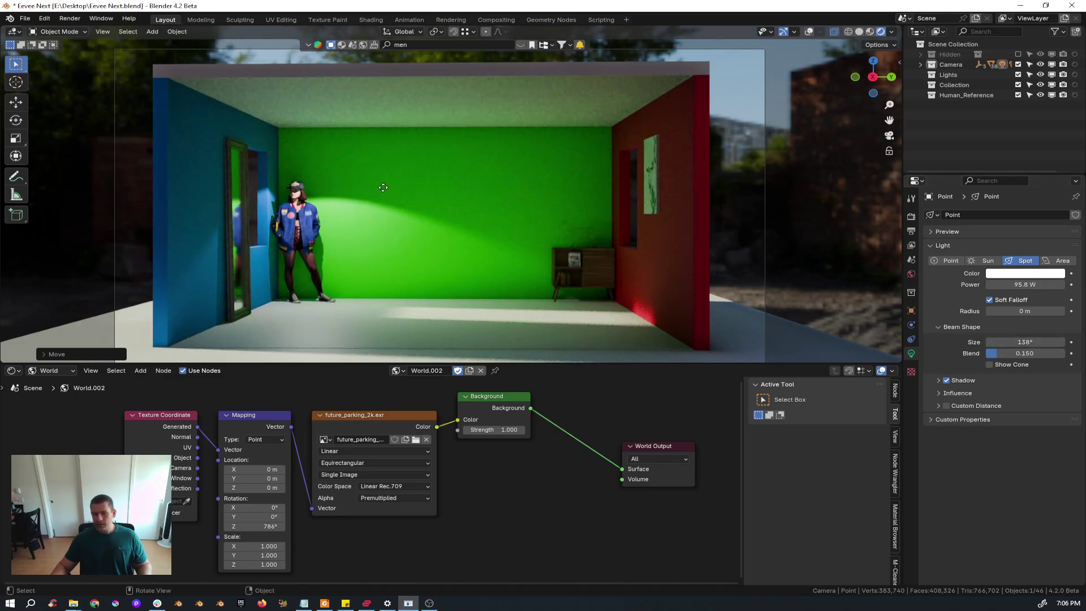
Step: Raise the spot light about 0.62 m along Z and set its beam blend to 1
key("g")
key("z")
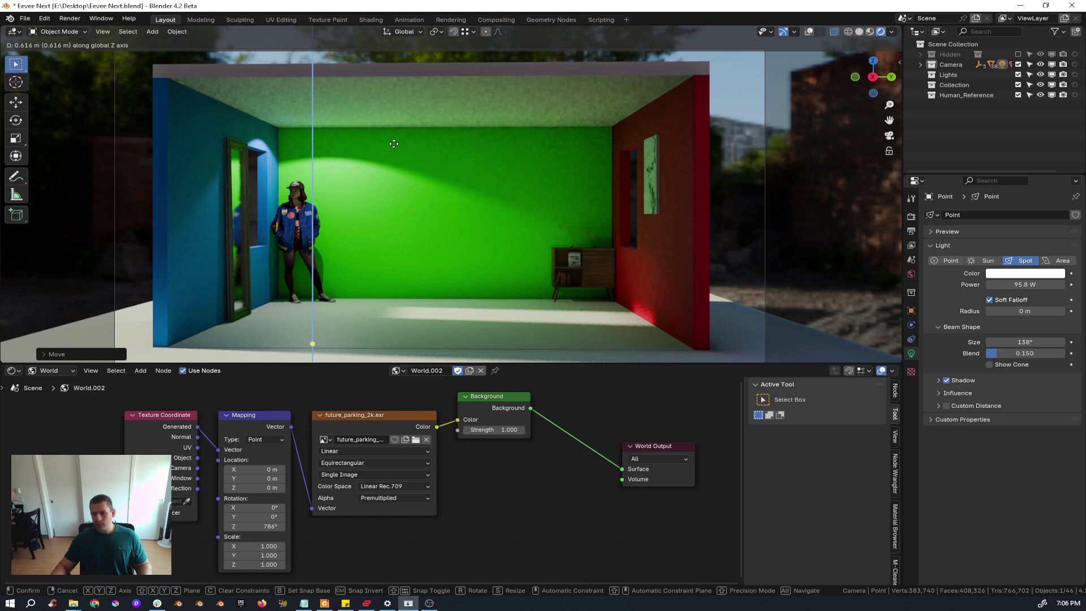
left_click(393, 144)
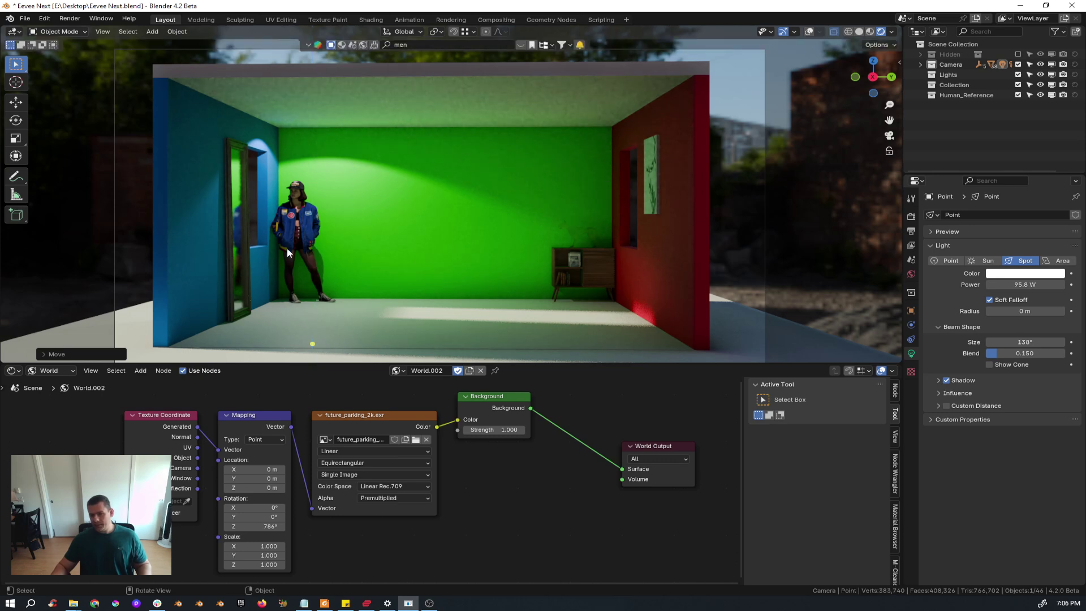
left_click_drag(1001, 358, 1074, 358)
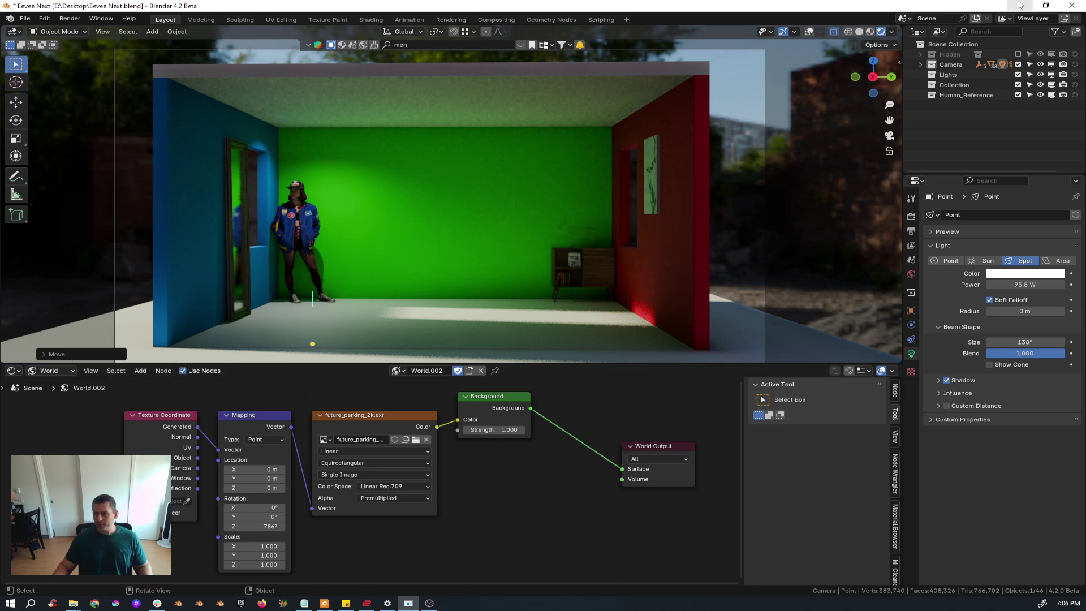
Step: Split the 3D viewport into rendered and solid views, bring both inside the room, and enable overlays in the solid view
left_click_drag(900, 26, 462, 80)
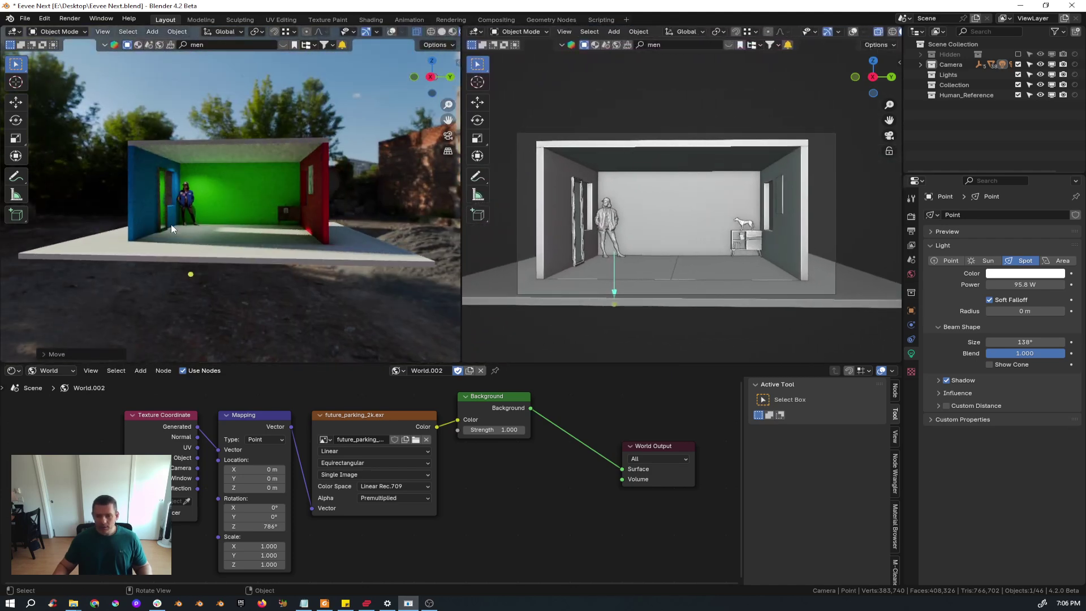
key("KP_0")
middle_click_drag(178, 211, 134, 219)
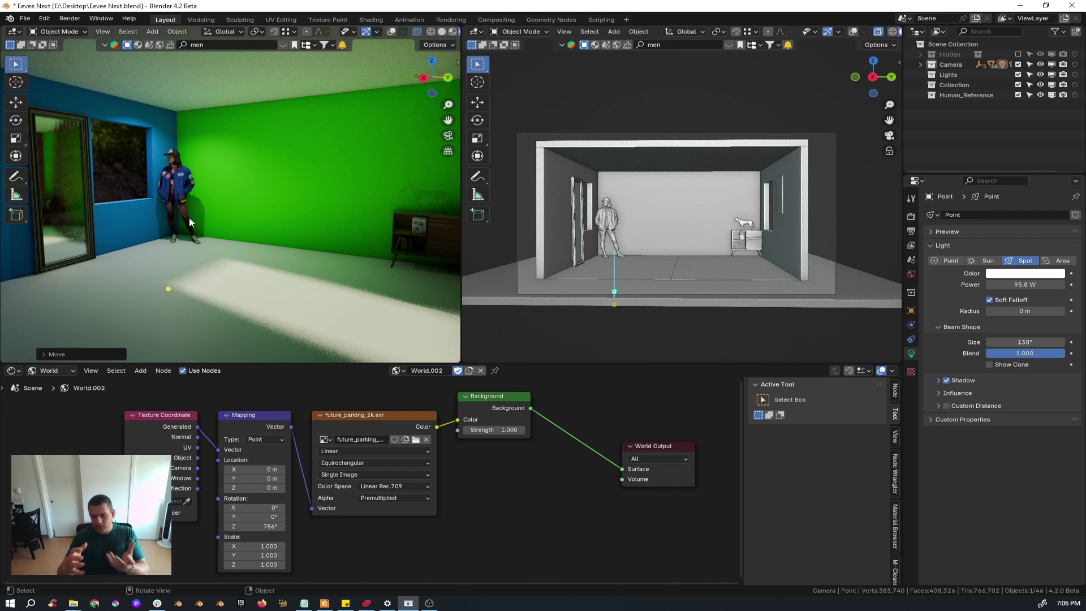
middle_click_drag(647, 290, 620, 256)
scroll(572, 211, "up", 5)
scroll(572, 212, "up", 2)
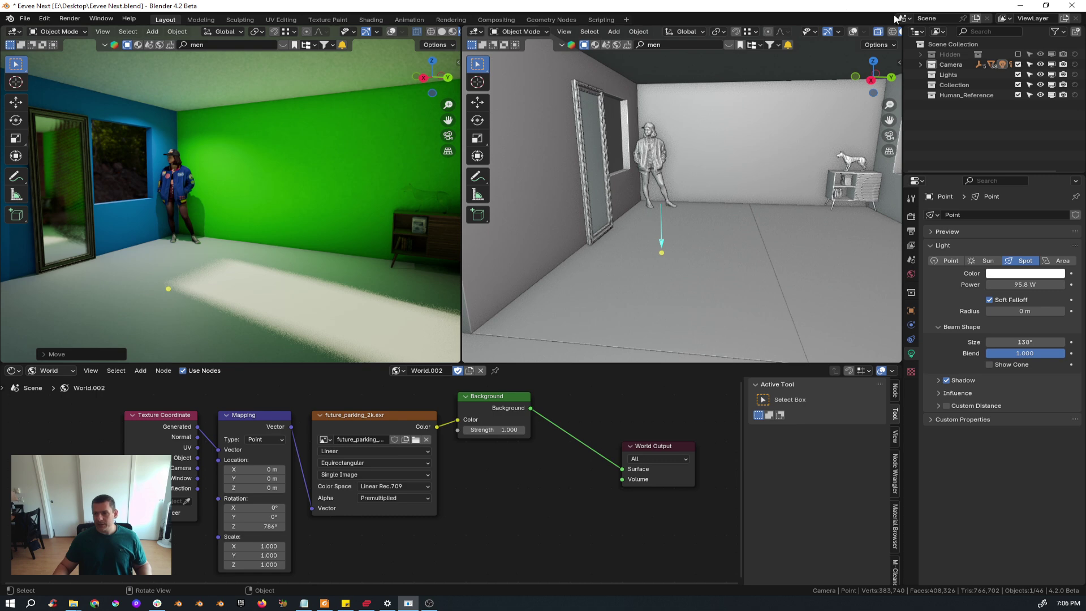
left_click(852, 31)
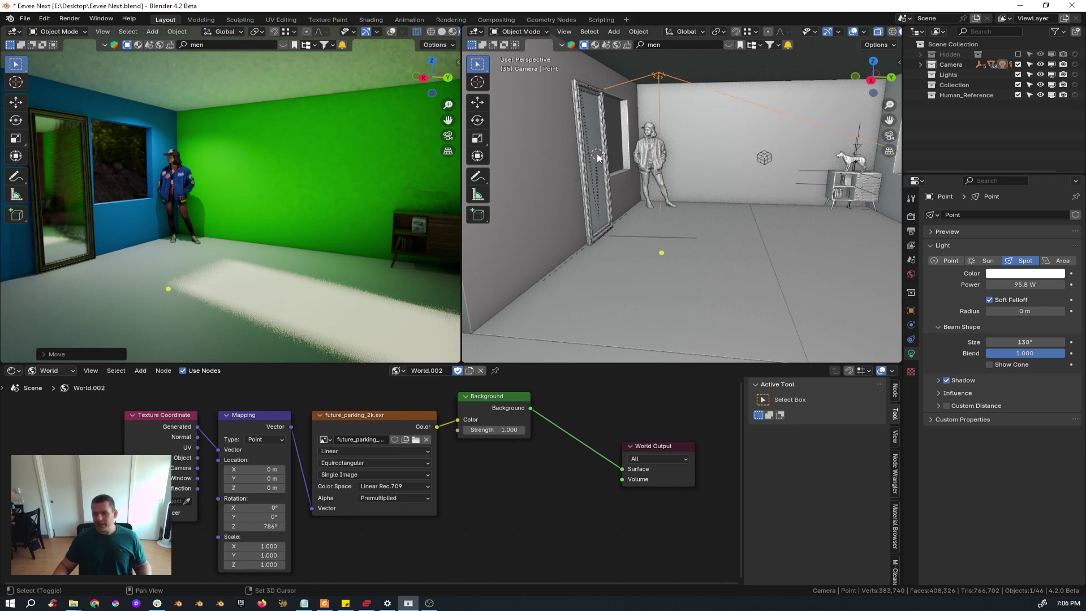
Step: Add a plane light probe at the wall mirror and rotate it about X to stand parallel to the mirror
key("shift+a")
mouse_move(593, 187)
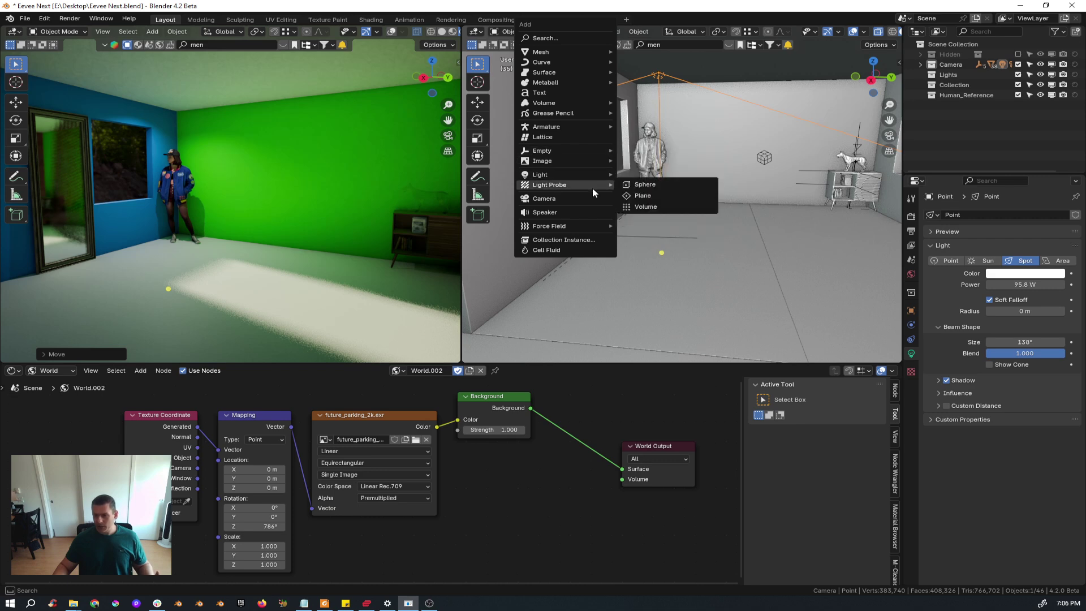
left_click(653, 198)
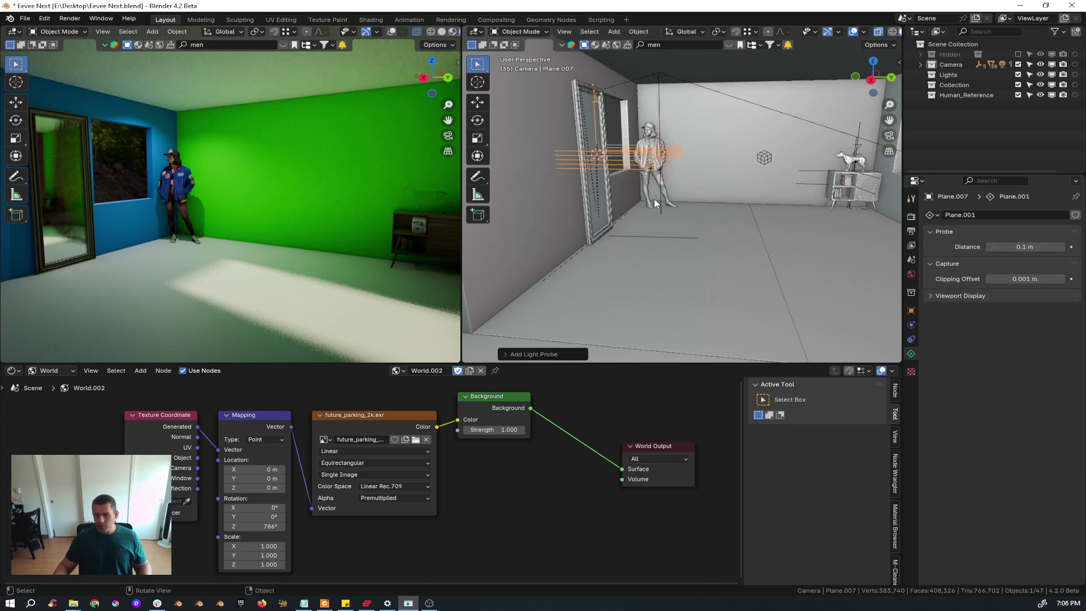
middle_click_drag(589, 164, 603, 182)
key("r")
key("x")
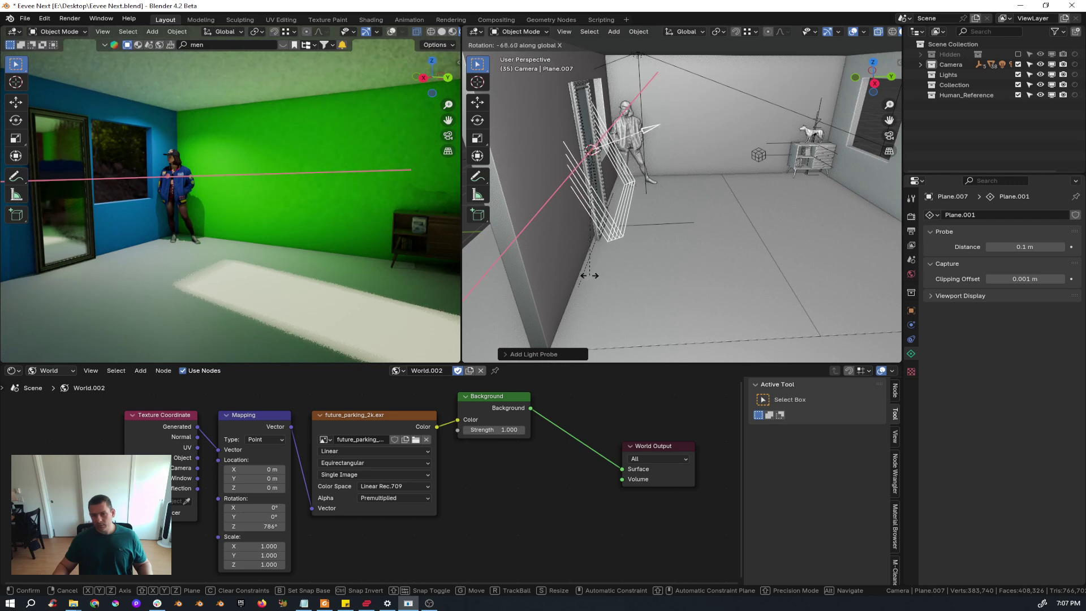
left_click(538, 265)
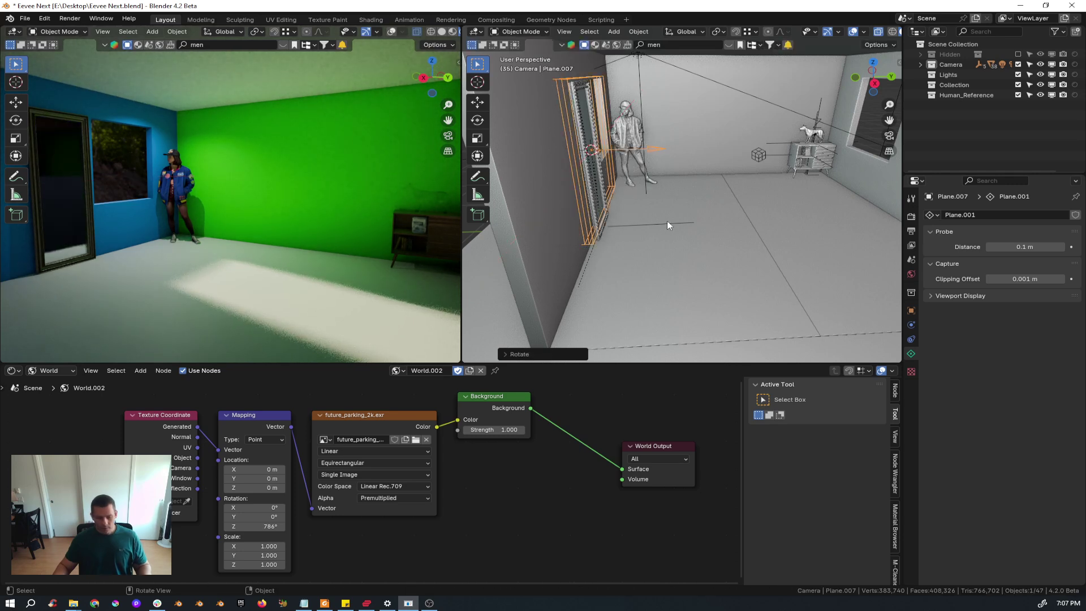
Step: Shift the plane light probe slightly along Y at the mirror surface and inspect the mirror's reflection
key("g")
key("y")
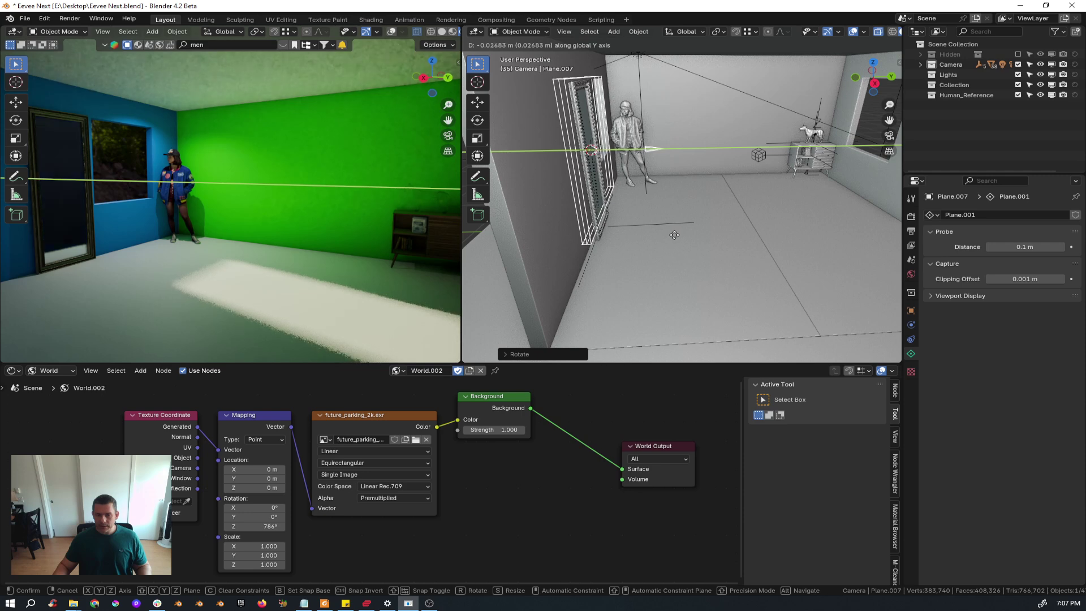
left_click(678, 238)
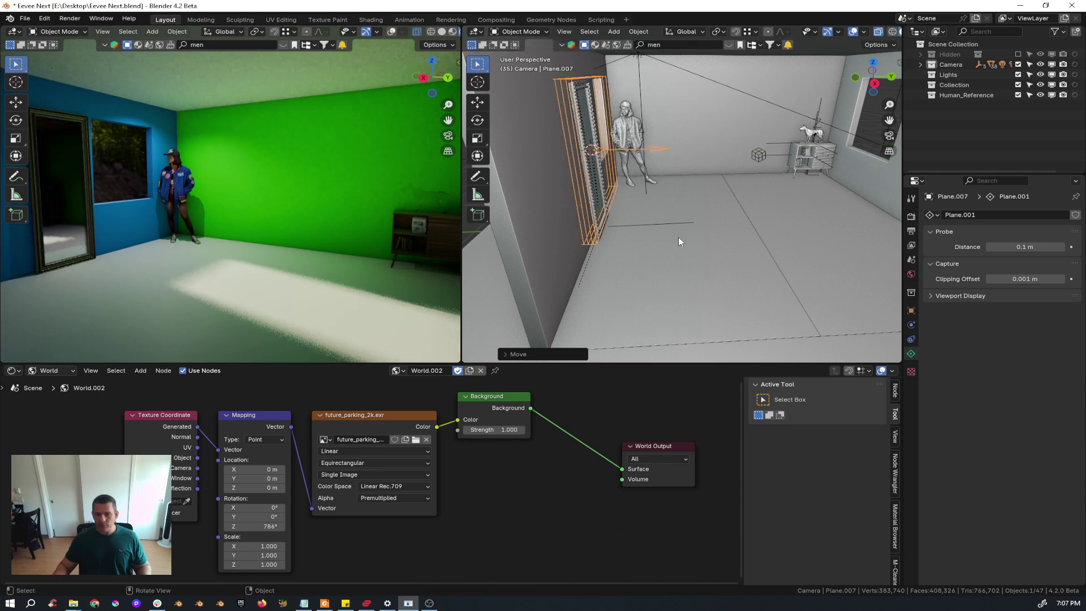
middle_click_drag(389, 223, 203, 263)
scroll(105, 195, "up", 6)
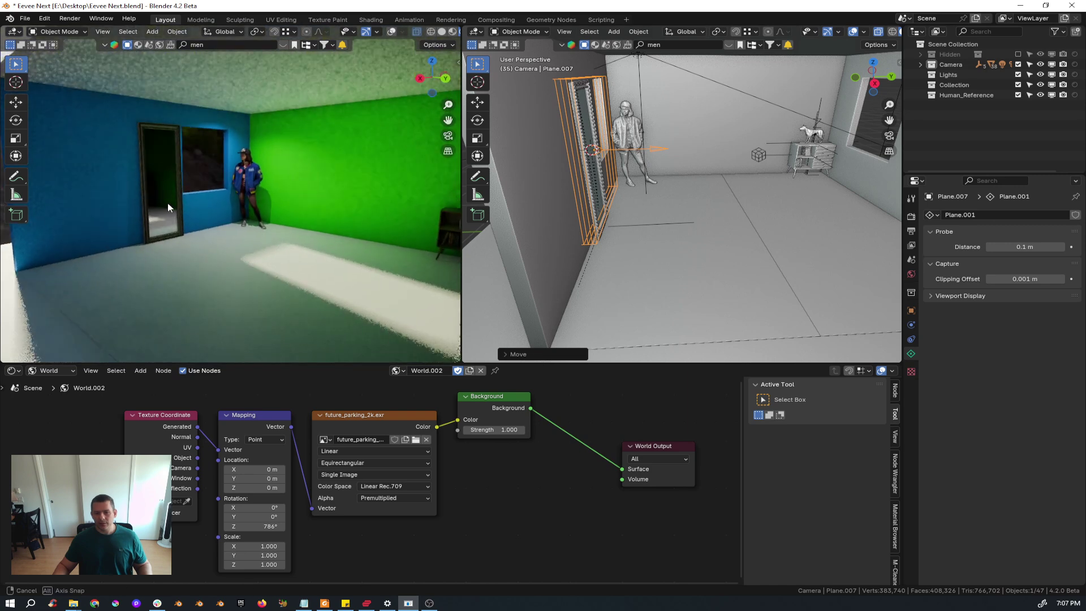
Step: Add a point light at the cabinet near the red wall and raise it along Z above the dog sculpture
middle_click_drag(145, 185, 298, 192)
scroll(236, 179, "down", 5)
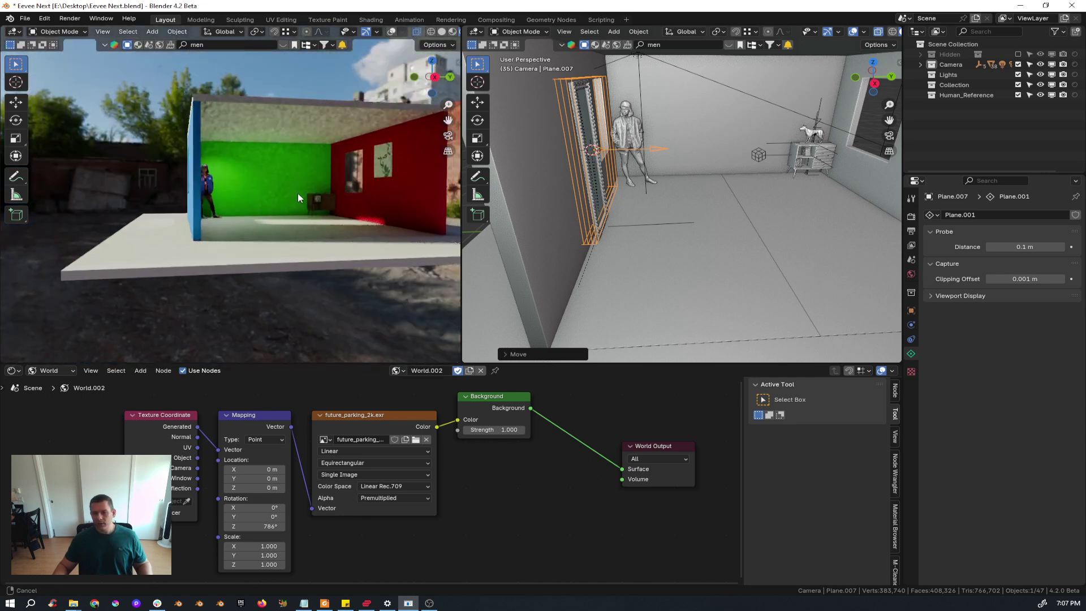
scroll(276, 215, "up", 6)
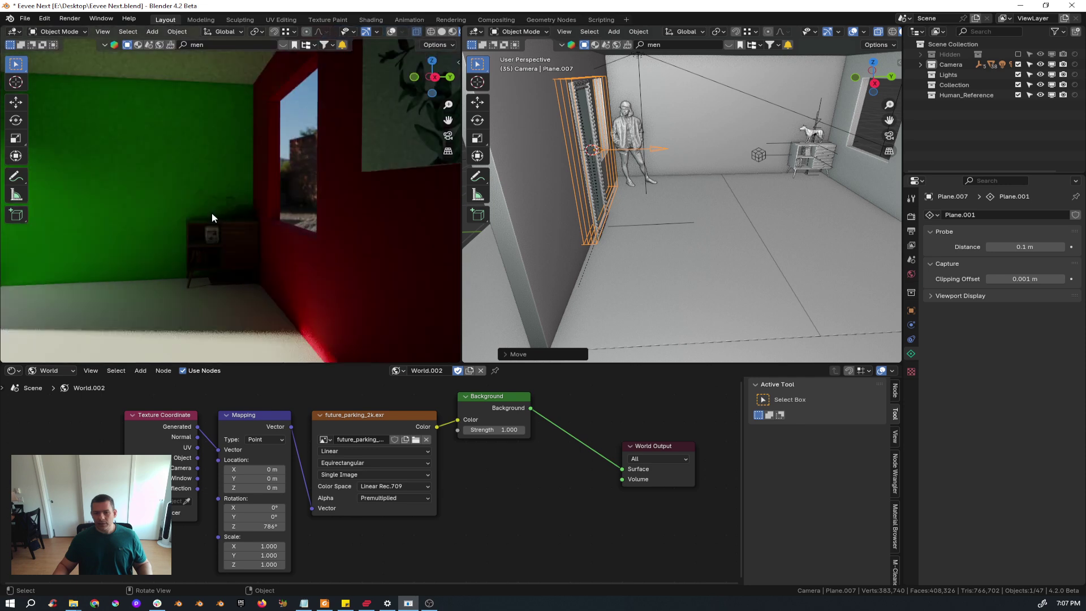
mouse_move(228, 223)
middle_mouse_down()
mouse_move(258, 226)
mouse_move(239, 216)
middle_mouse_up()
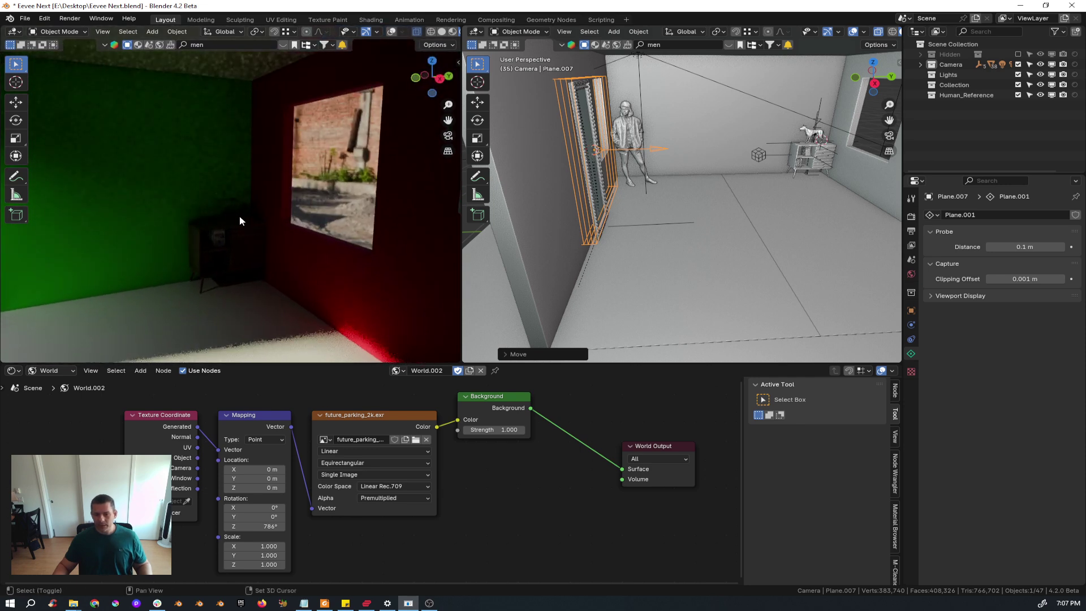
key("shift+a")
mouse_move(237, 208)
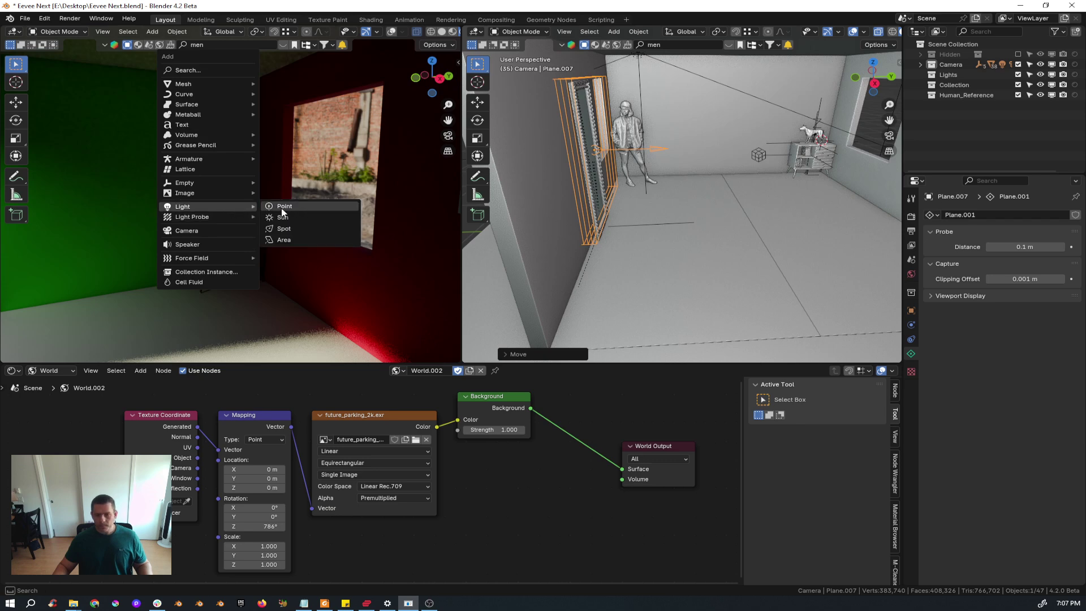
left_click(285, 208)
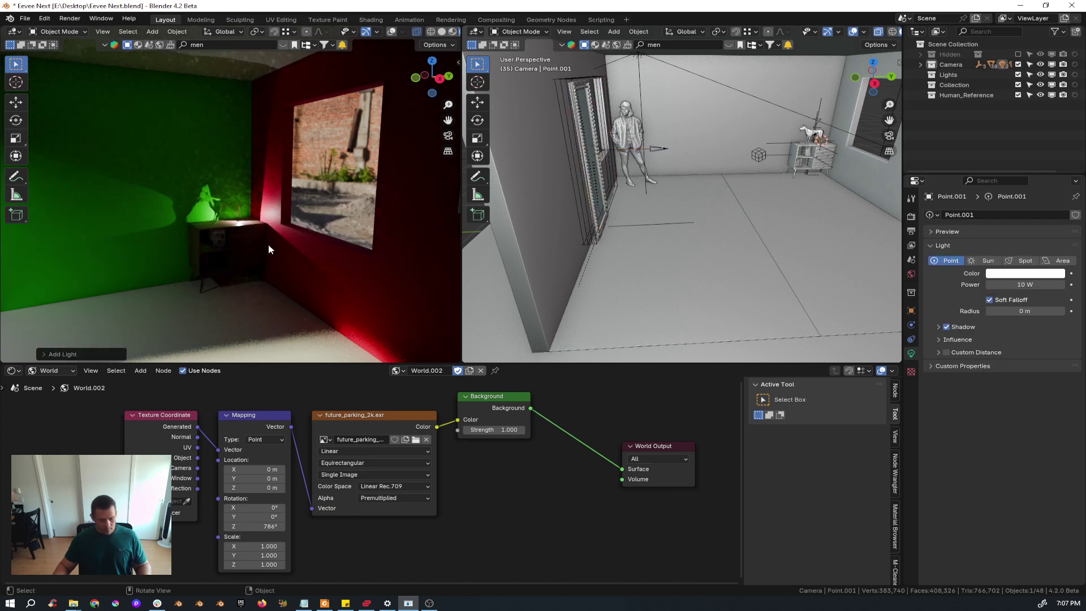
key("g")
key("z")
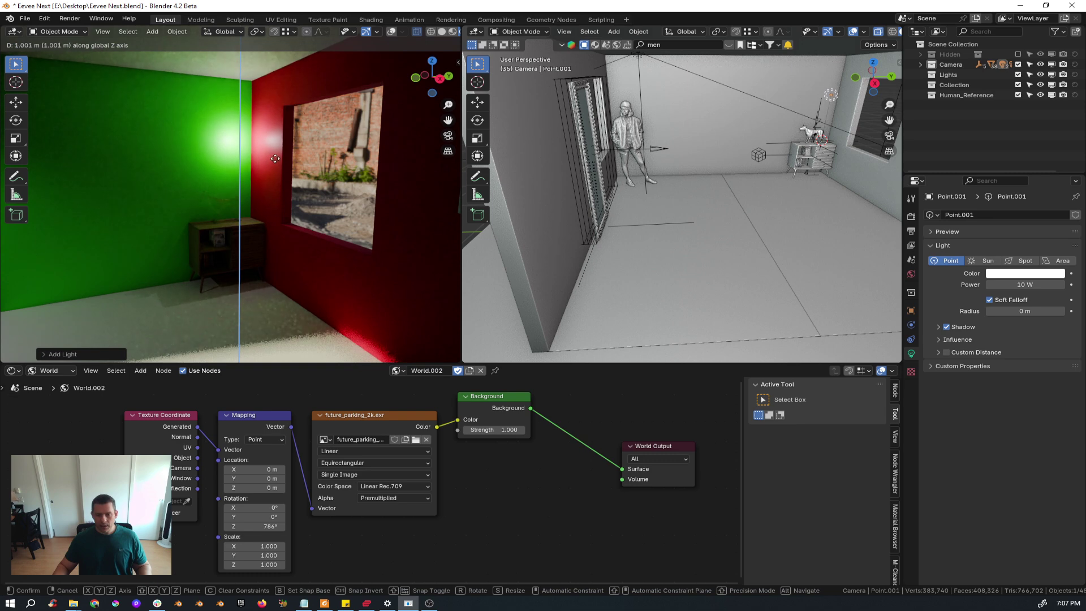
left_click(251, 199)
Step: Show the dog sculpture's material in the shader editor and set its Principled BSDF roughness to 0.168
scroll(232, 217, "up", 5)
middle_click_drag(234, 214, 263, 202)
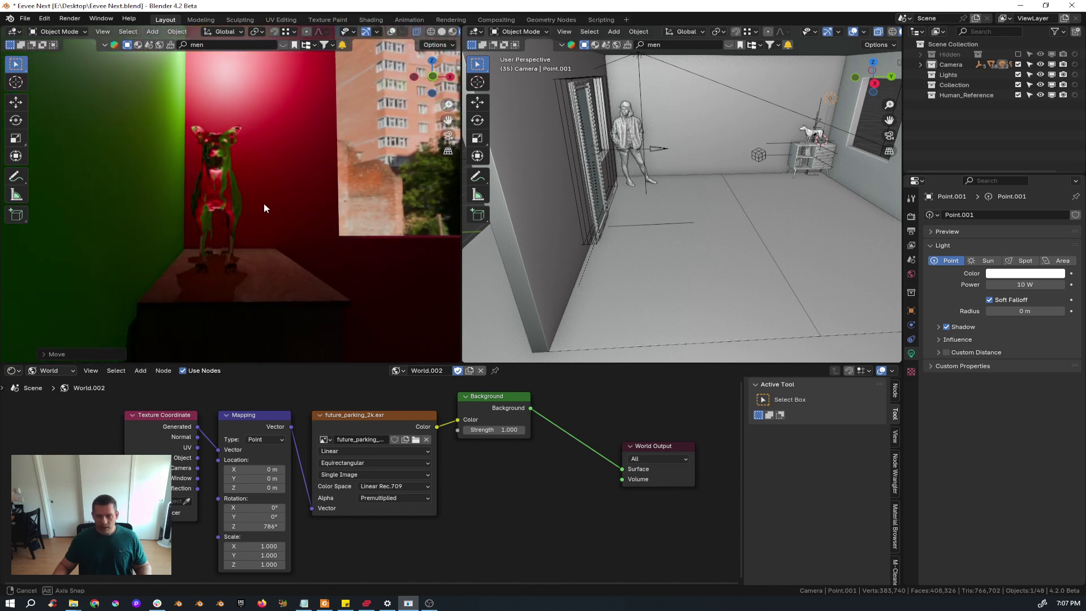
left_click(232, 193)
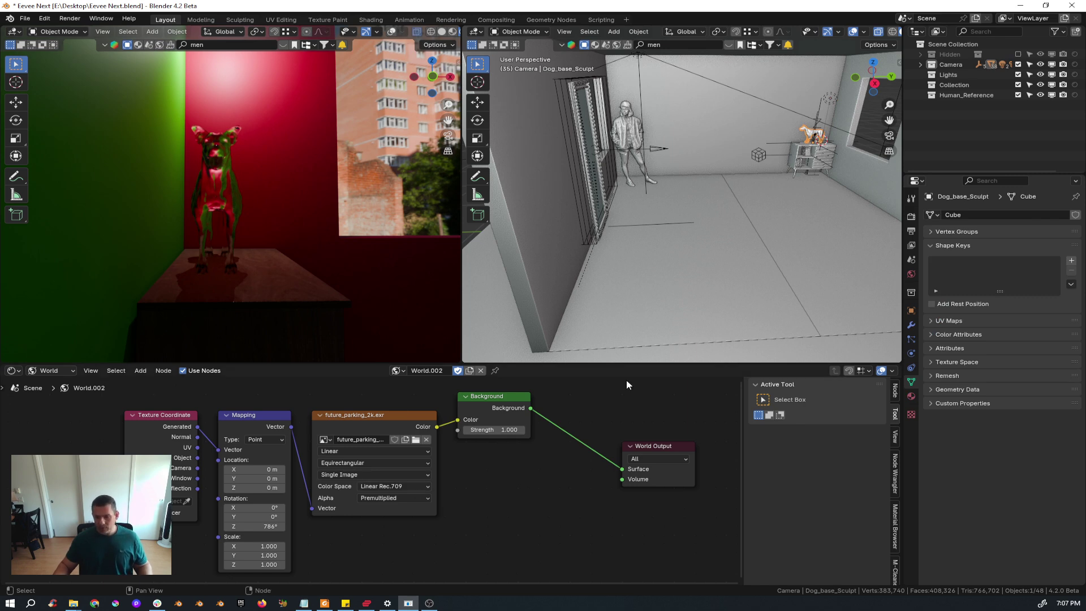
left_click(63, 372)
left_click(65, 398)
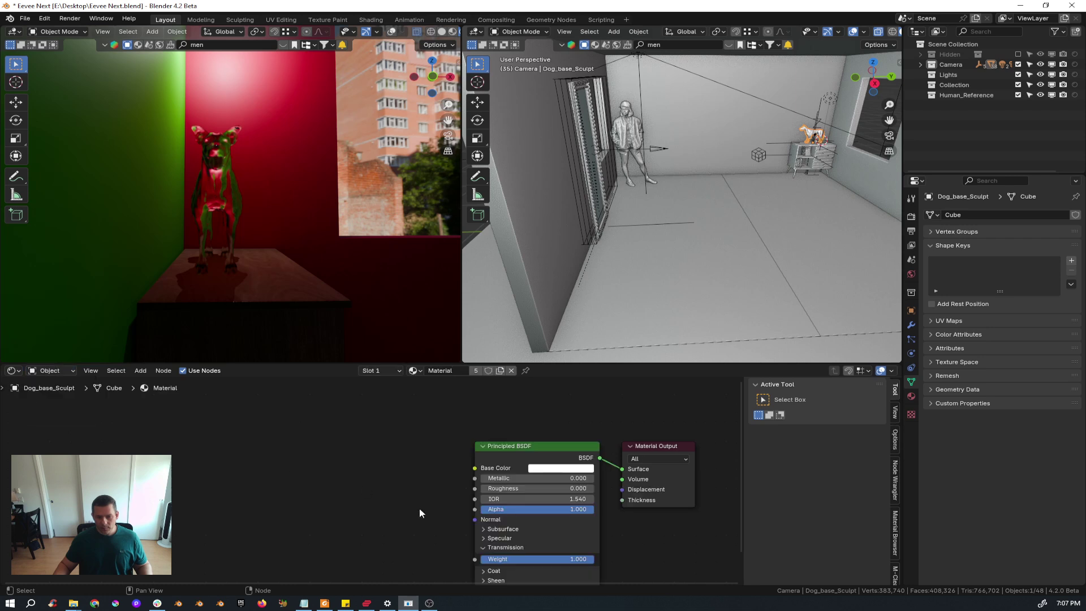
middle_click_drag(419, 508, 280, 448)
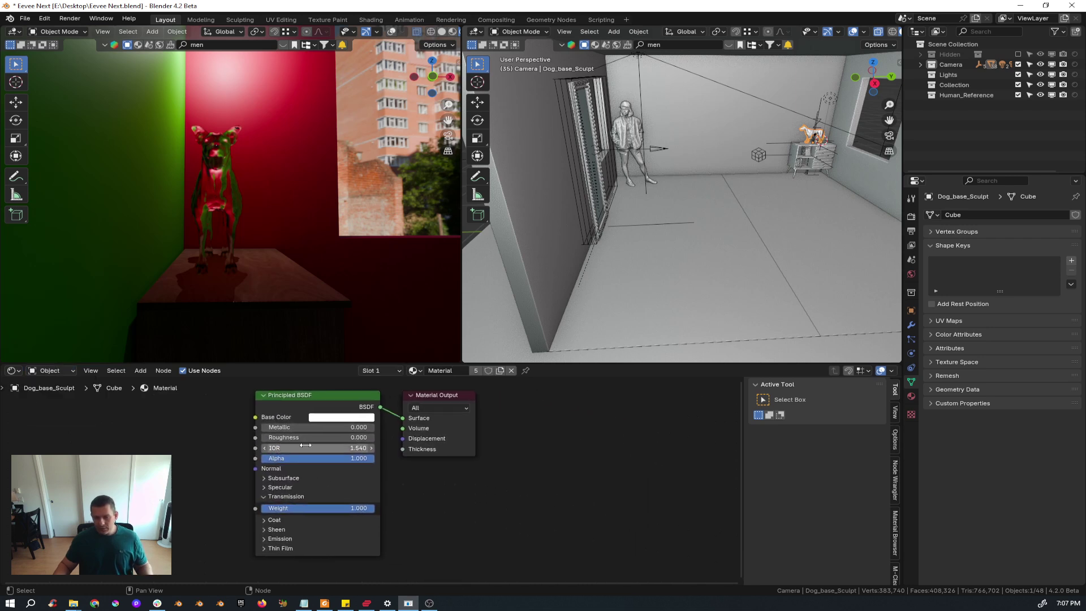
mouse_move(317, 438)
left_mouse_down()
mouse_move(334, 439)
mouse_move(326, 438)
left_mouse_up()
middle_click_drag(167, 196, 71, 204)
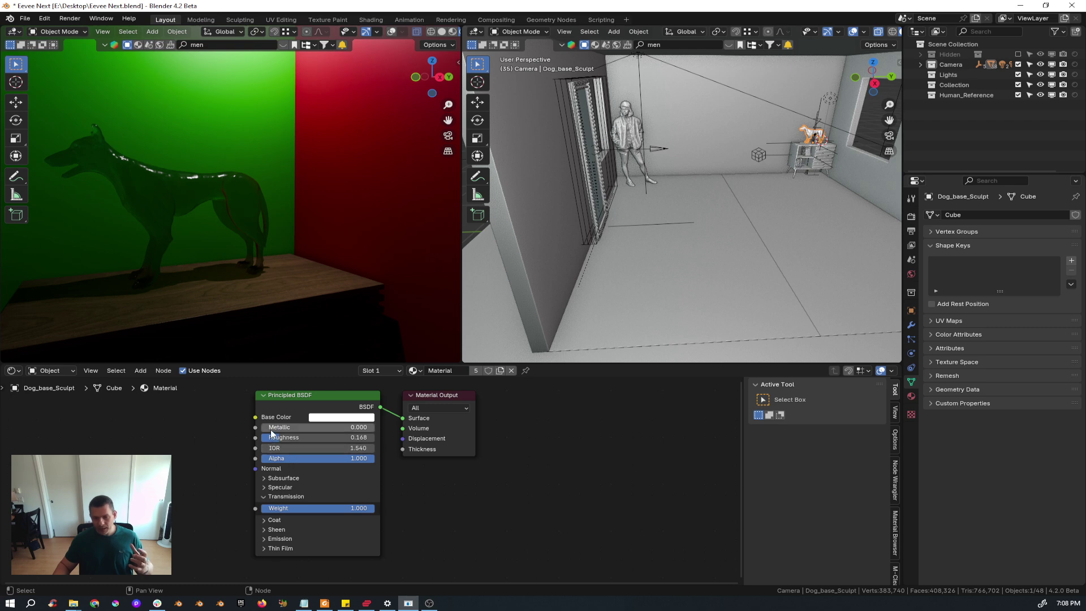
Step: Make a linked duplicate of the point light above the dog sculpture and place it about 1.2 m away, in front of the cabinet
scroll(134, 209, "down", 3)
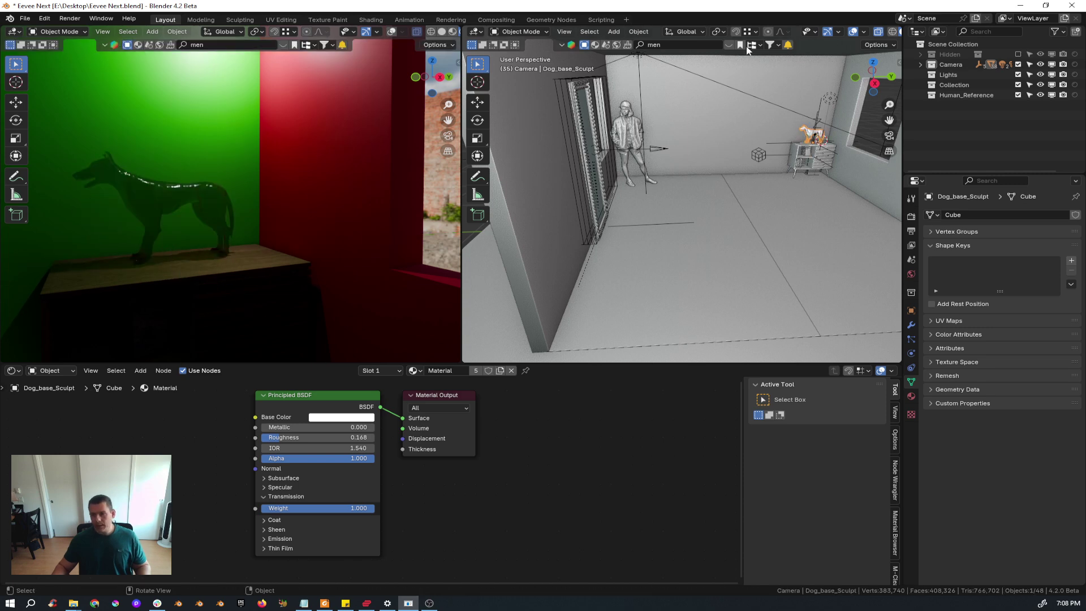
left_click(828, 99)
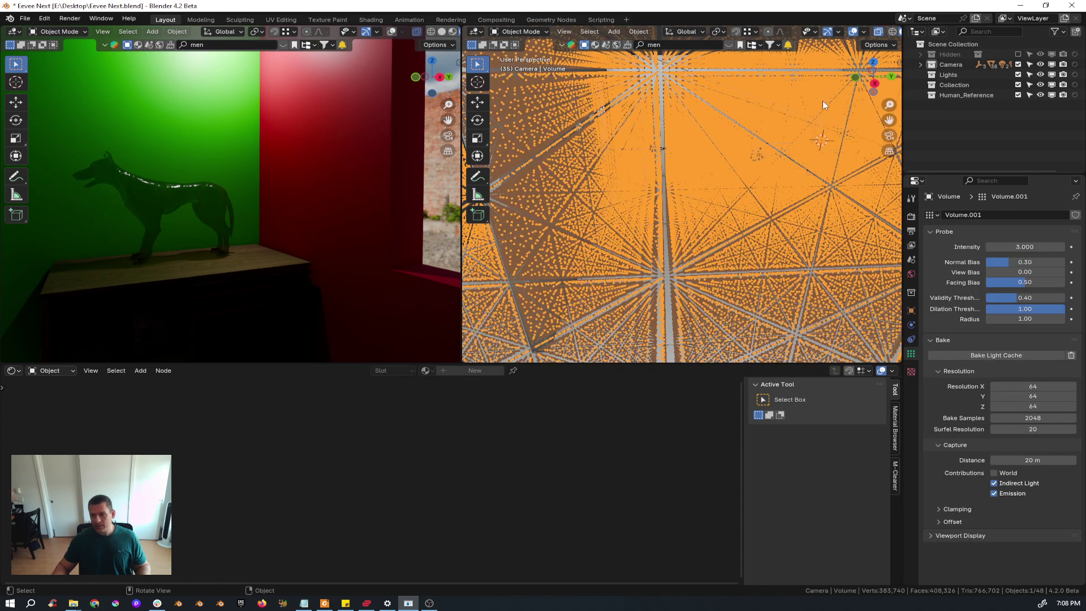
left_click(823, 101)
middle_click_drag(827, 126, 807, 113)
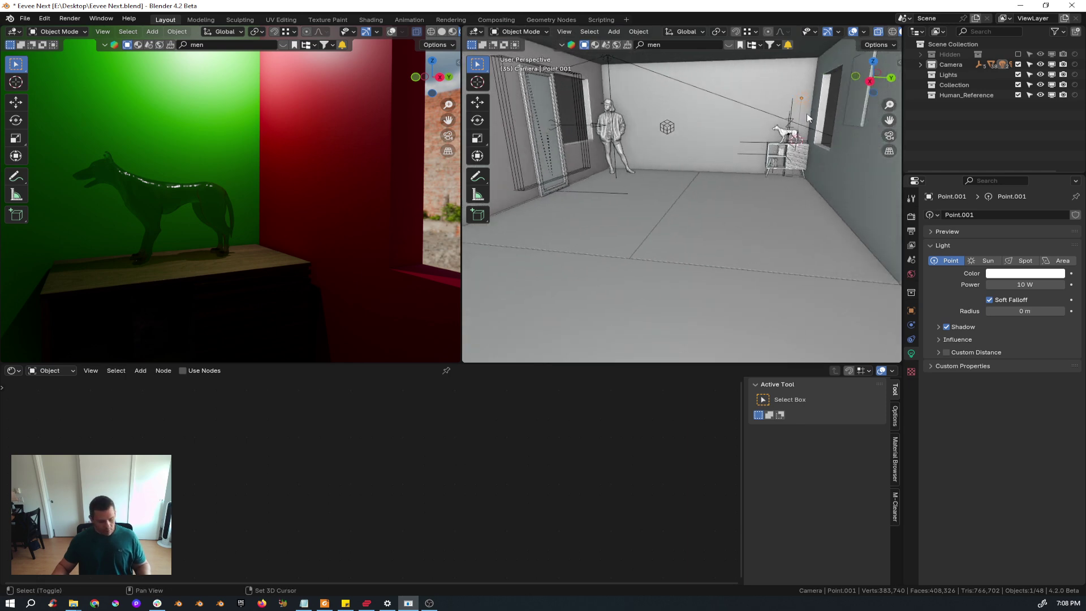
key("shift+d")
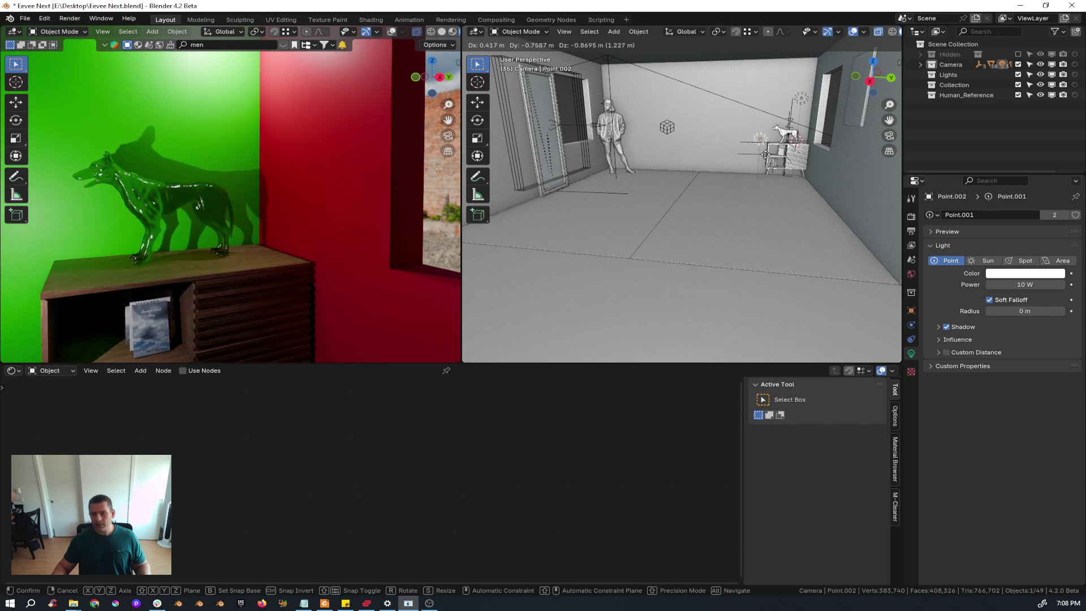
left_click(762, 154)
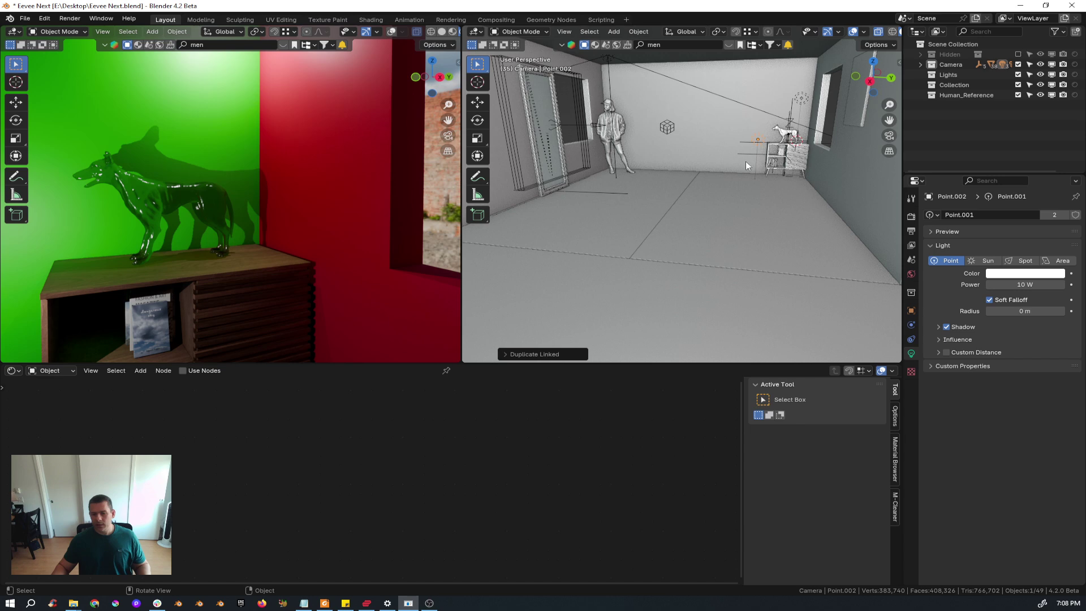
Step: Switch the render method of the dog sculpture's material to Blended and back to Dithered
left_click(150, 211)
left_click(912, 396)
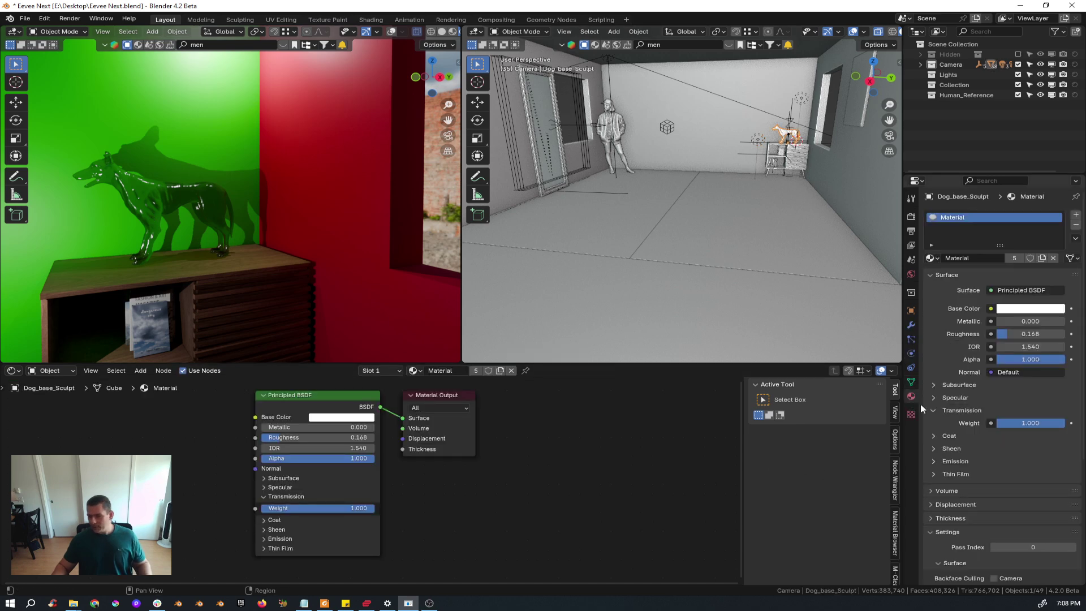
scroll(1004, 519, "down", 10)
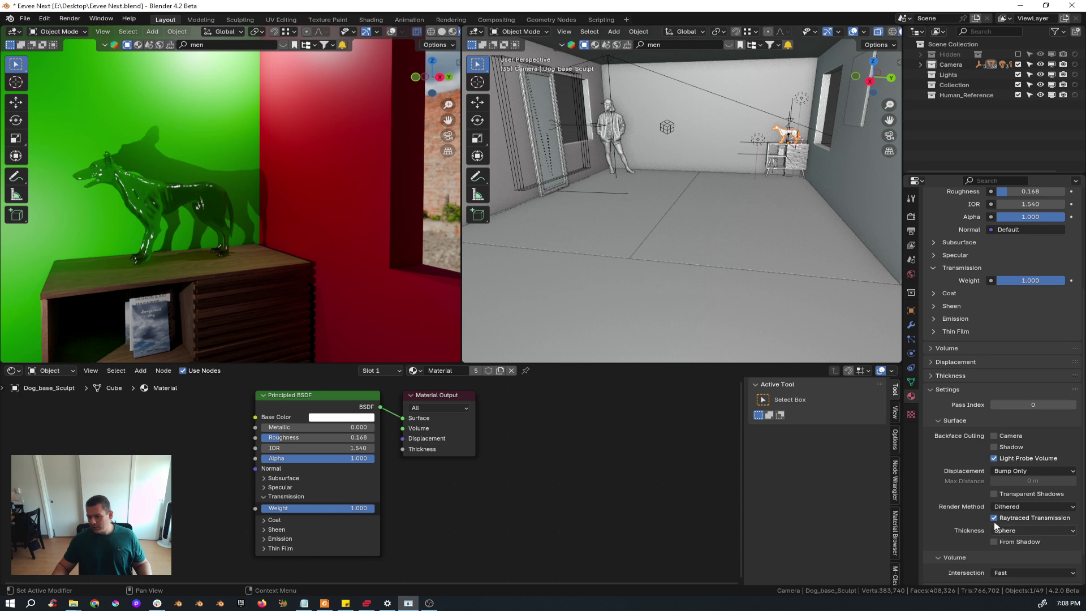
left_click(1006, 507)
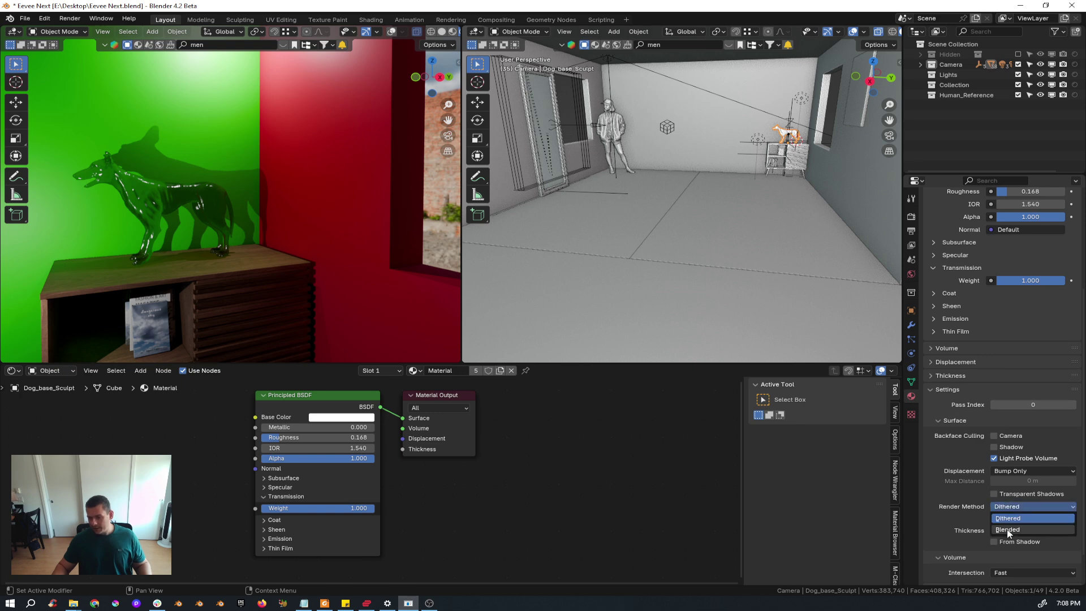
left_click(1008, 531)
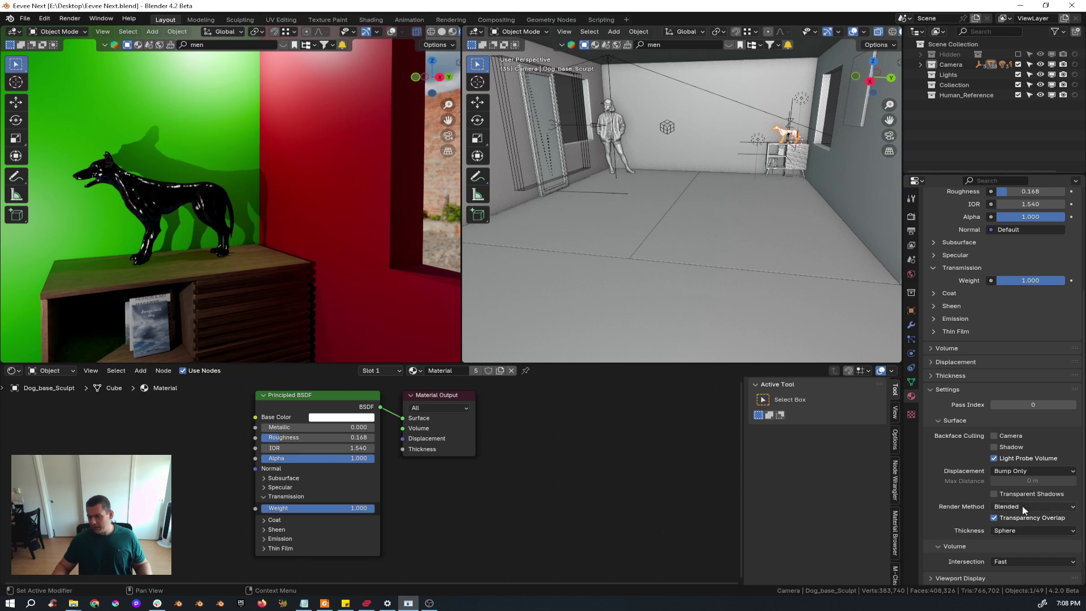
left_click(1020, 507)
left_click(1020, 519)
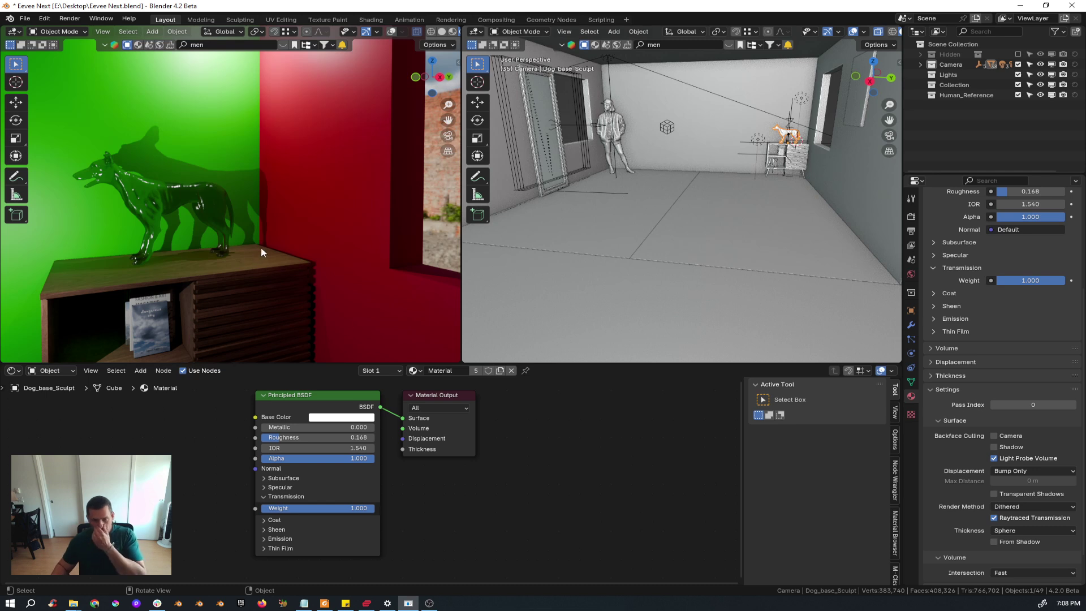
Step: Add a Hue/Saturation/Value node to the dog's material, connect its color to the Principled BSDF base color and set its value to 20
middle_click_drag(118, 219, 138, 200)
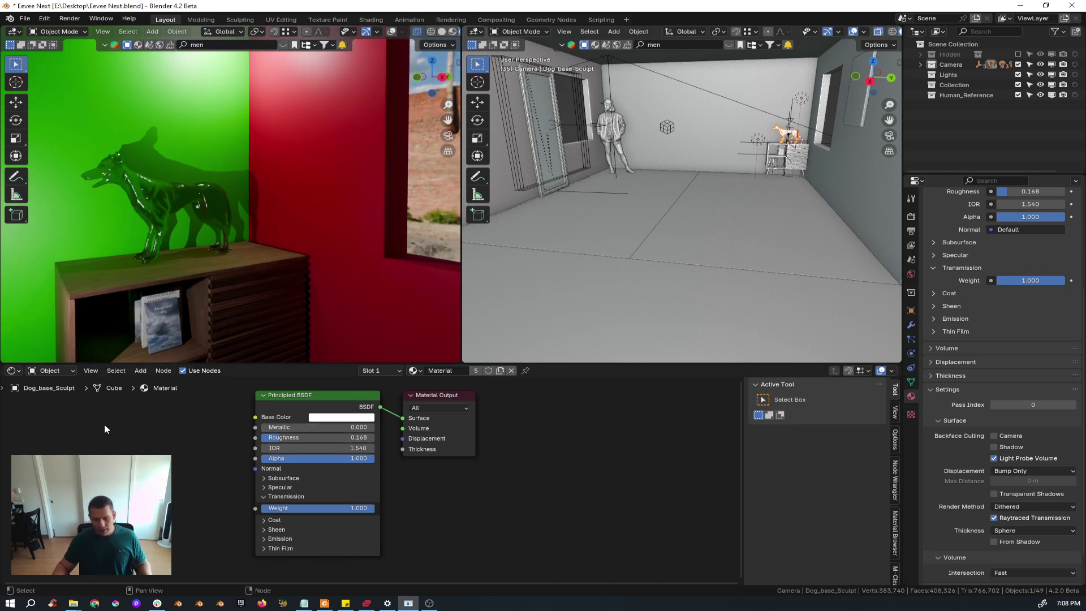
middle_click_drag(104, 426, 155, 433)
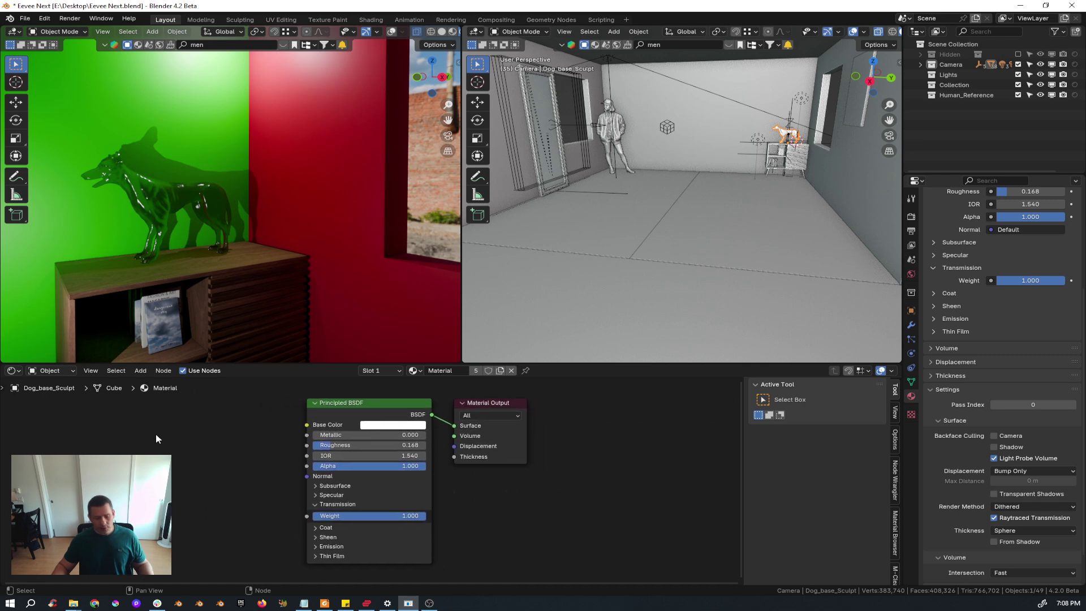
key("q")
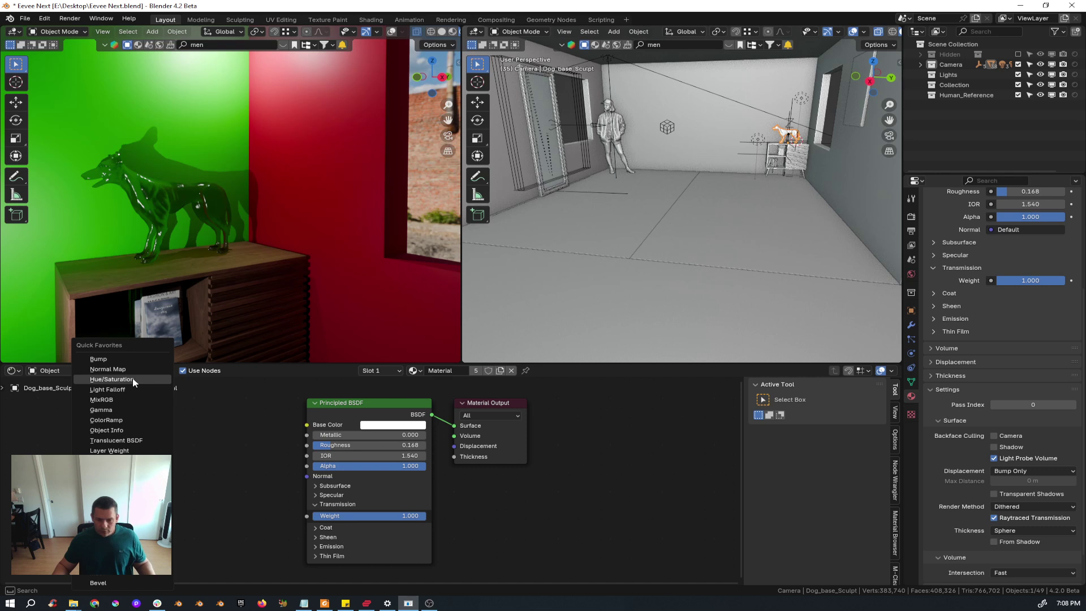
left_click(111, 379)
left_click(196, 441)
left_click_drag(236, 437, 307, 424)
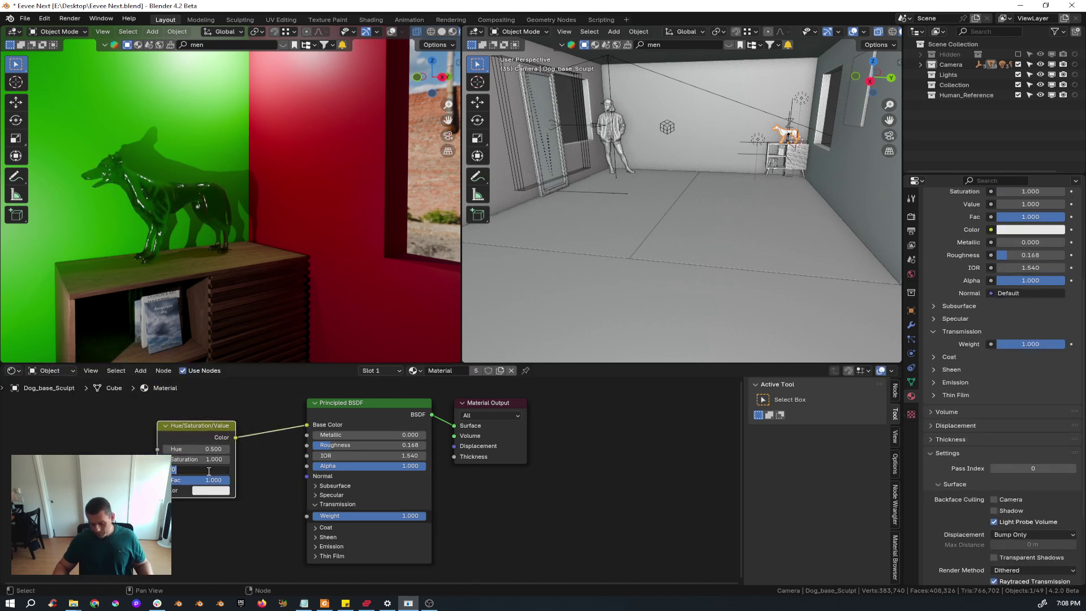
type("3")
key("Return")
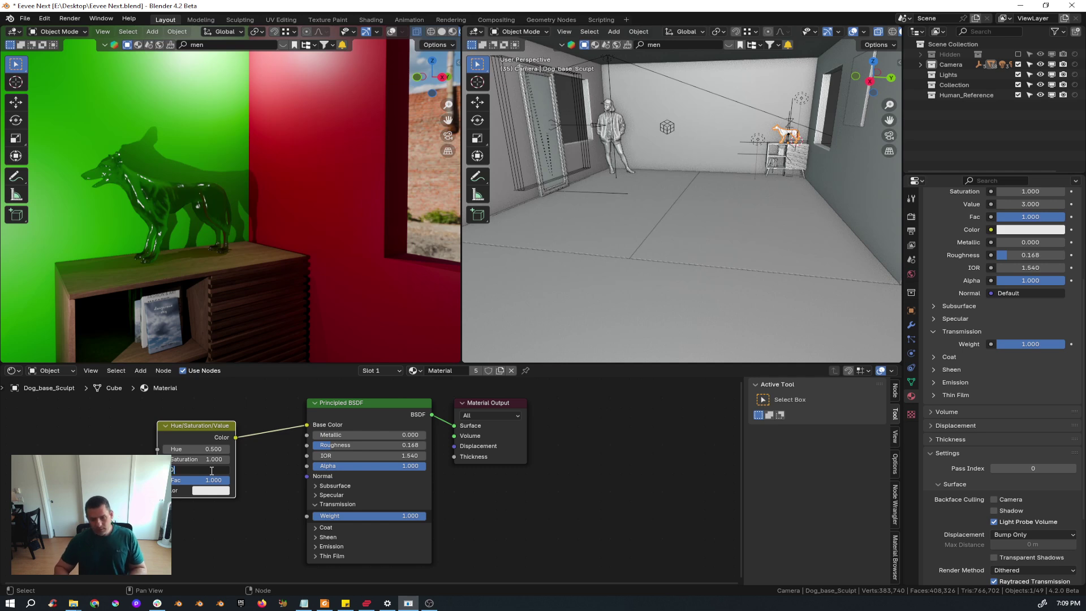
key("Return")
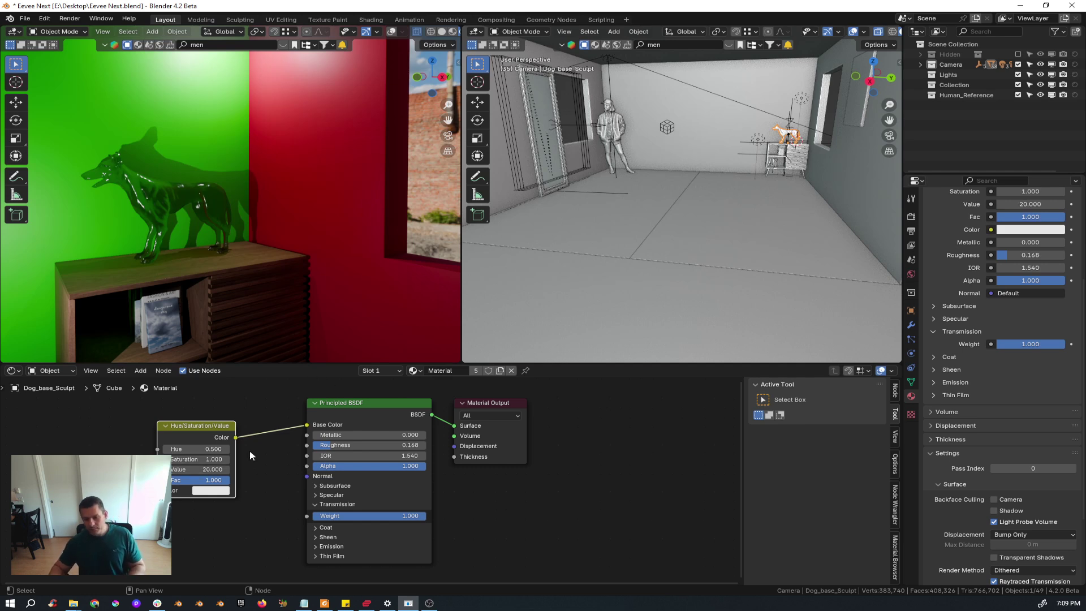
Step: Set the dog material's roughness to 0.114 and its IOR to 1.520
scroll(250, 450, "down", 2)
scroll(295, 441, "up", 2)
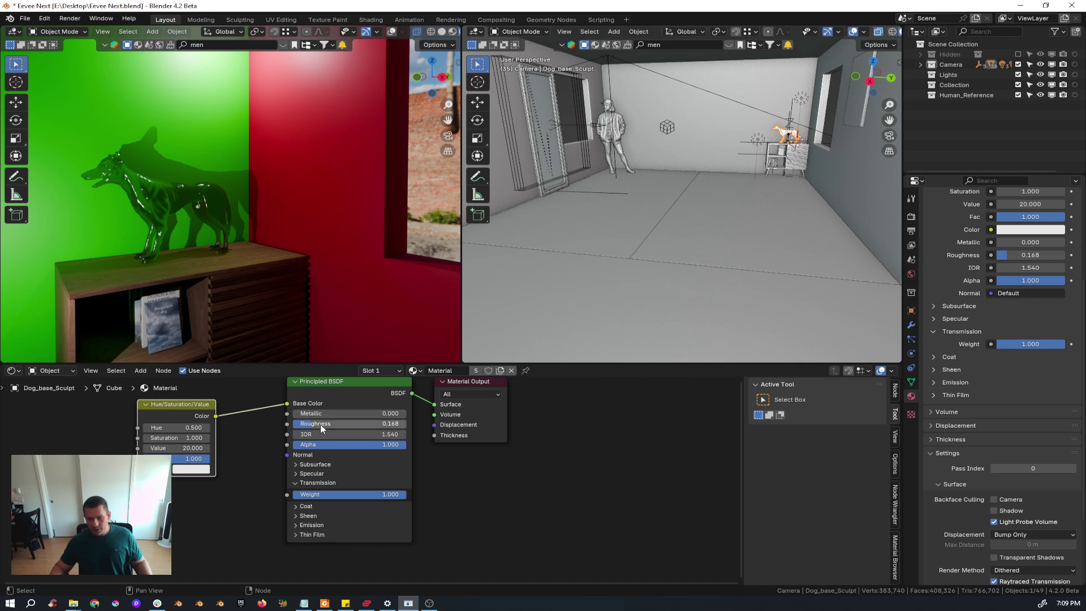
left_click_drag(320, 424, 396, 434)
left_click_drag(351, 434, 407, 434)
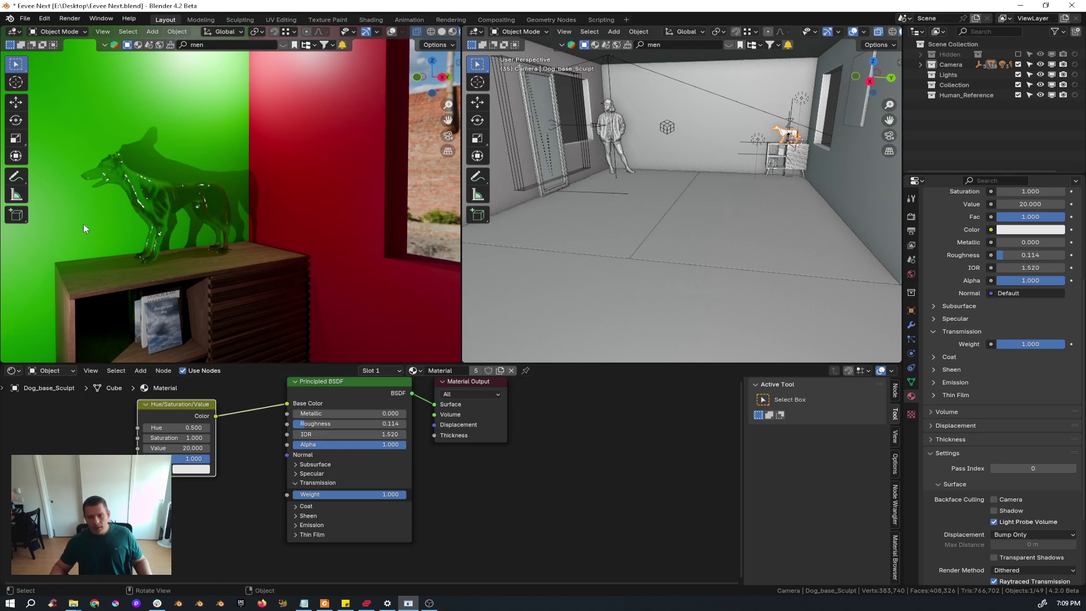
Step: Delete both point lights around the dog sculpture and cabinet
middle_click_drag(83, 223, 230, 220)
scroll(84, 198, "down", 8)
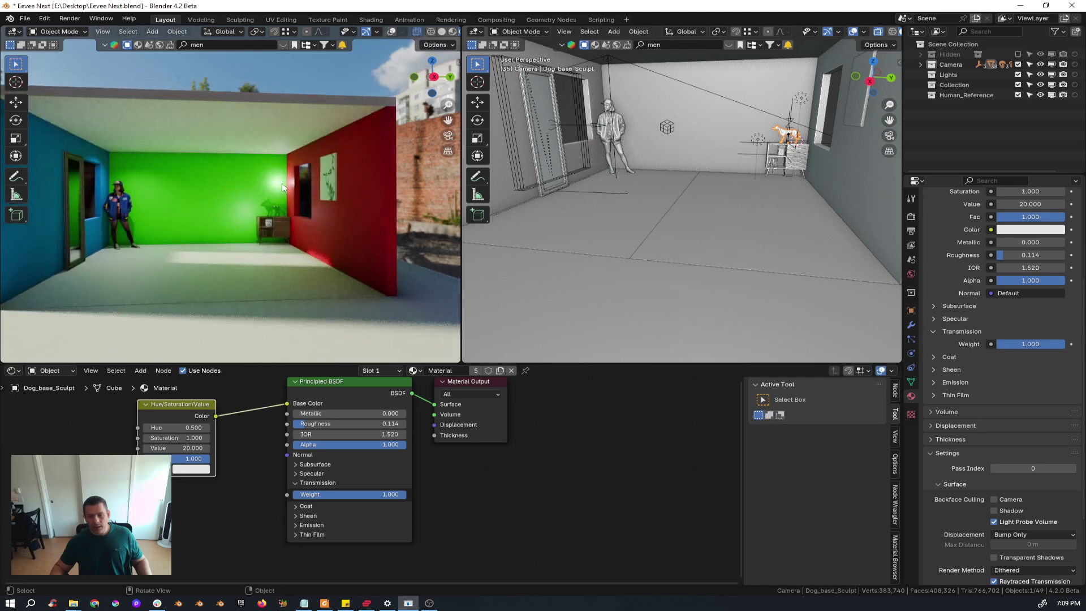
left_click(797, 98)
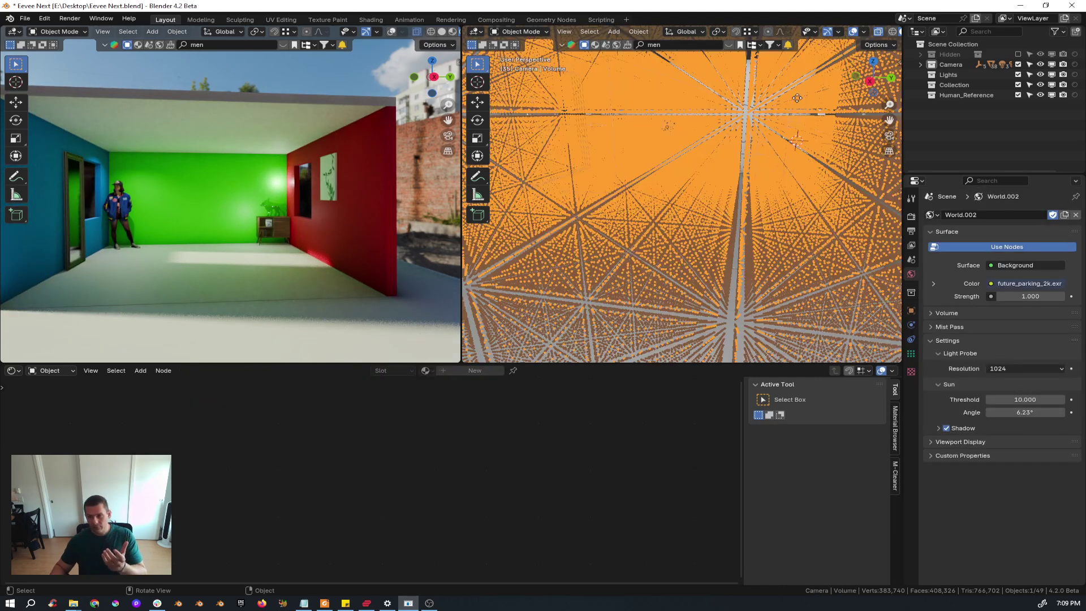
key("Delete")
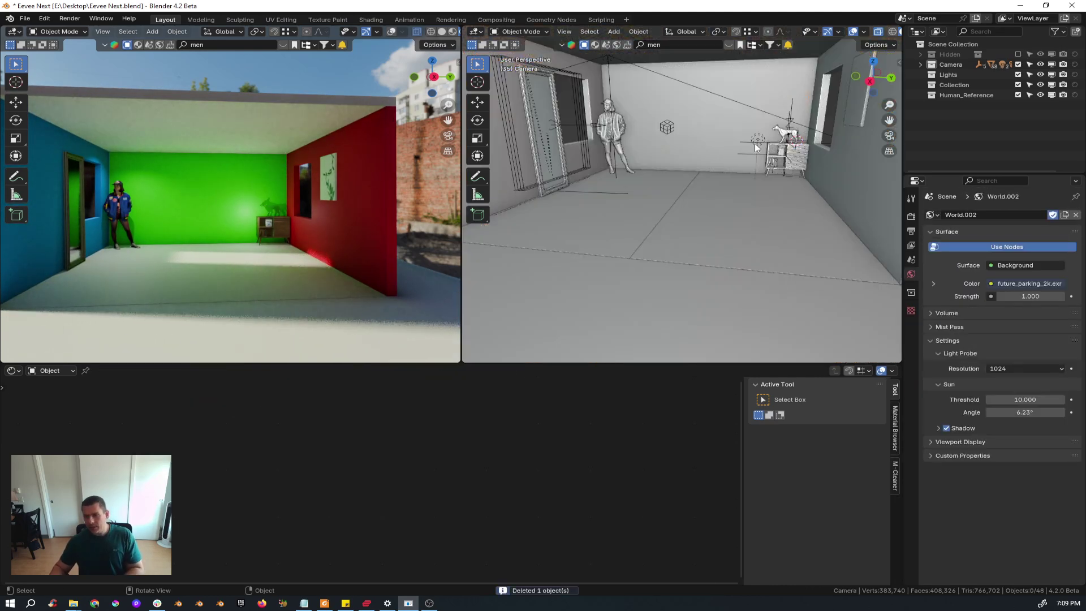
left_click(752, 140)
left_click(753, 140)
key("Delete")
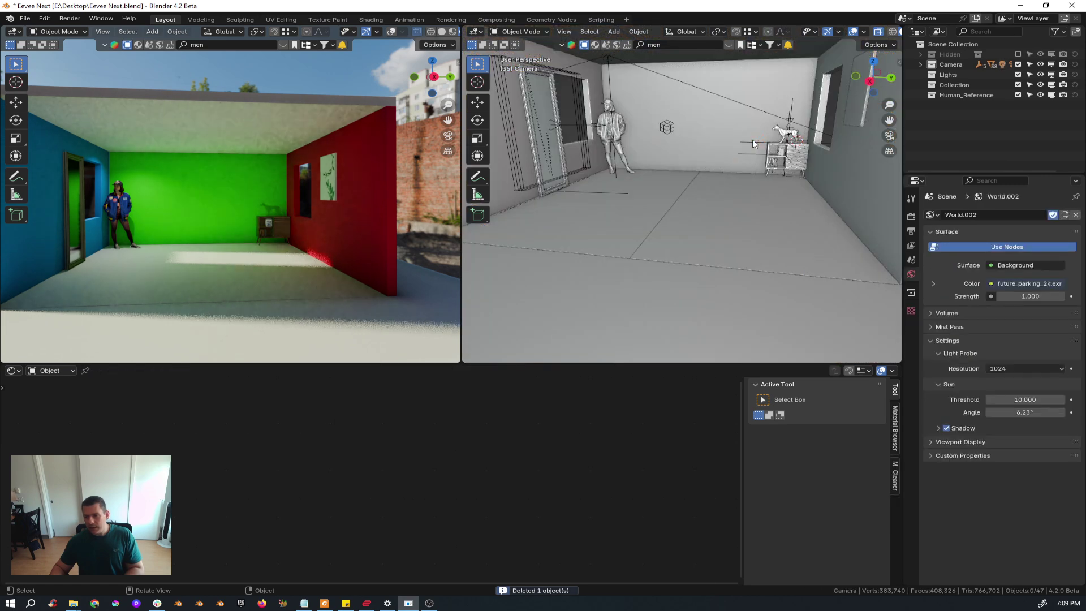
Step: Add a sphere light probe at the middle of the room floor and raise it along Z to about chest height of the human figure
middle_click_drag(145, 312, 214, 294)
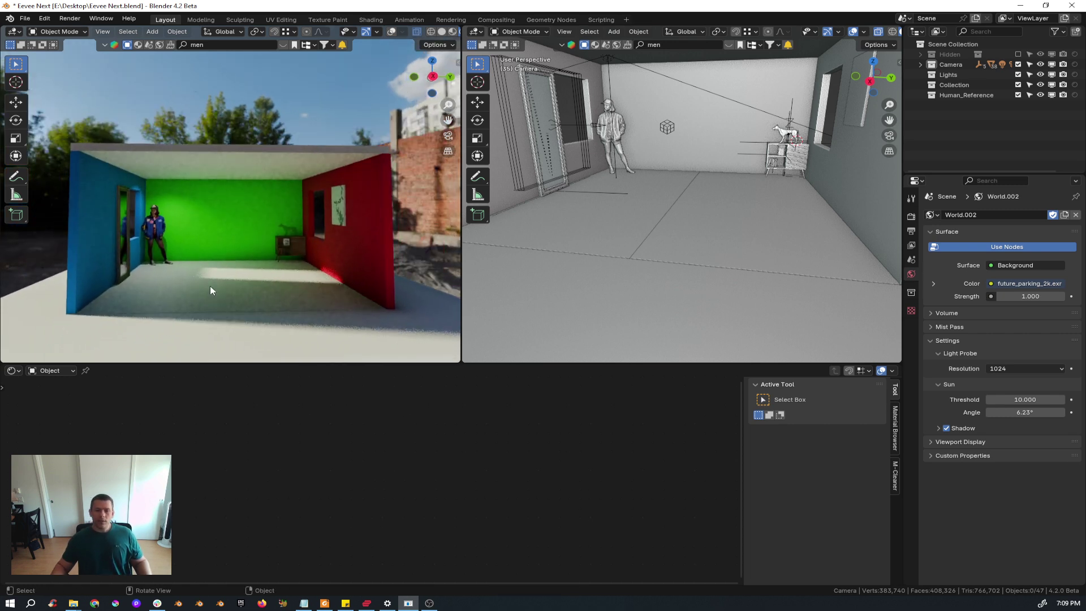
right_click(228, 280, "shift")
key("shift+a")
mouse_move(228, 280)
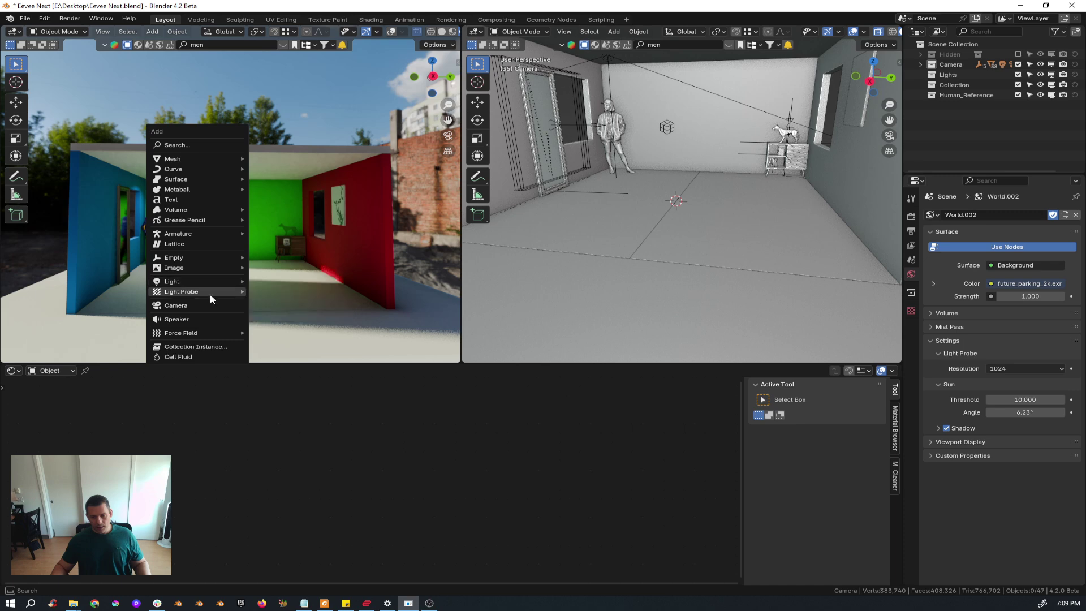
left_click(287, 293)
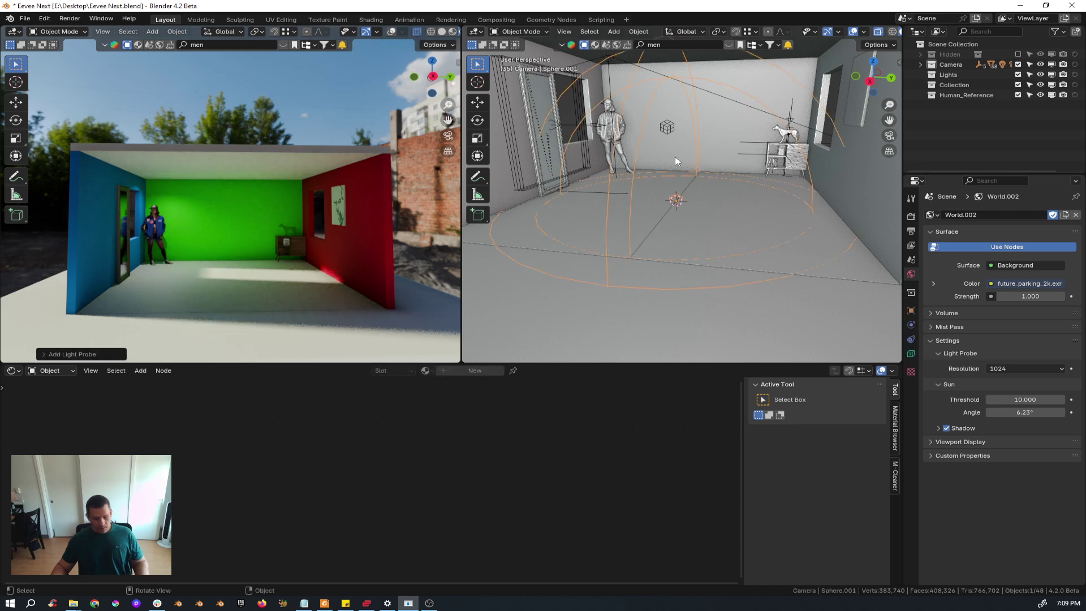
key("g")
key("z")
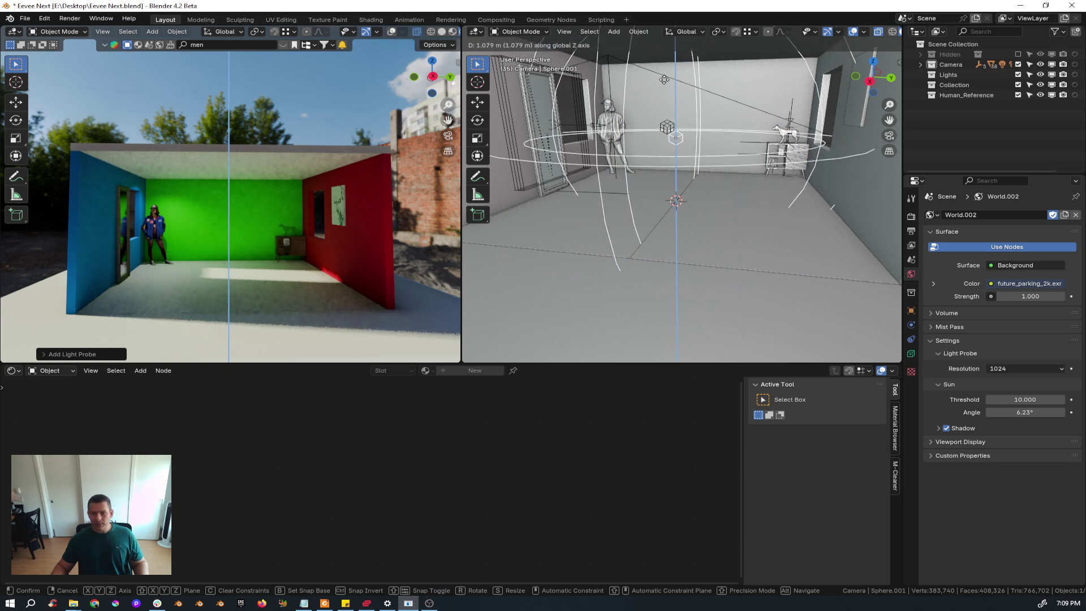
left_click(665, 140)
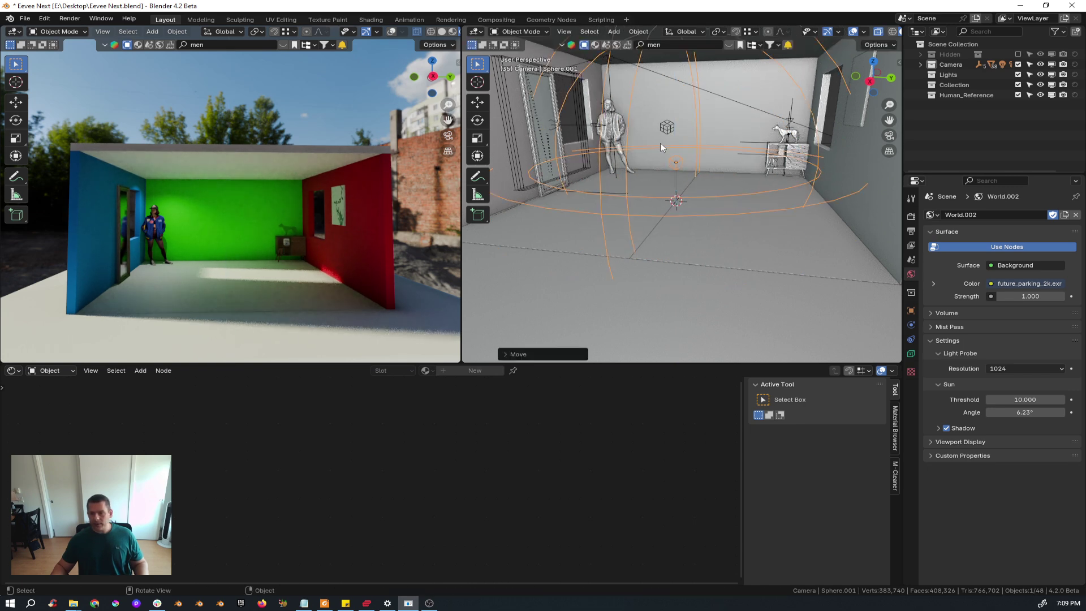
key("g")
key("z")
left_click(680, 102)
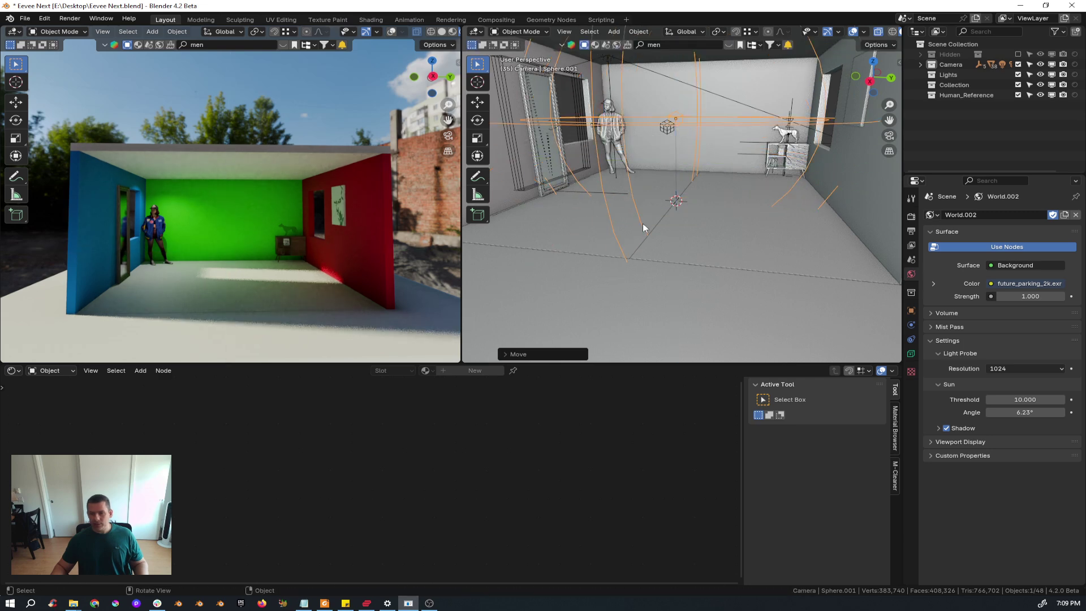
Step: Move the sphere light probe about 1.8 m along negative Y towards the blue mirror wall
middle_click_drag(643, 223, 700, 207)
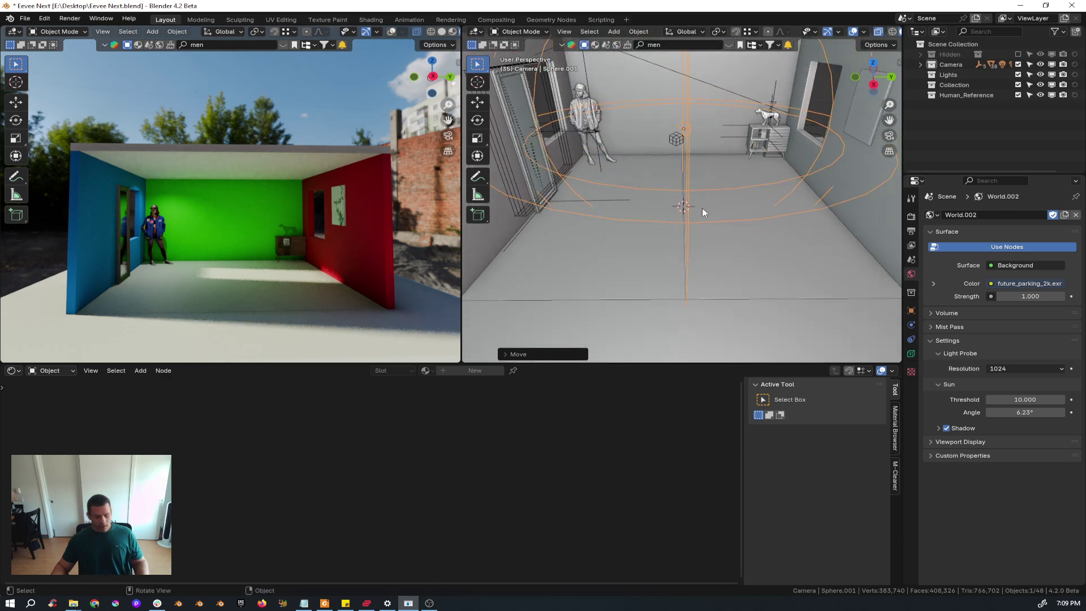
key("g")
key("y")
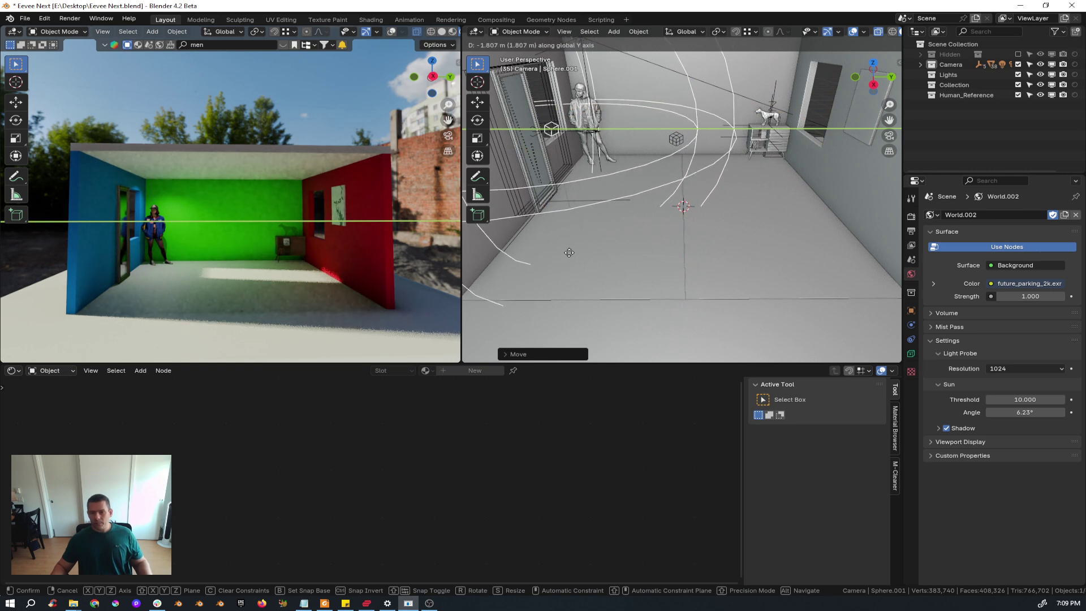
left_click(566, 240)
Step: Duplicate the sphere light probe along Y into the half of the room near the red wall
middle_click_drag(567, 240, 575, 208)
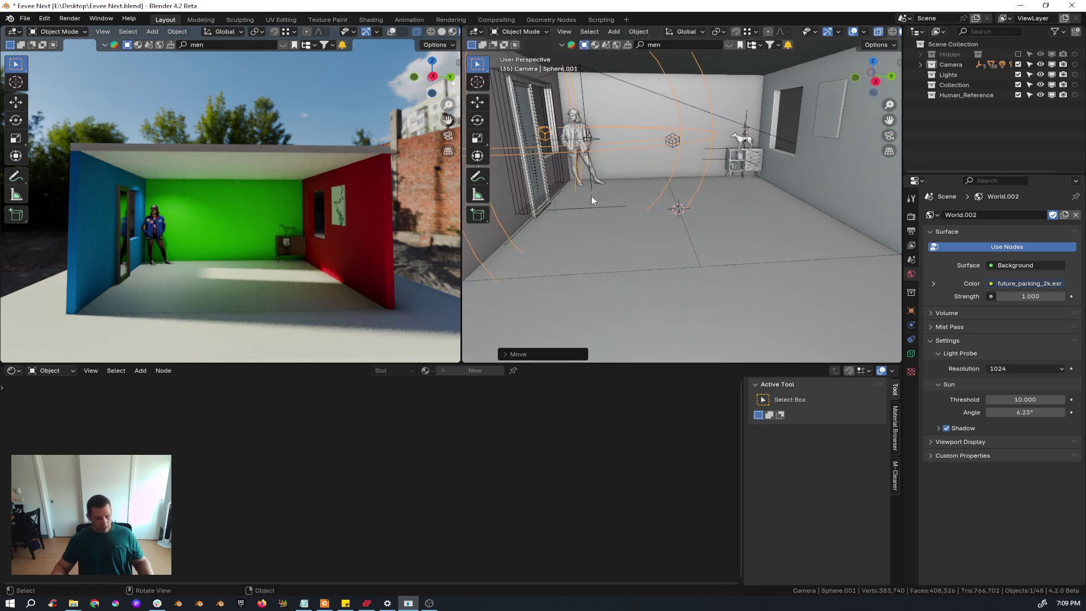
key("shift+d")
key("y")
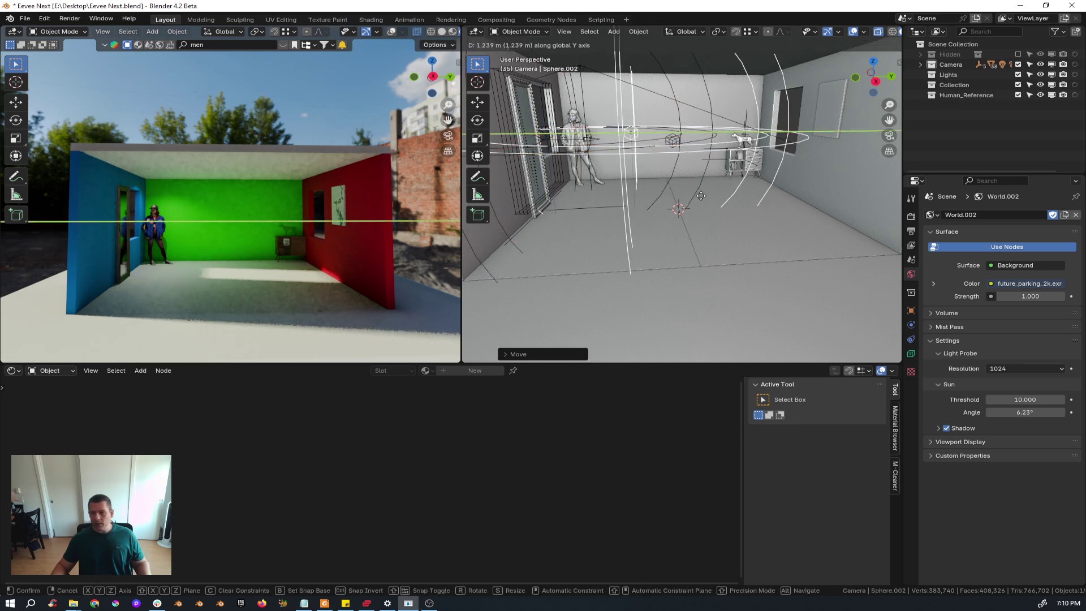
left_click(716, 212)
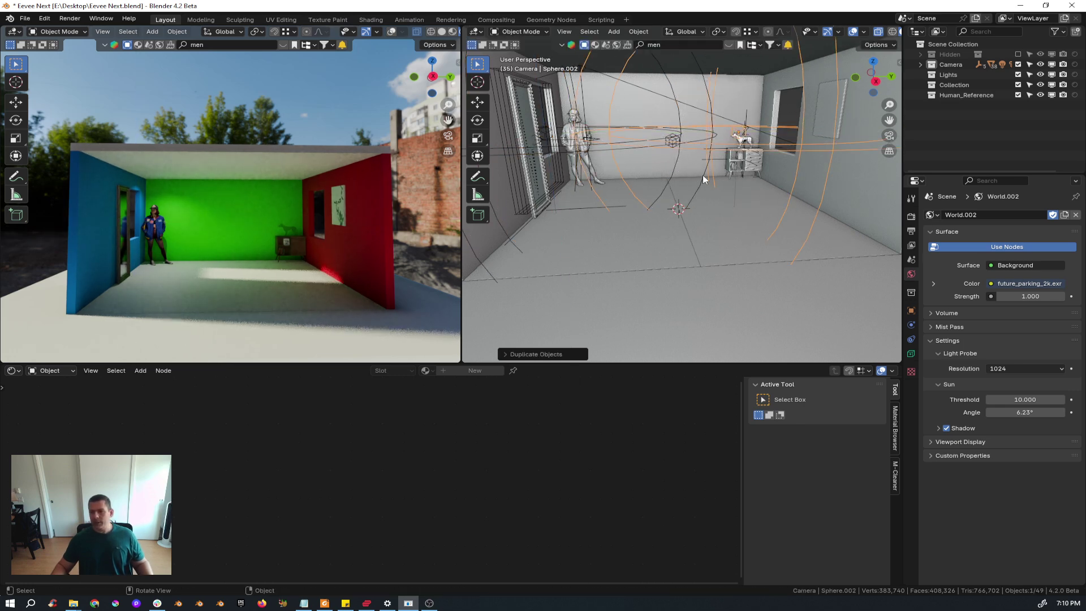
Step: Enlarge both 3D viewports by shrinking the shader editor, and widen the rendered viewport showing the whole room
scroll(703, 169, "down", 5)
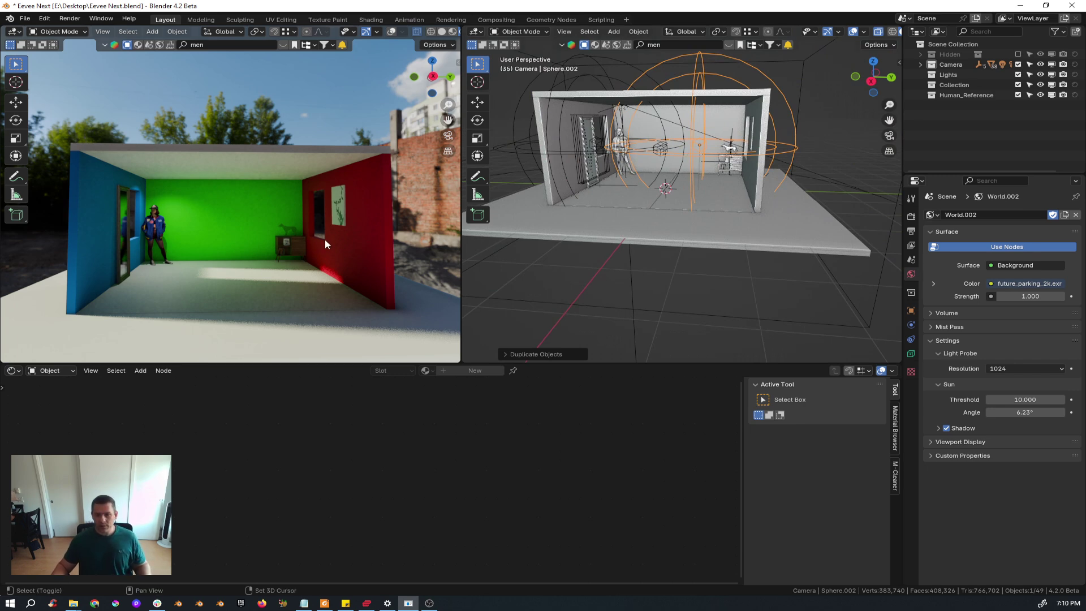
middle_click_drag(325, 239, 314, 239, "shift")
left_click_drag(363, 364, 358, 456)
left_click_drag(462, 289, 485, 289)
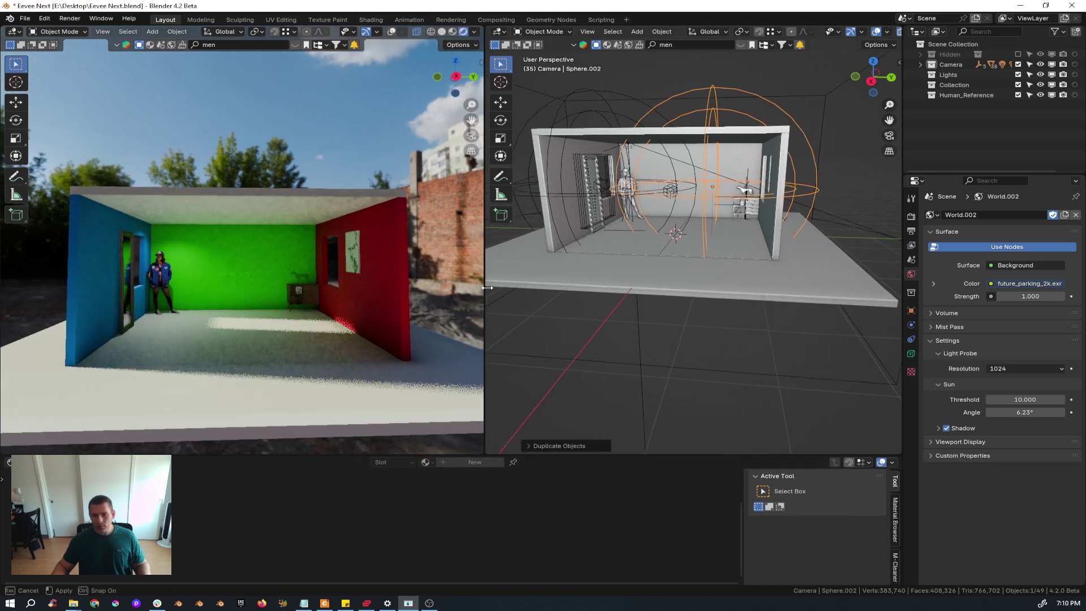
Step: Delete the volume light probe that surrounds the room
left_click(634, 147)
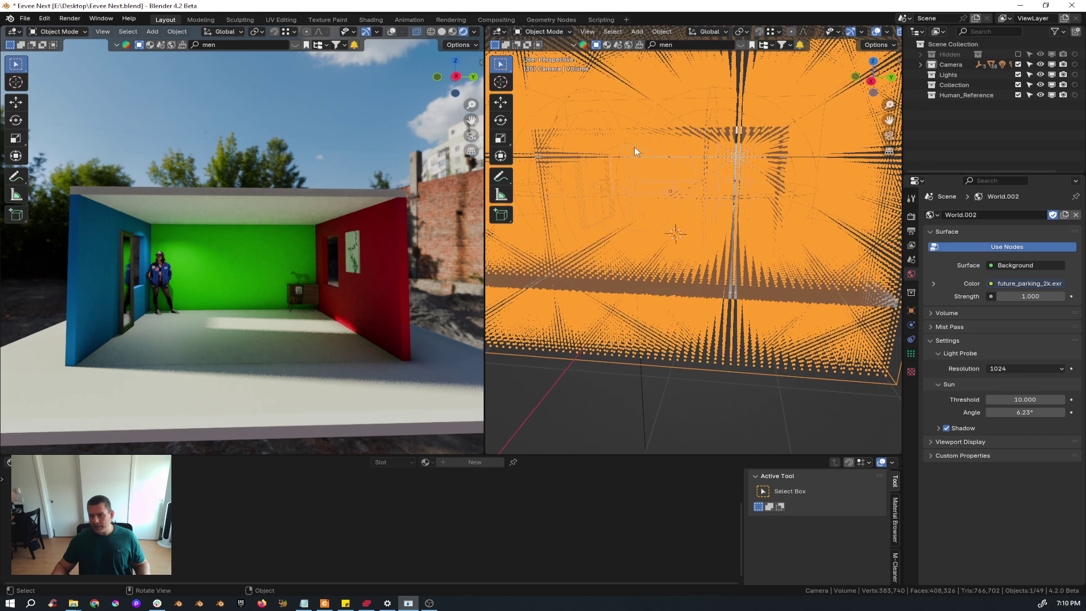
left_click(633, 147)
key("Delete")
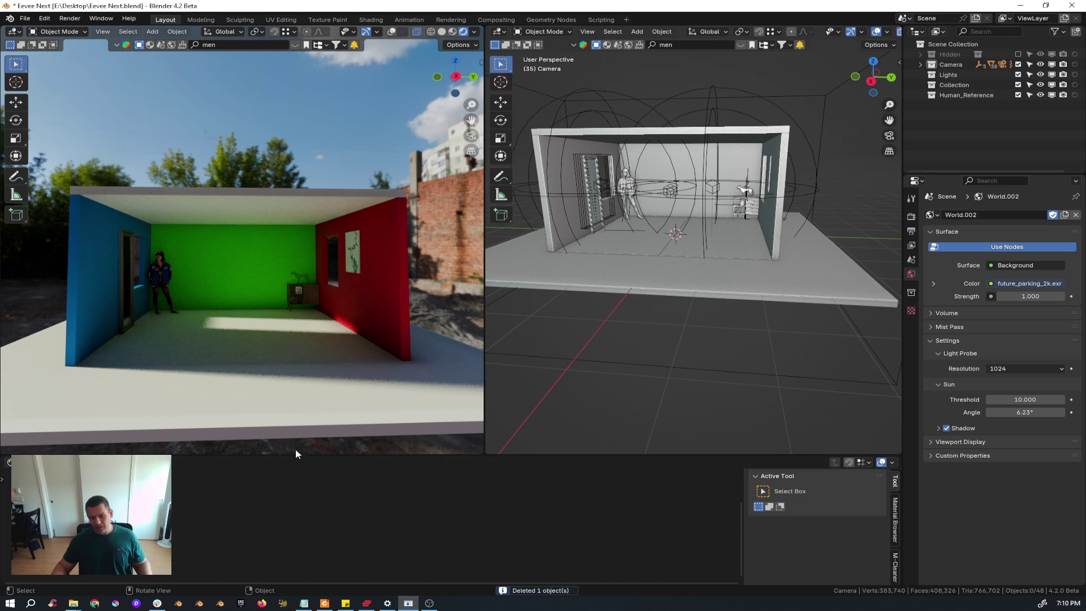
Step: Enlarge the shader editor, show the world nodes, and set the HDRI Mapping node's Z rotation to 723°
left_click_drag(298, 453, 303, 333)
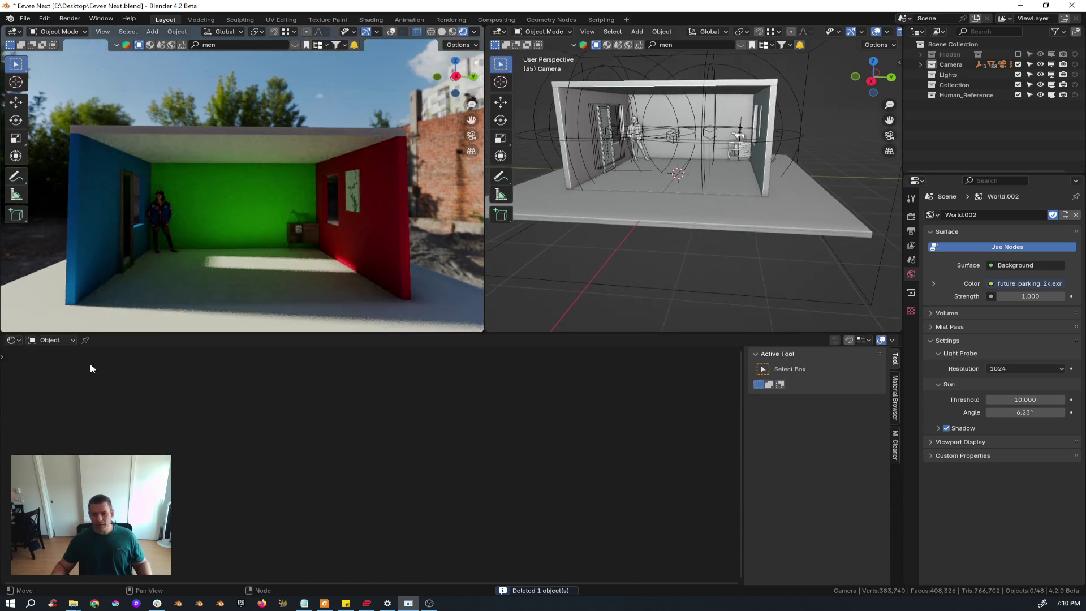
left_click(49, 340)
left_click(46, 372)
key("Home")
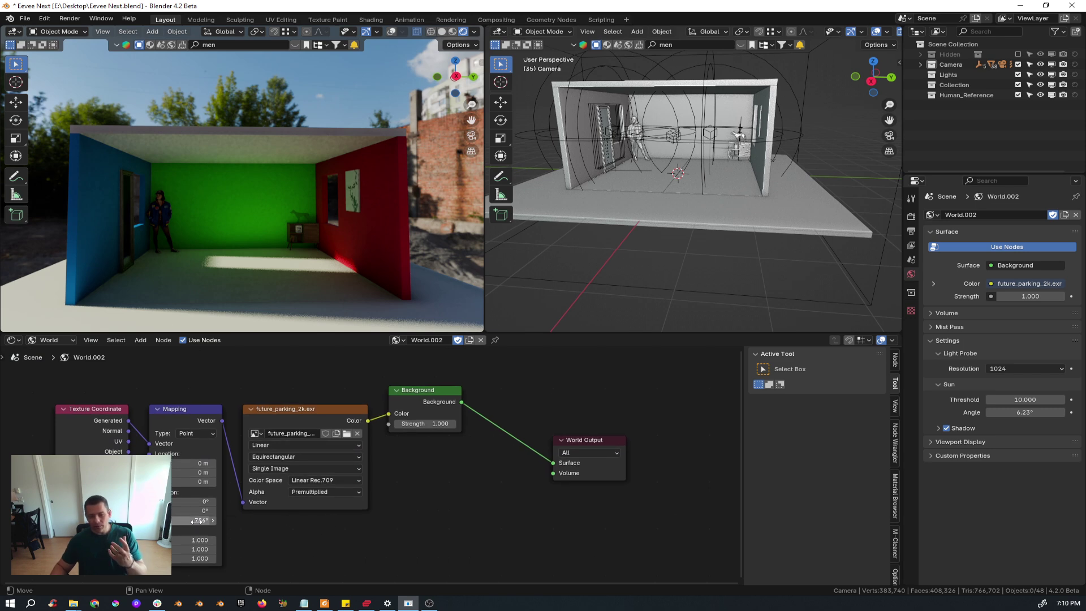
left_click_drag(201, 520, 170, 519)
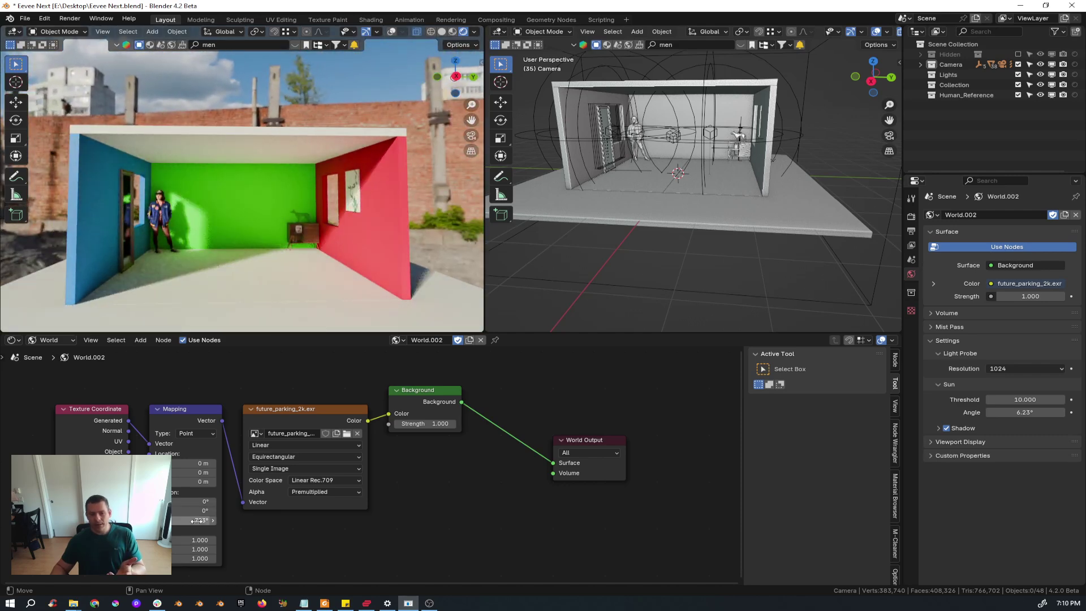
Step: Switch the rendered viewport to the camera view and set the dog sculpture material's roughness to 0 in its object shader nodes
mouse_move(243, 226)
middle_mouse_down("shift")
mouse_move(263, 209)
mouse_move(251, 210)
middle_mouse_up("shift")
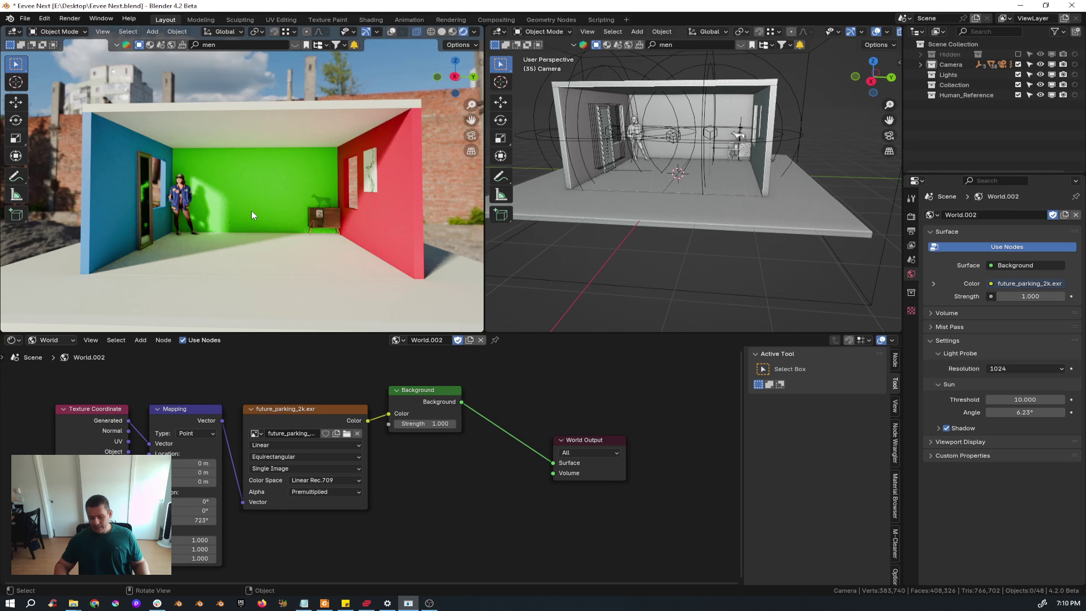
key("KP_0")
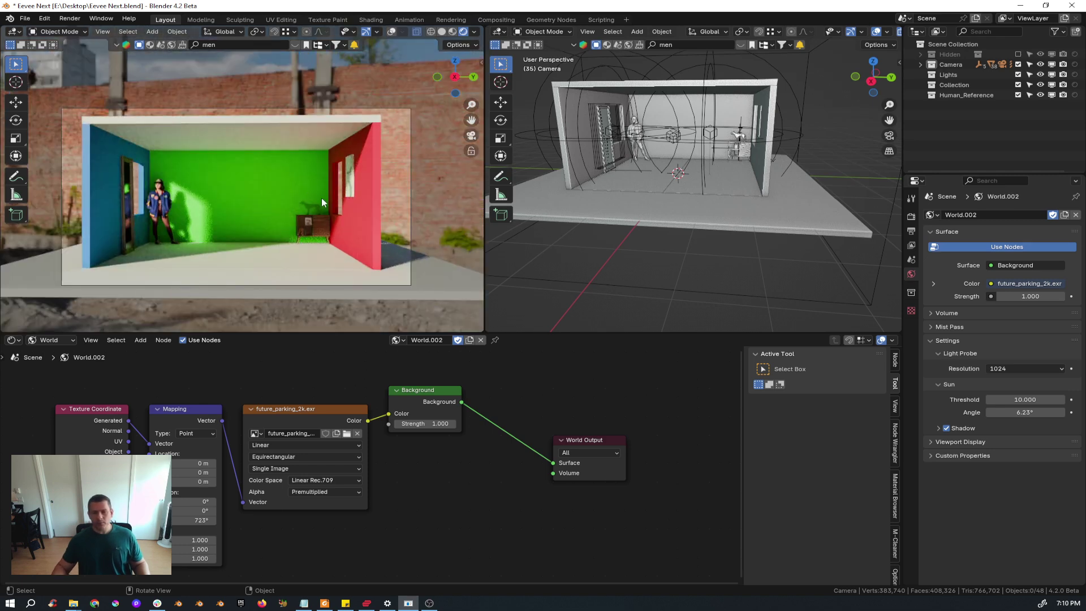
left_click(312, 211)
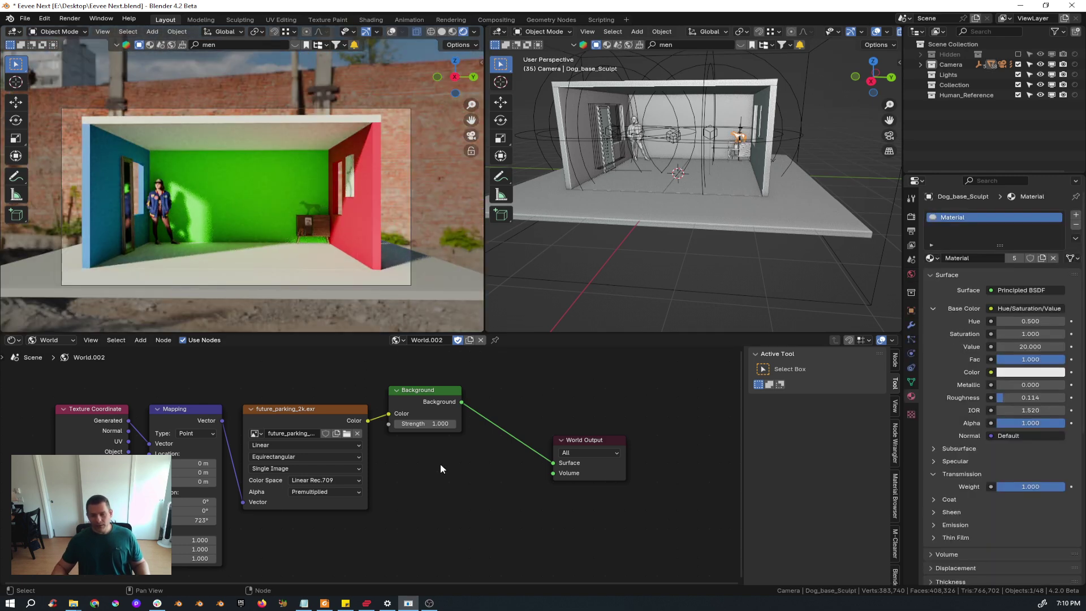
left_click(65, 338)
left_click(58, 366)
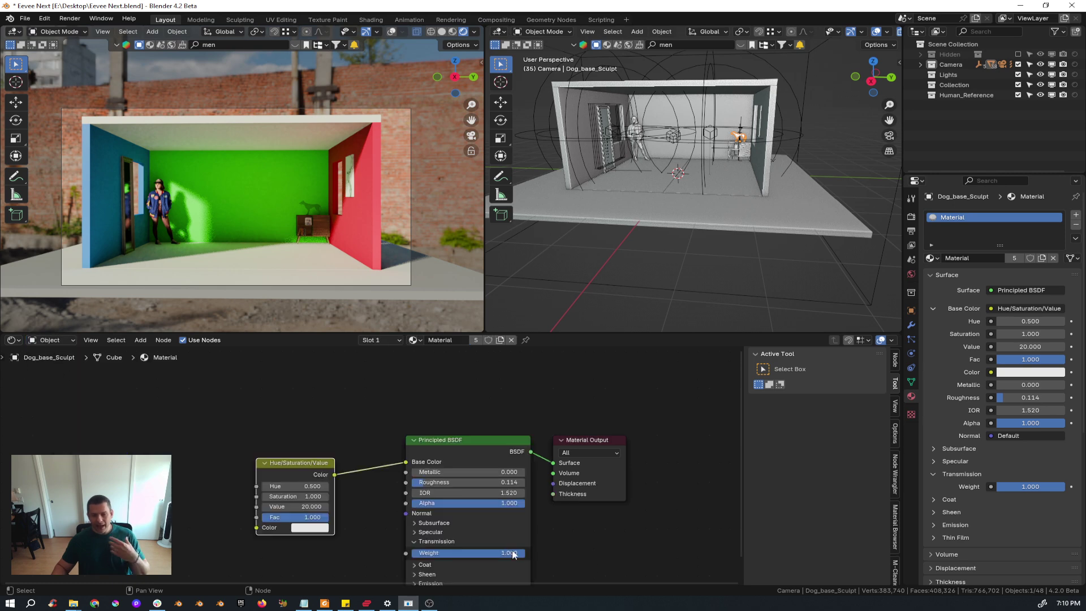
left_click_drag(452, 482, 407, 483)
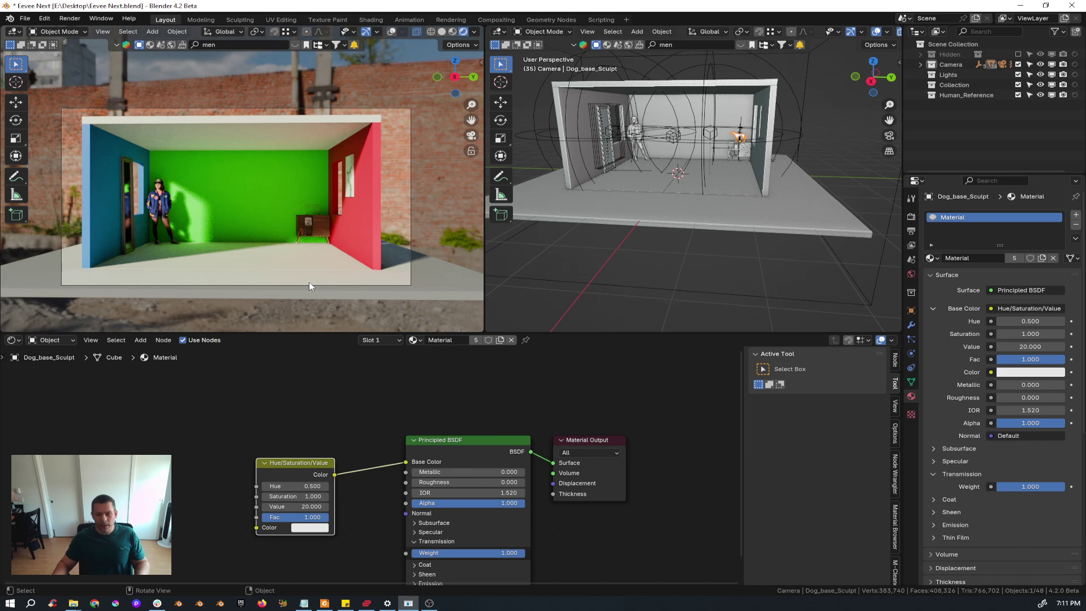
Step: Render the current frame from the camera, inspect the glass dog and room lighting, and close the render window
key("F12")
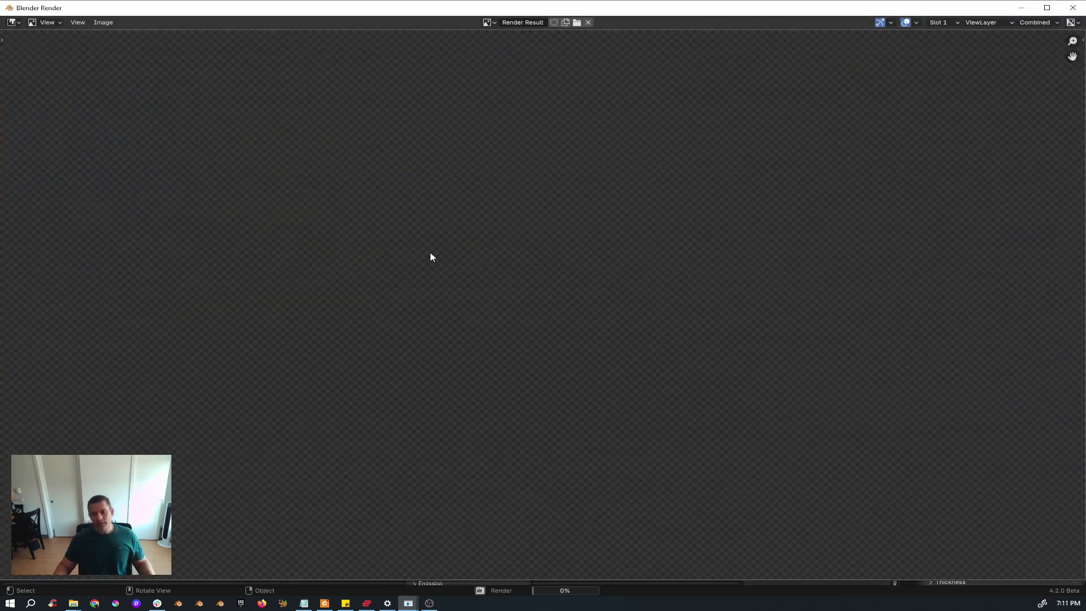
scroll(447, 255, "up", 6)
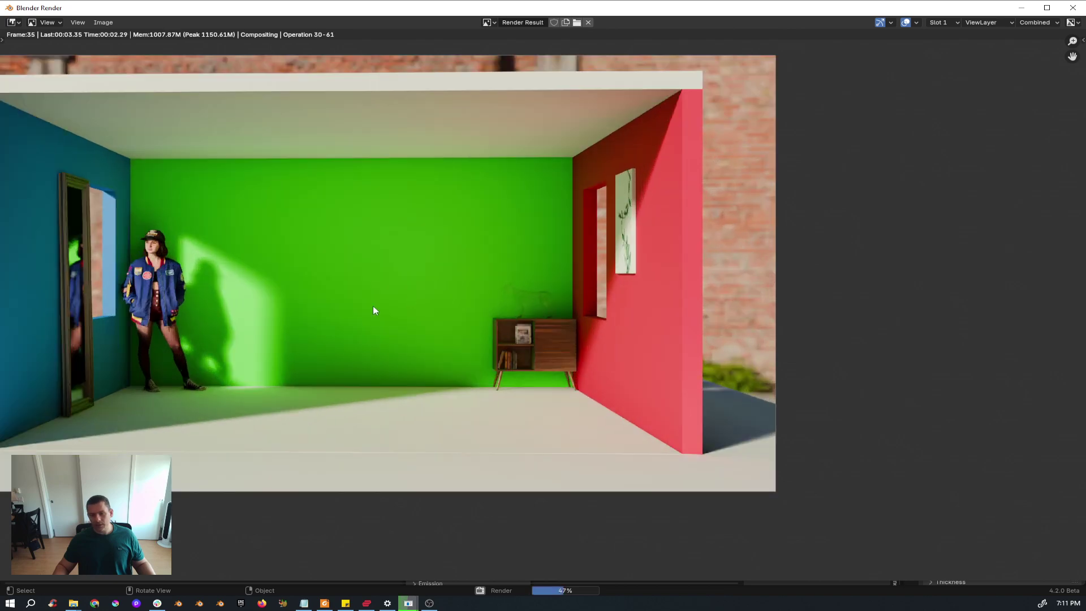
middle_click_drag(373, 306, 439, 304)
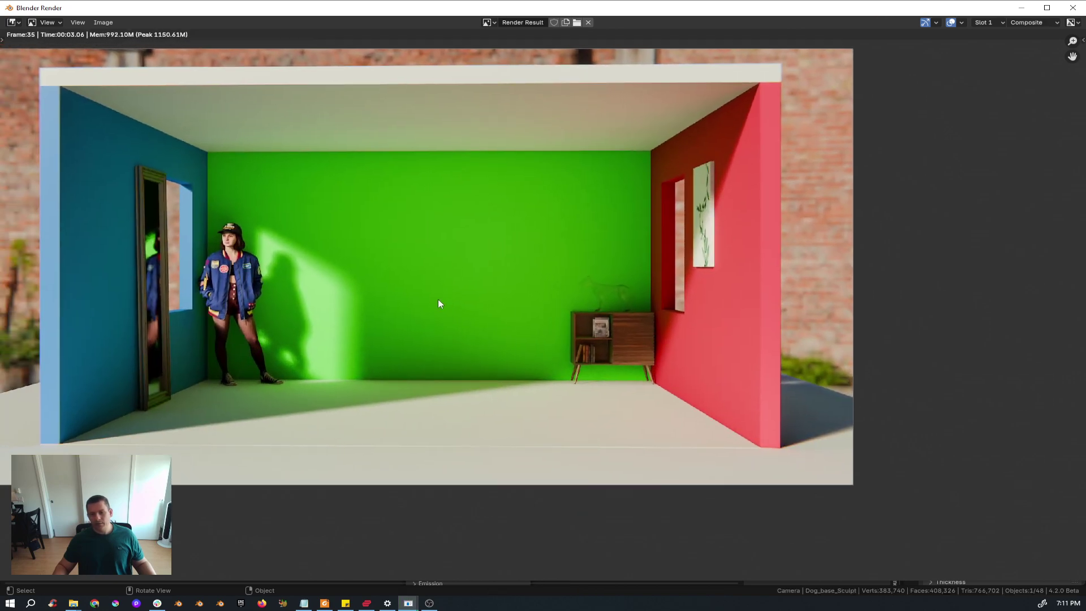
scroll(437, 303, "down", 2)
scroll(437, 305, "down", 1)
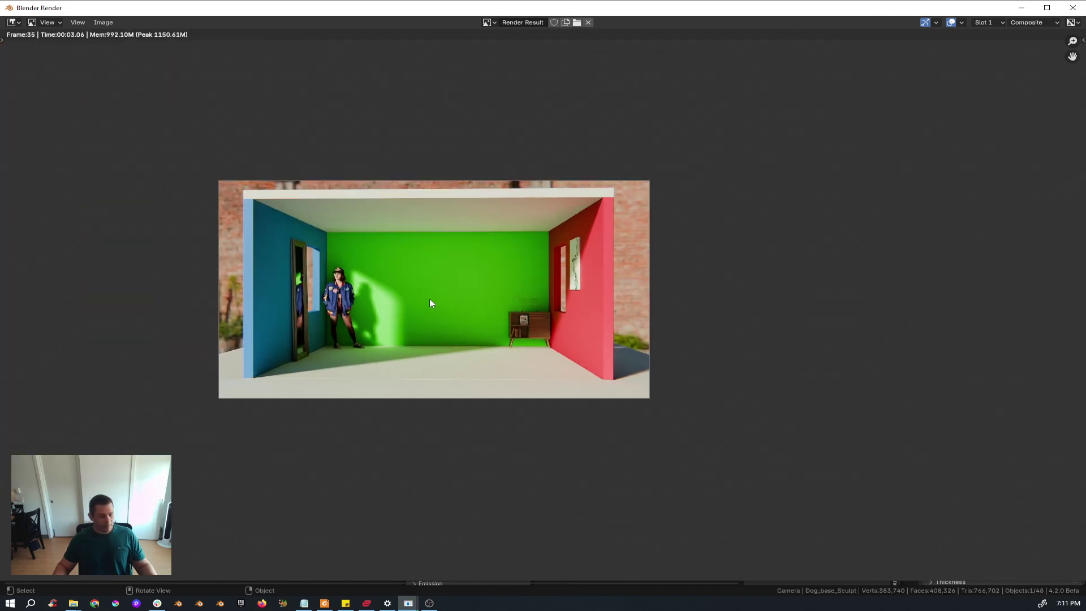
left_click(1073, 7)
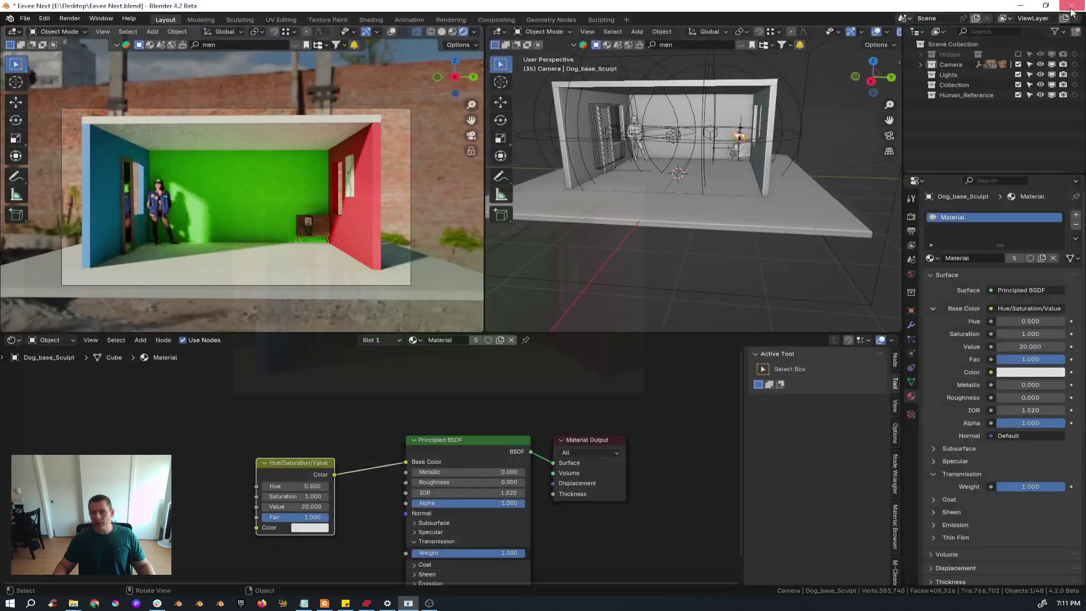